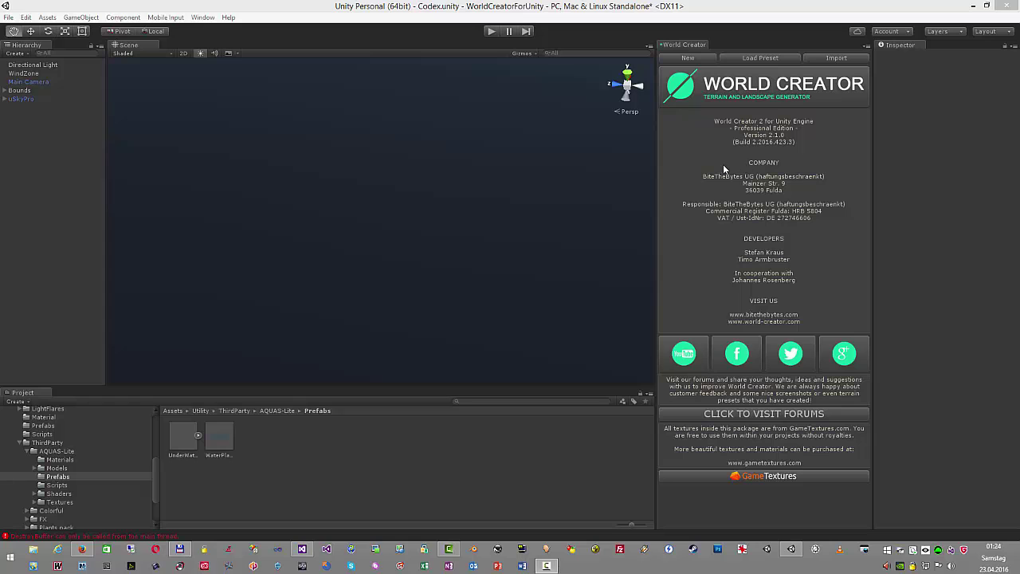
- Create a new World Creator terrain and turn on realtime generation for it
click(687, 58)
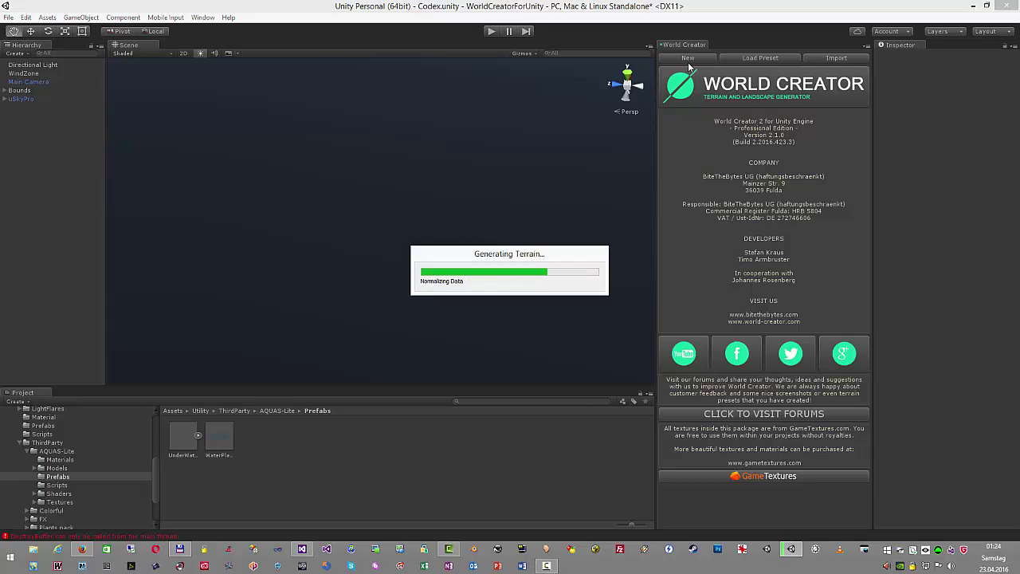
mouse_move(469, 209)
alt+mouse_down()
mouse_move(510, 187)
mouse_move(505, 214)
mouse_move(486, 152)
alt+mouse_up()
click(744, 107)
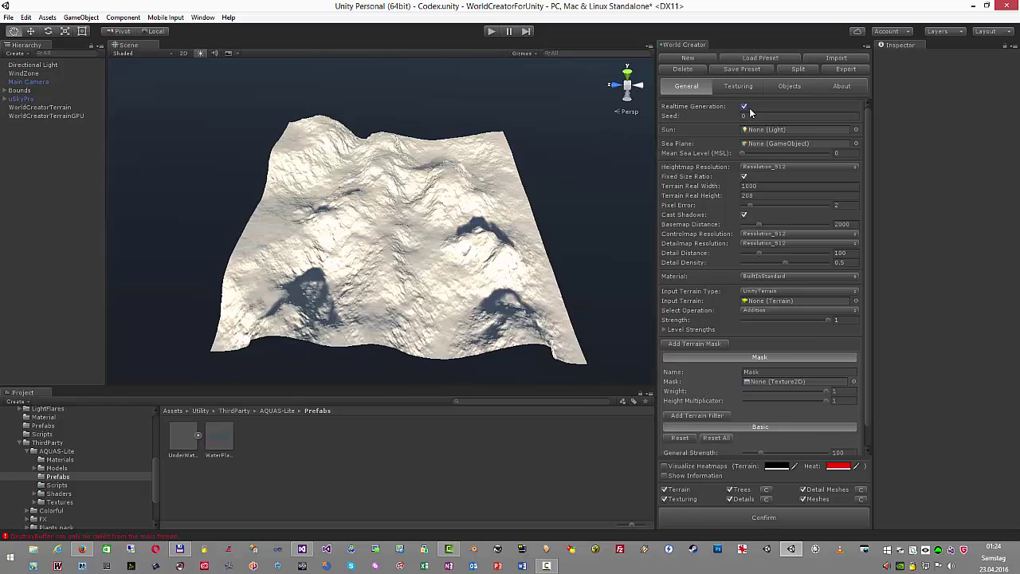
- Set the timeline of the uSkyPro sky object to 16.6 to change the sun position over the terrain
click(21, 99)
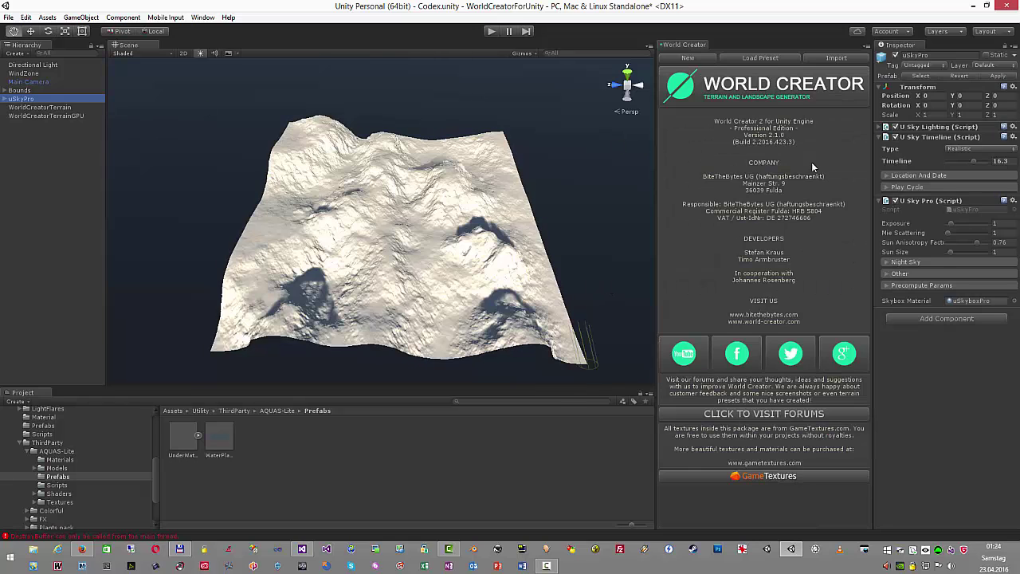
drag(977, 164, 975, 165)
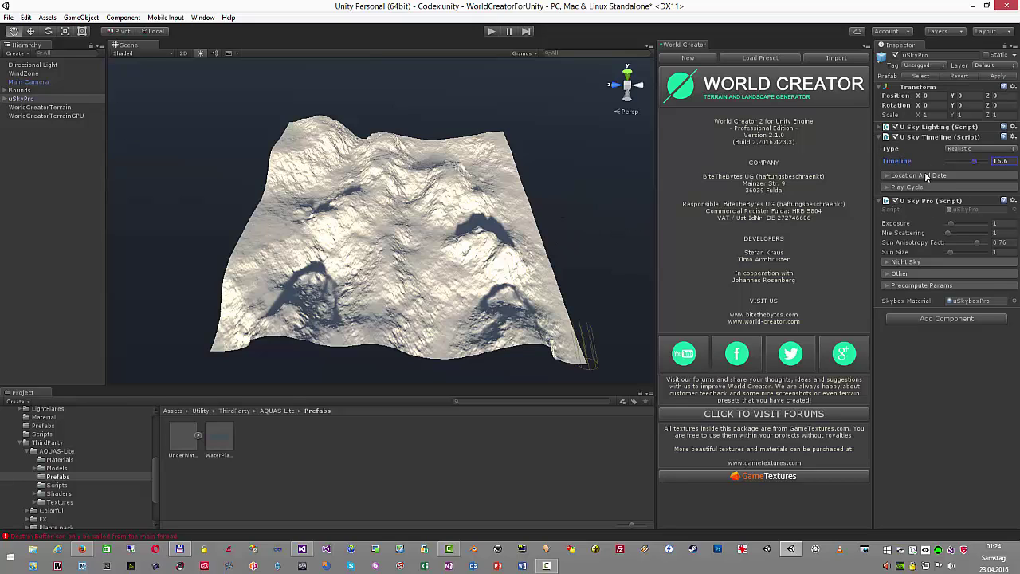
mouse_move(457, 236)
right_down()
mouse_move(405, 137)
mouse_move(462, 95)
mouse_move(790, 16)
mouse_move(599, 299)
mouse_move(465, 249)
right_up()
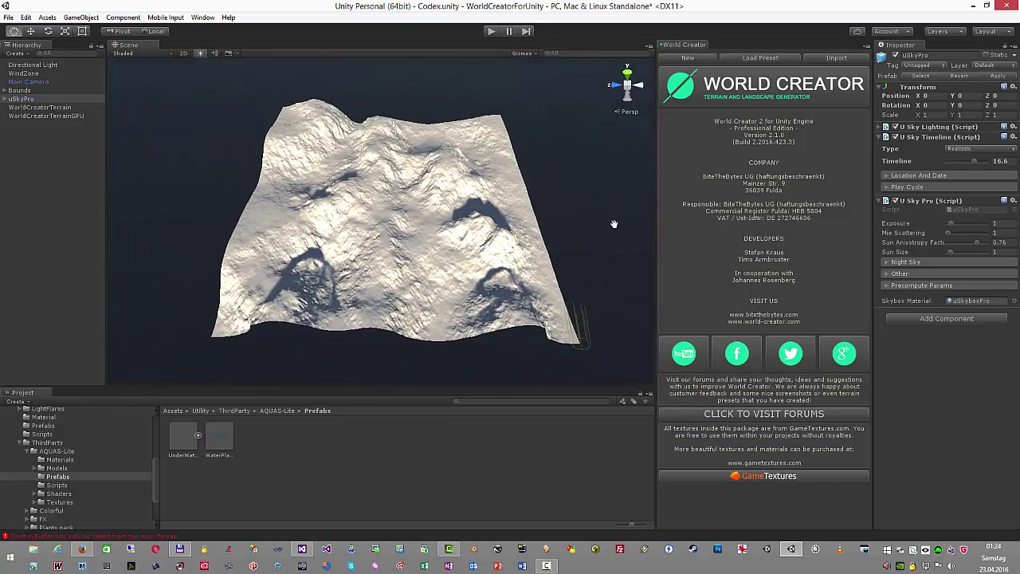
- Add the Ridged filter to WorldCreatorTerrain and confirm the generated result
click(58, 115)
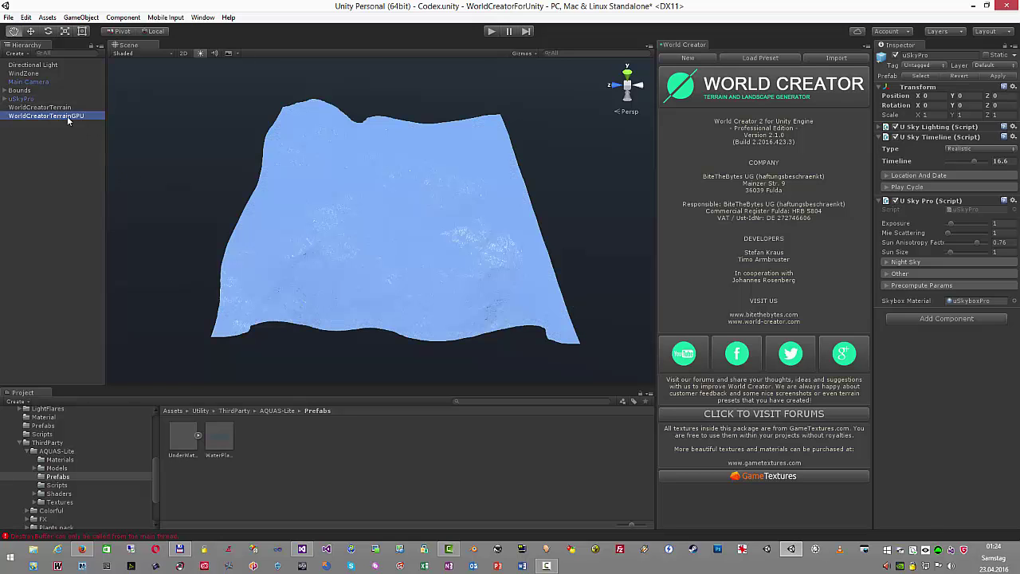
click(44, 107)
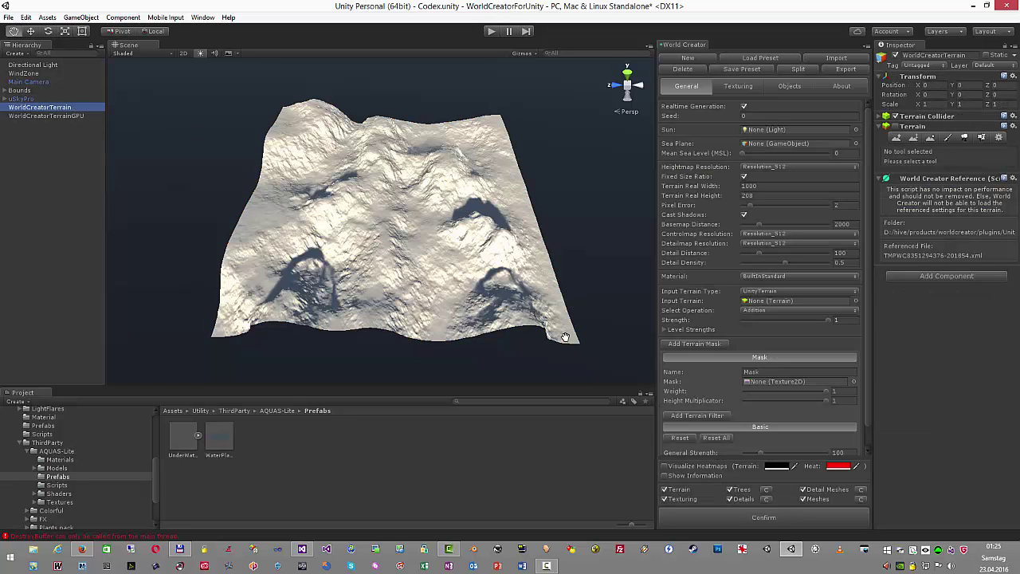
right_drag(481, 280, 481, 255)
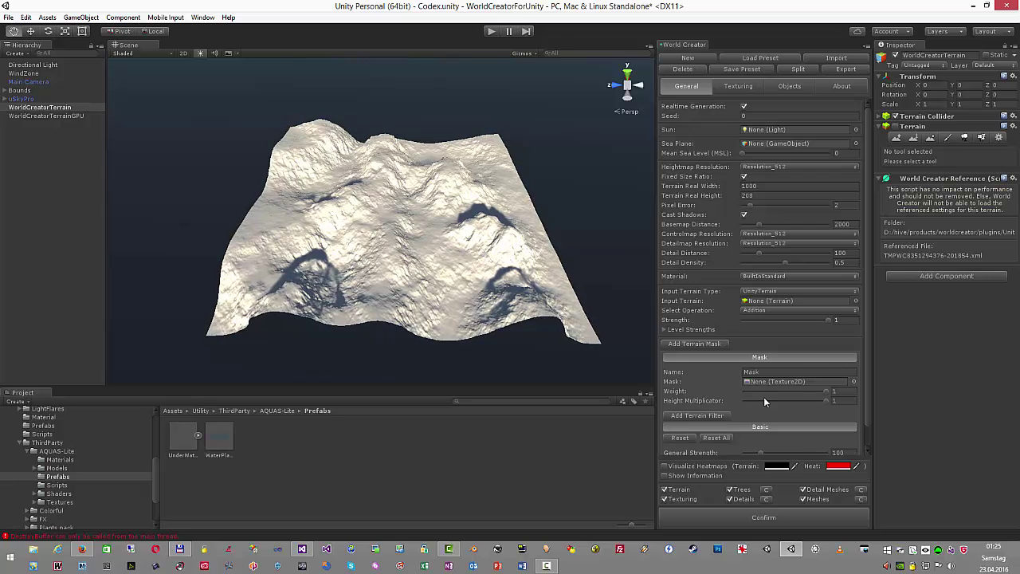
scroll(797, 424, down, 1)
click(705, 394)
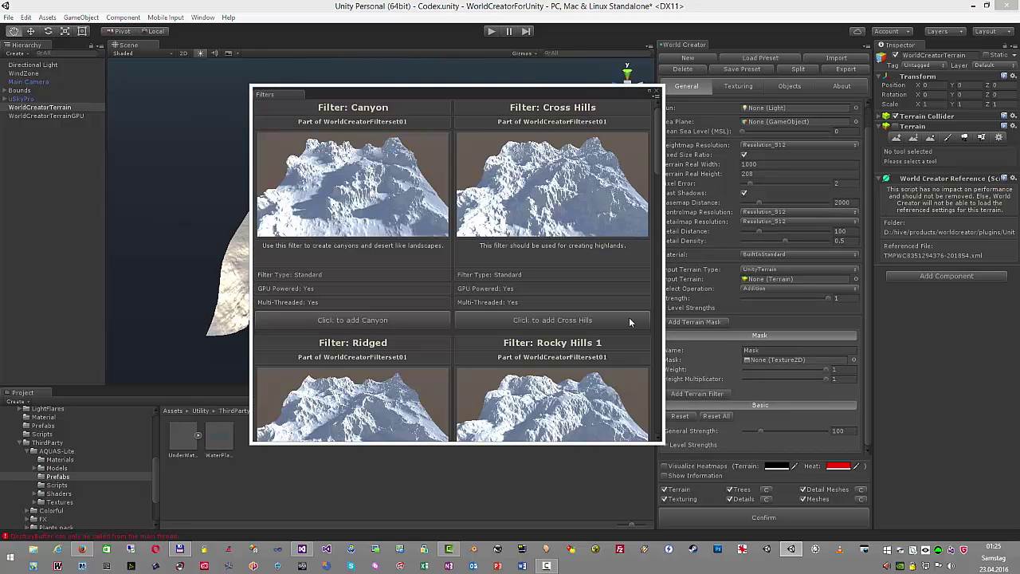
scroll(472, 319, down, 5)
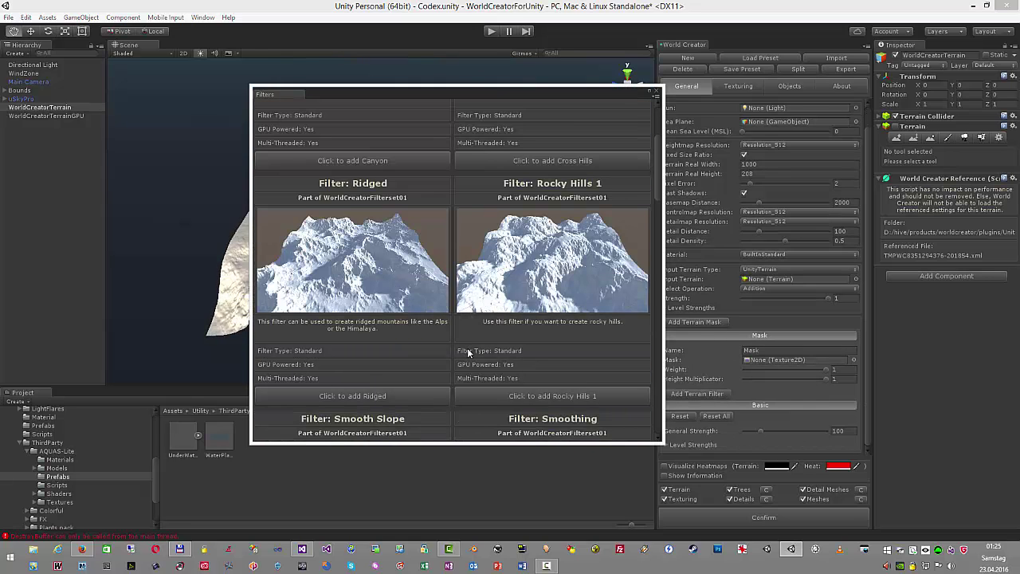
click(398, 392)
click(791, 512)
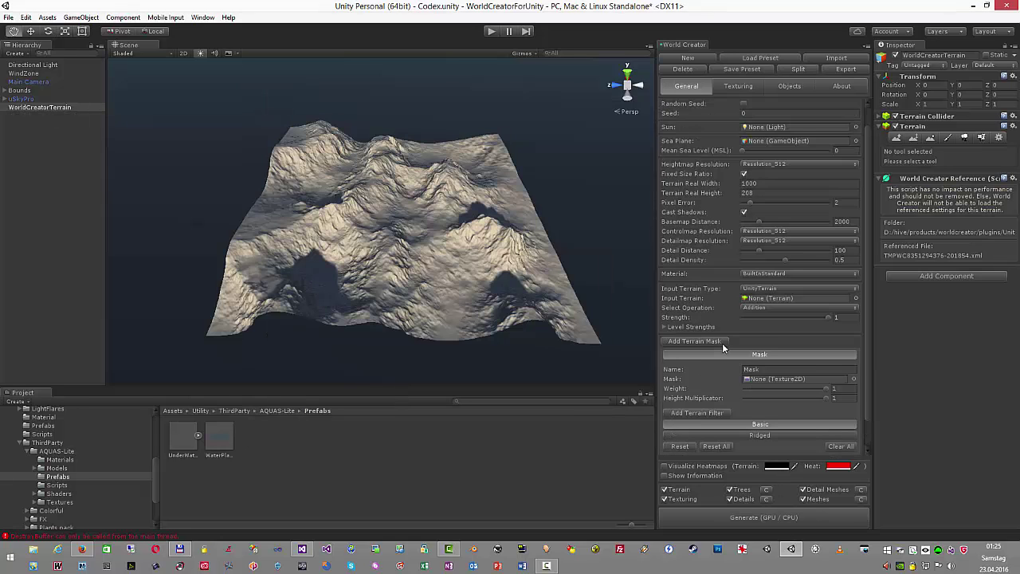
scroll(743, 116, up, 2)
click(743, 116)
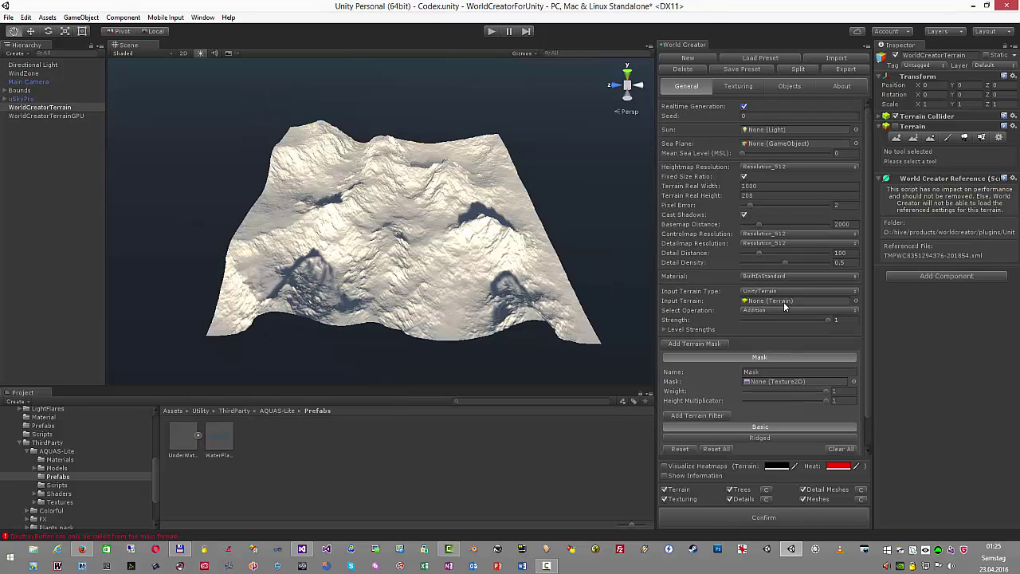
scroll(793, 288, down, 2)
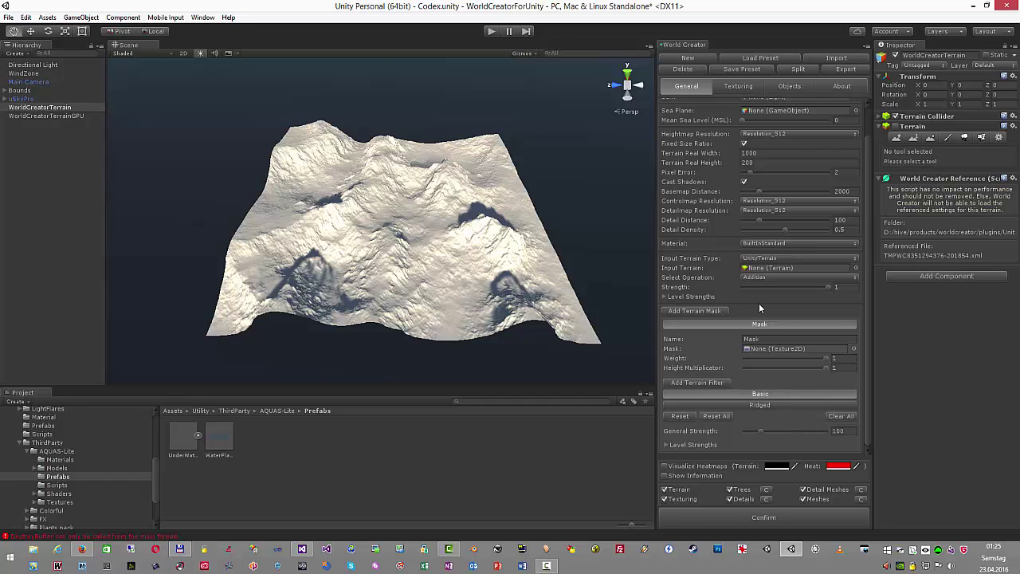
scroll(759, 303, up, 1)
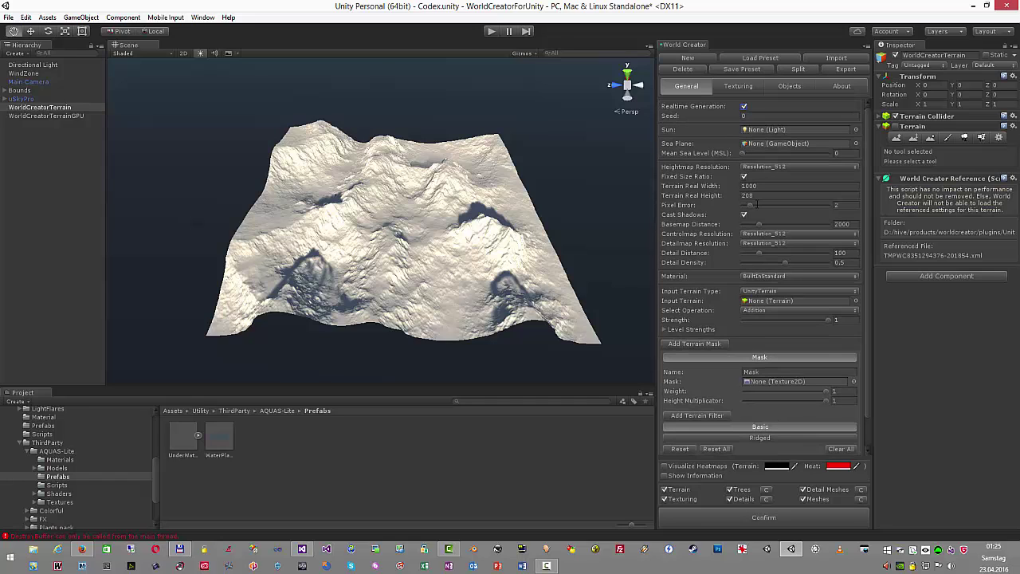
click(744, 107)
- Enable the random seed and generate the terrain several times to get different landscape shapes
click(744, 126)
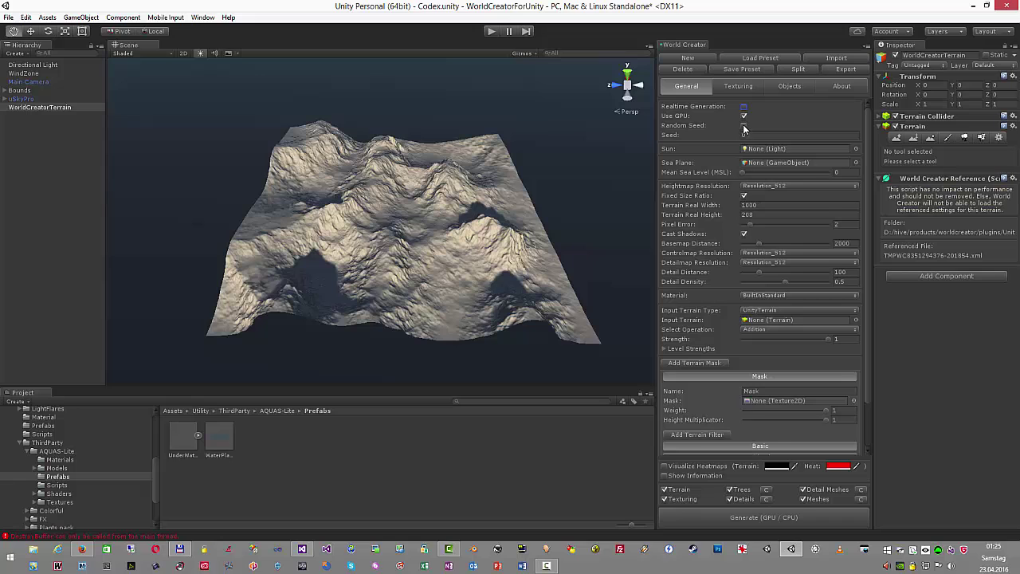
click(768, 524)
click(768, 518)
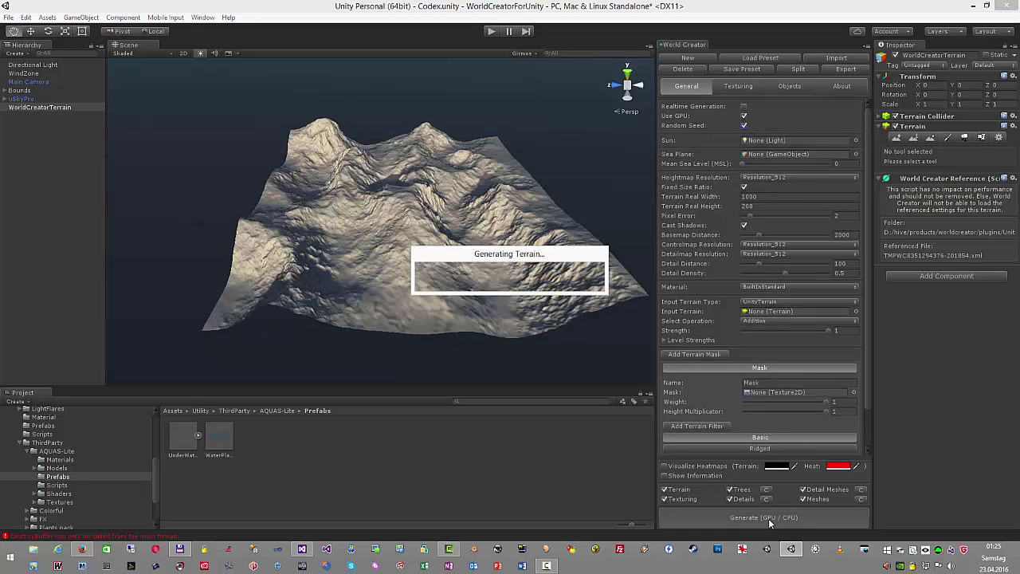
click(769, 523)
click(769, 519)
alt+drag(516, 290, 550, 324)
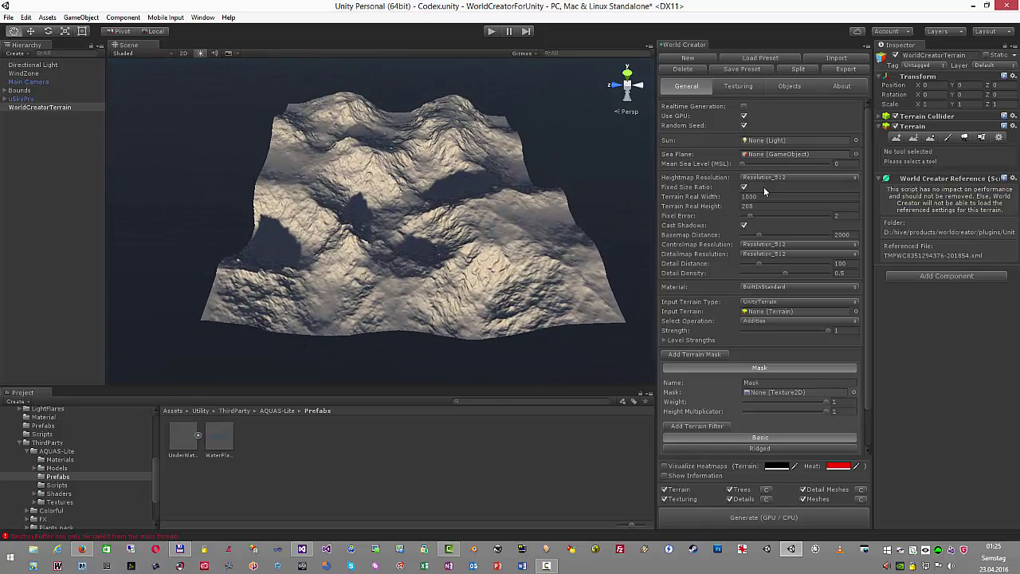
- Set the heightmap resolution to 1024 and regenerate the random terrain several times for a more detailed landscape
click(771, 178)
click(793, 240)
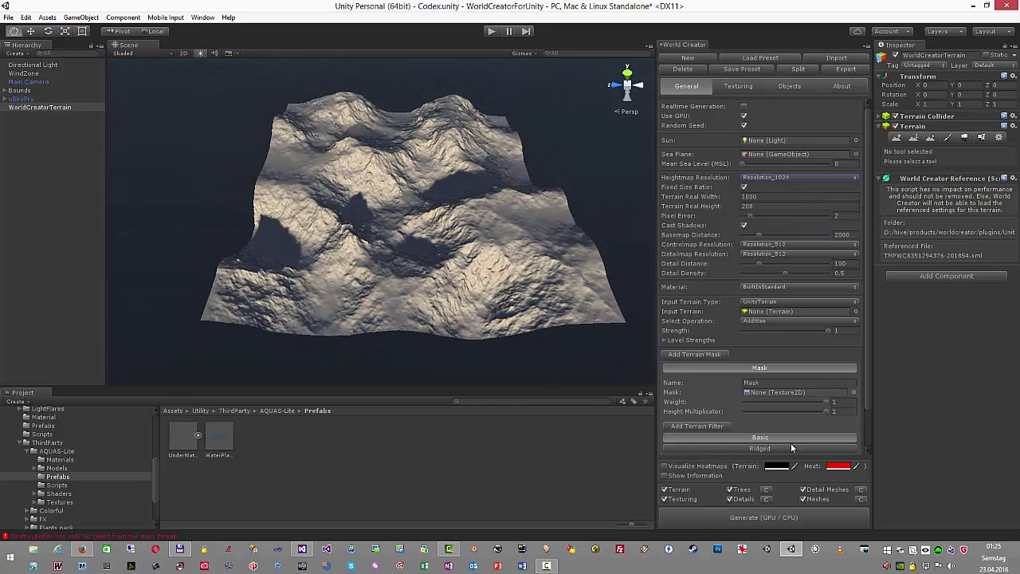
click(770, 518)
alt+drag(552, 333, 548, 304)
scroll(548, 306, up, 5)
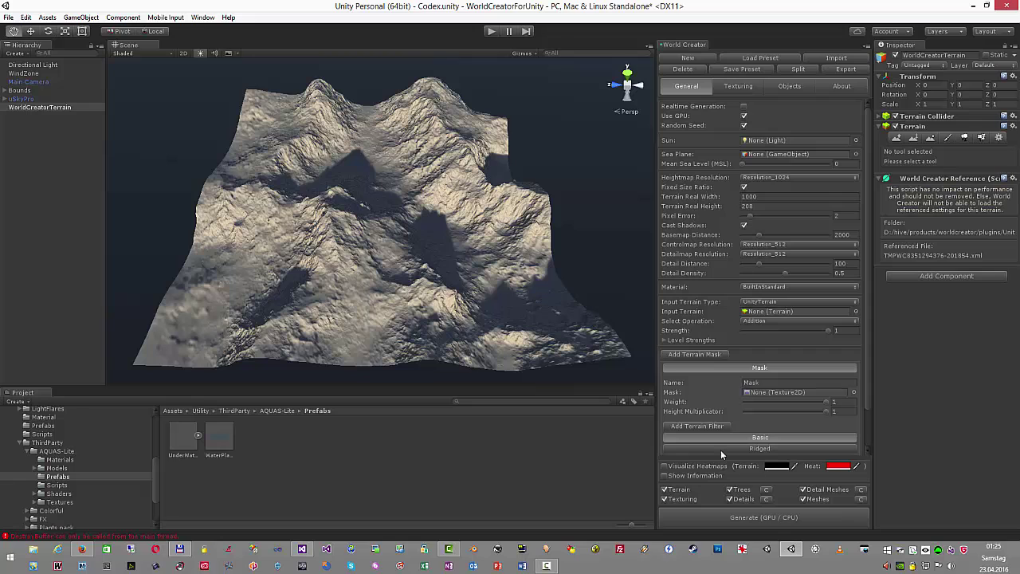
click(772, 517)
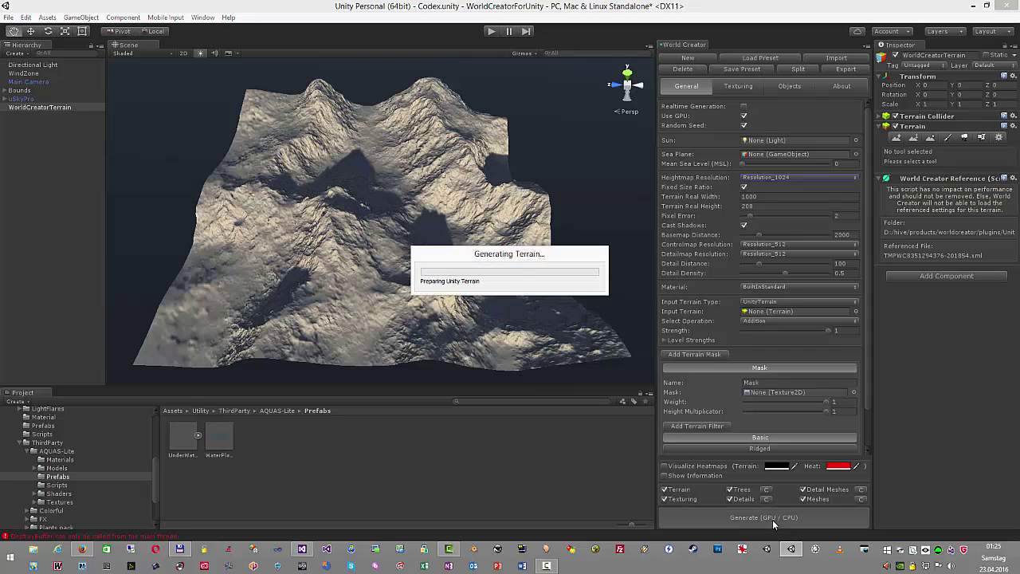
click(772, 522)
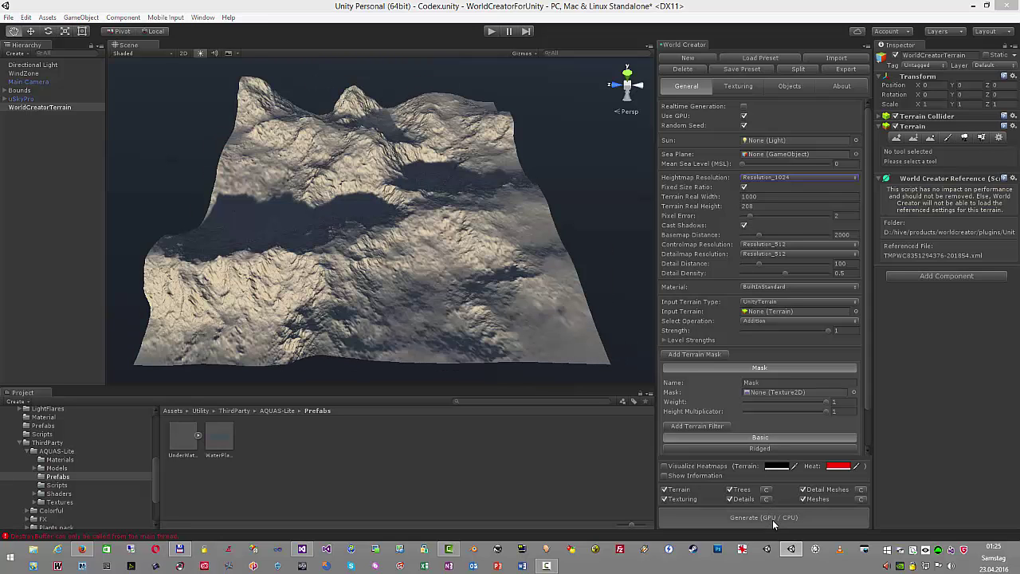
click(772, 522)
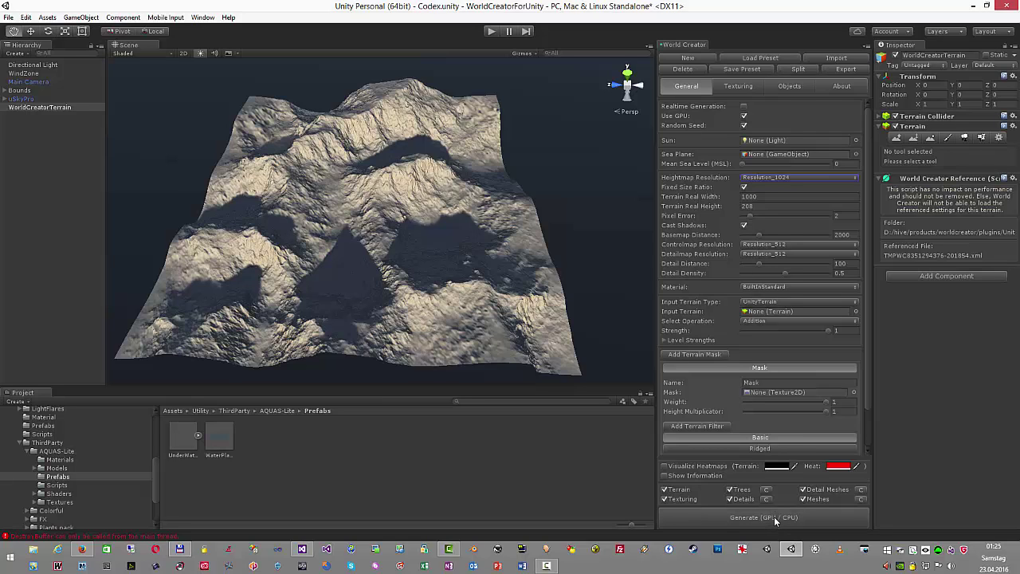
- Set the terrain's pixel error to 1, and switch from random seeding to realtime generation
click(848, 217)
text(1)
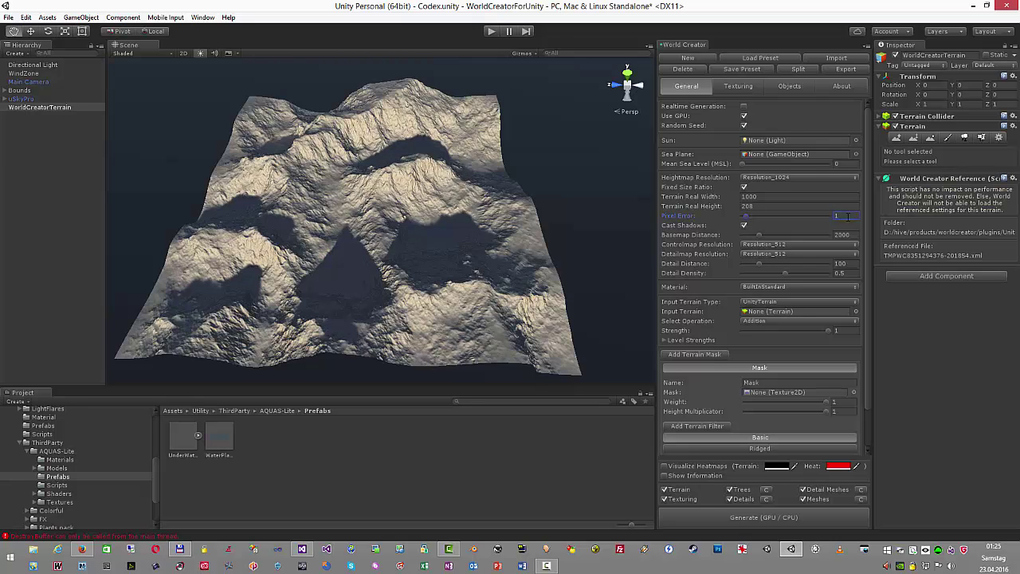
scroll(779, 355, down, 3)
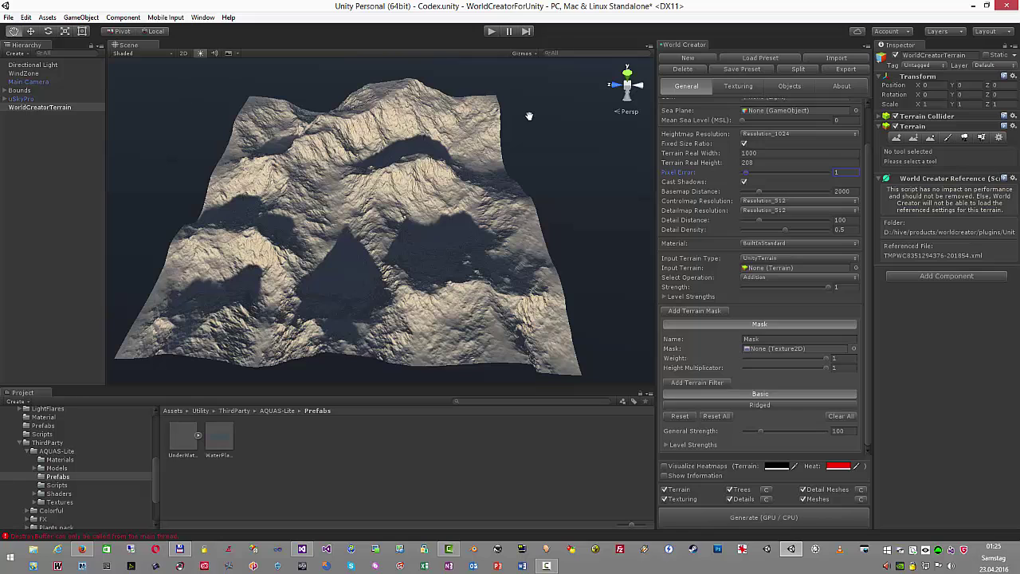
scroll(722, 163, up, 4)
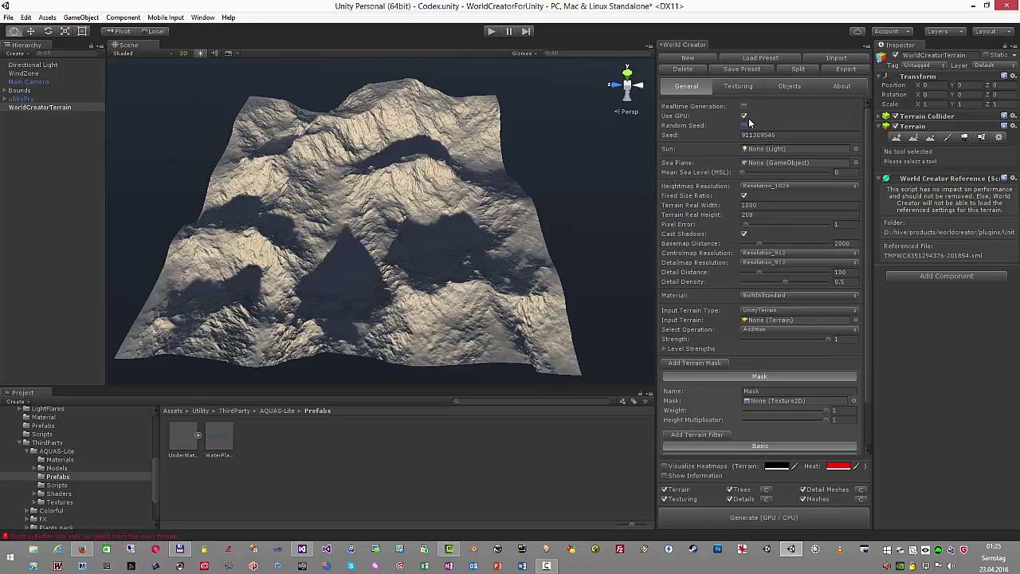
click(744, 115)
- Add the Erosion filter from WorldCreatorFilterset02 to the terrain and open its settings
scroll(757, 283, down, 3)
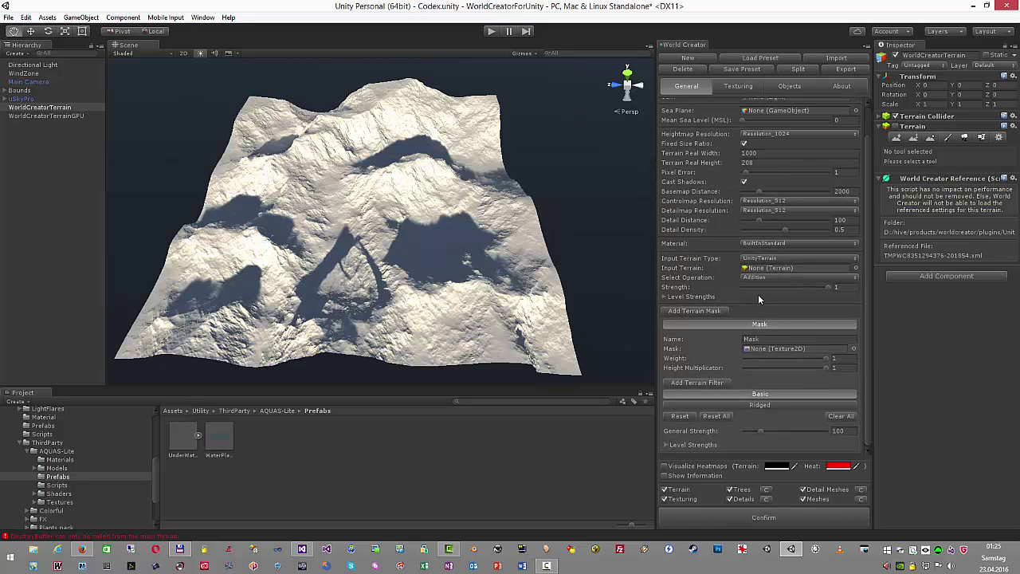
click(700, 383)
scroll(494, 367, down, 6)
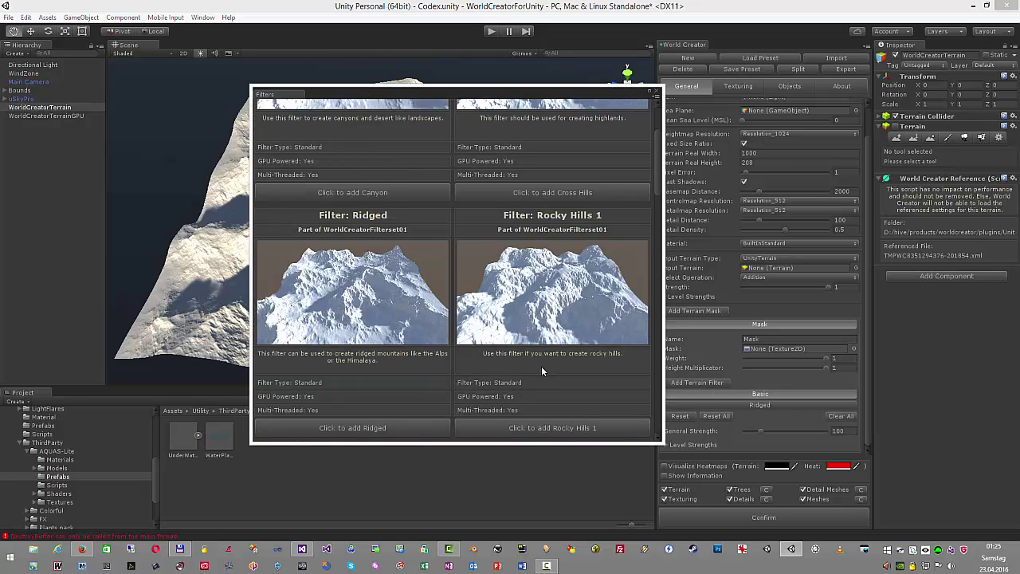
scroll(533, 362, down, 12)
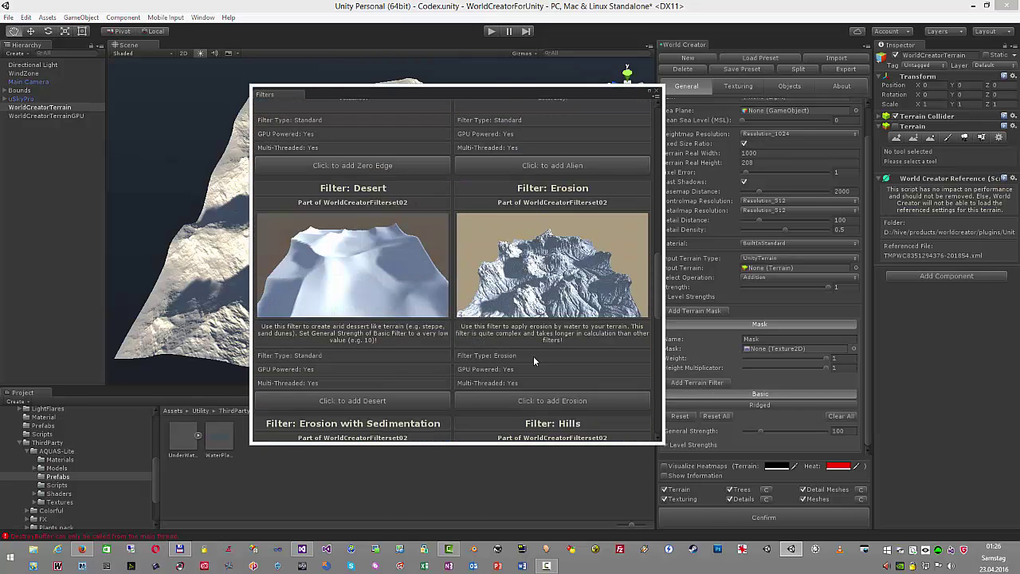
scroll(470, 303, down, 1)
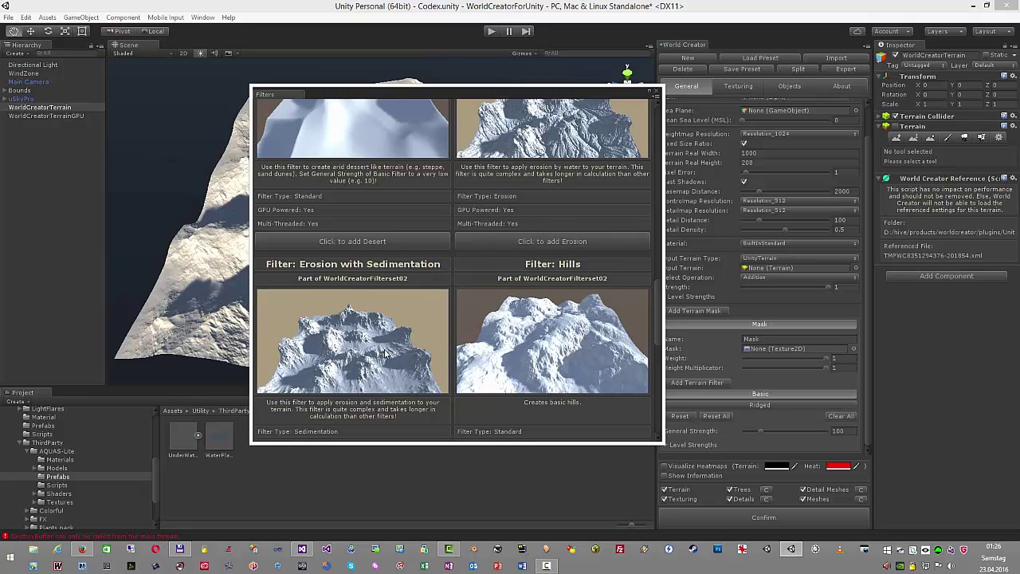
scroll(383, 355, down, 2)
scroll(531, 311, up, 4)
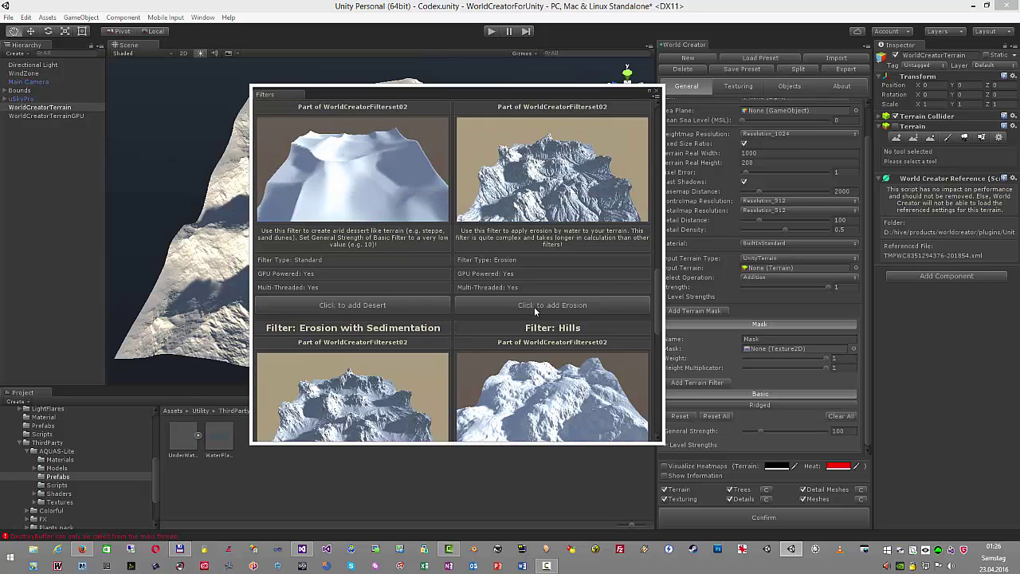
click(541, 306)
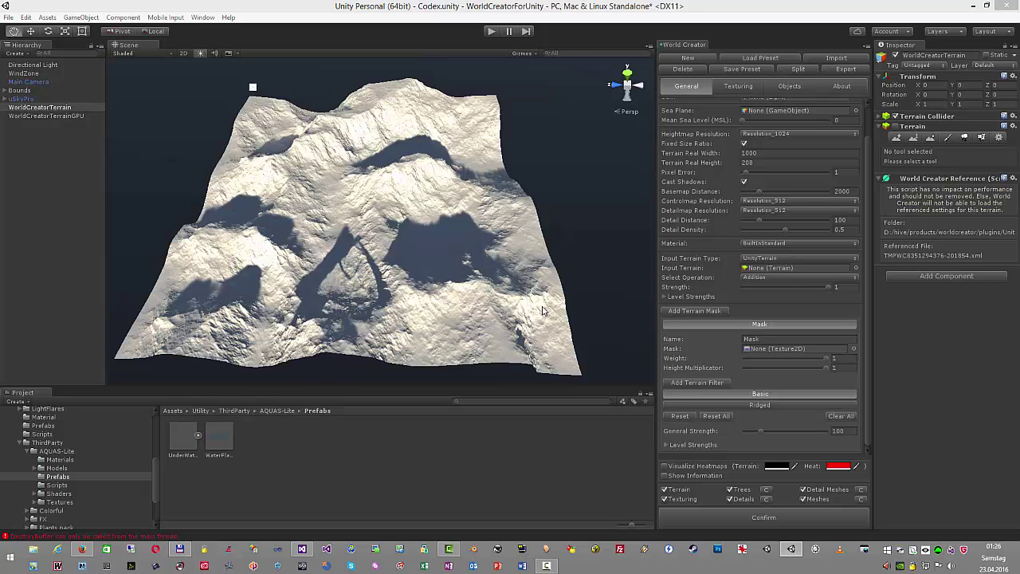
click(768, 415)
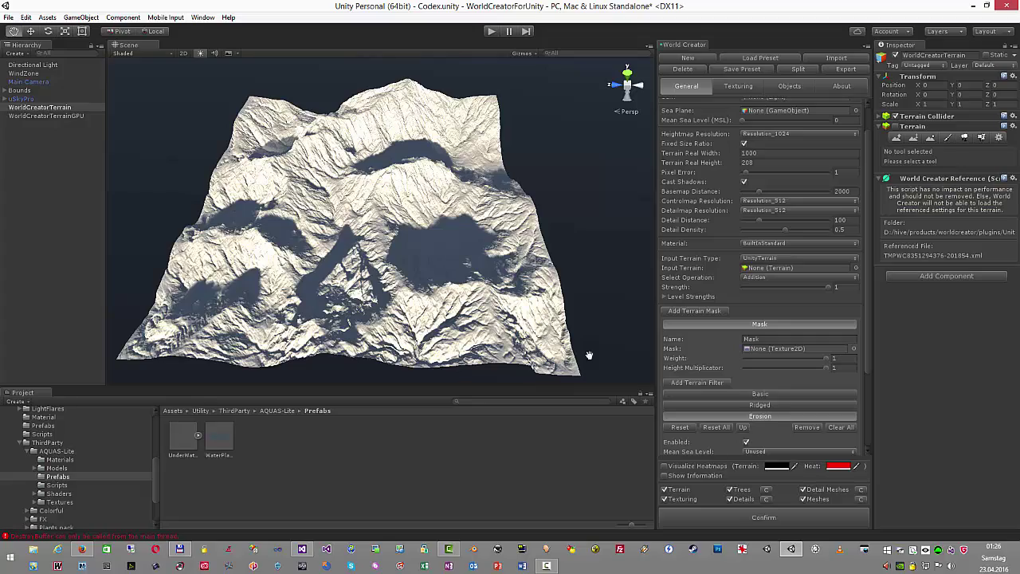
- Set the general strength of the Erosion filter to 86
alt+drag(476, 259, 710, 244)
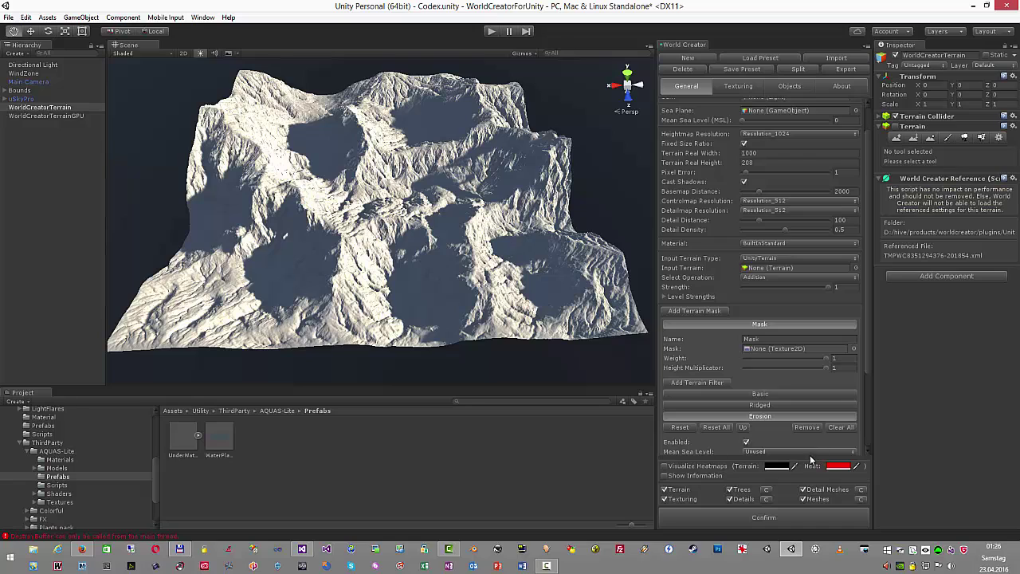
scroll(772, 418, down, 5)
mouse_move(778, 395)
mouse_down()
mouse_move(750, 395)
mouse_move(765, 395)
mouse_up()
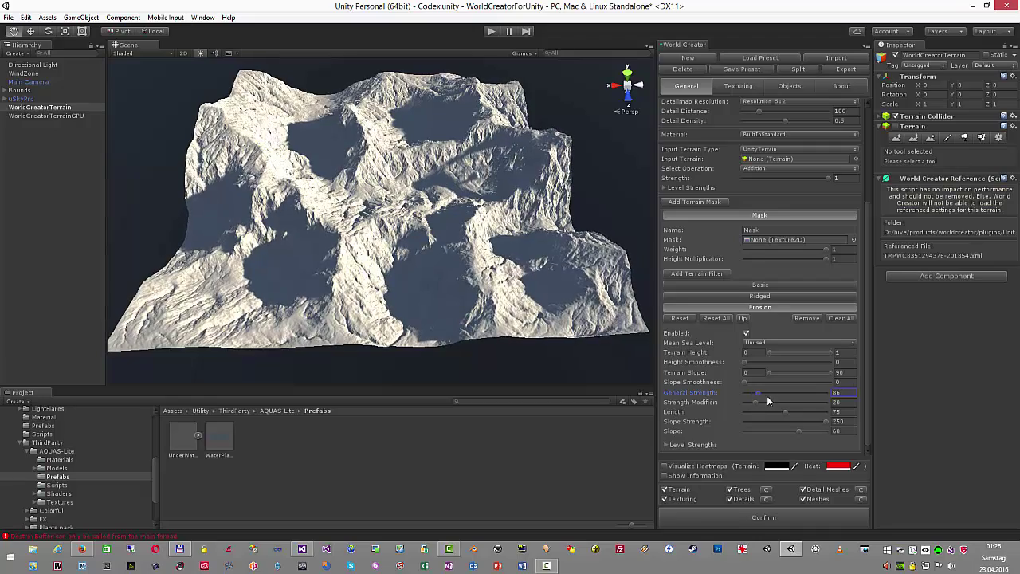
- Set the general strength of the Basic filter to 80
click(759, 285)
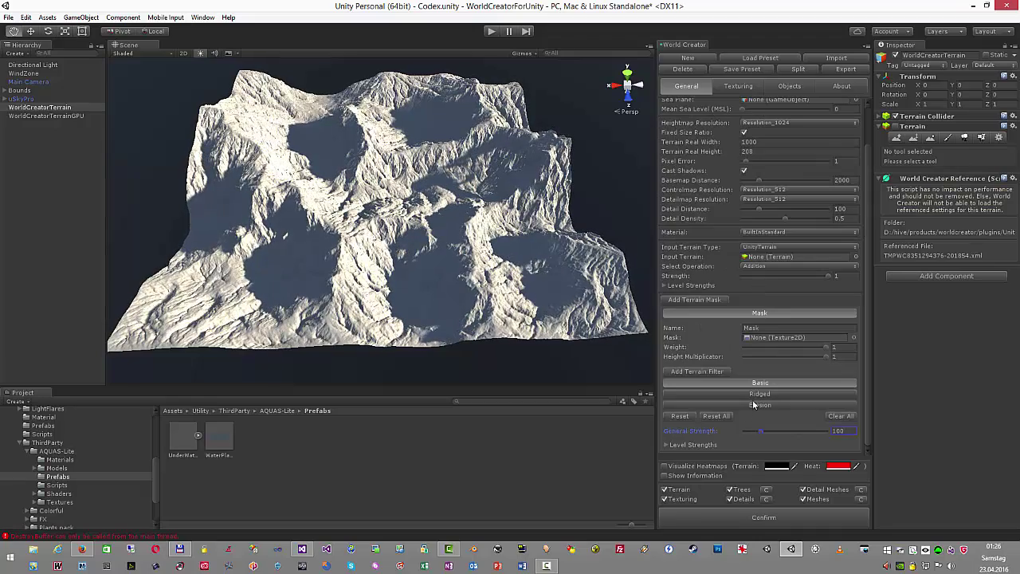
mouse_move(760, 431)
mouse_down()
mouse_move(736, 435)
mouse_move(759, 429)
mouse_up()
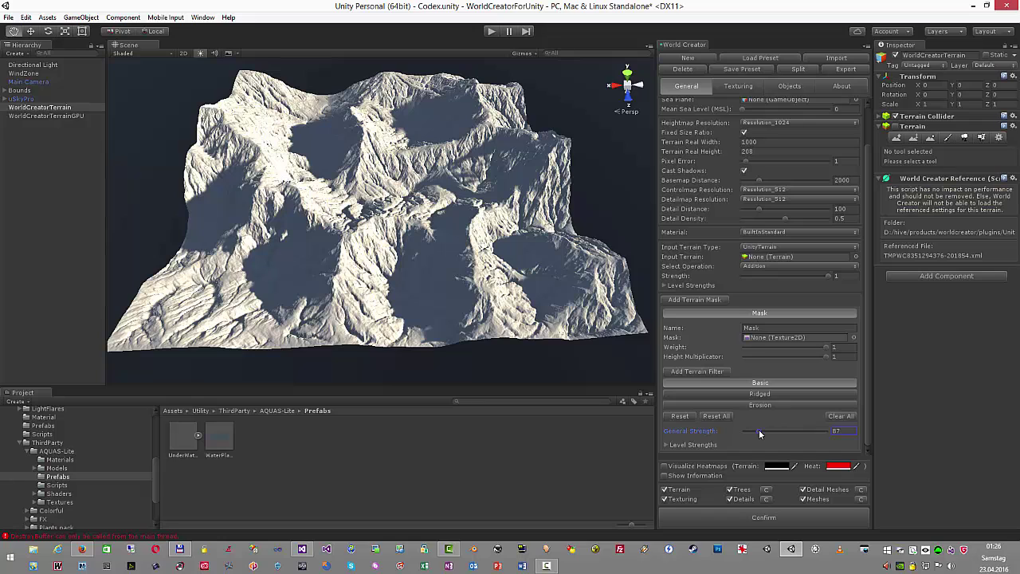
click(843, 431)
text(80)
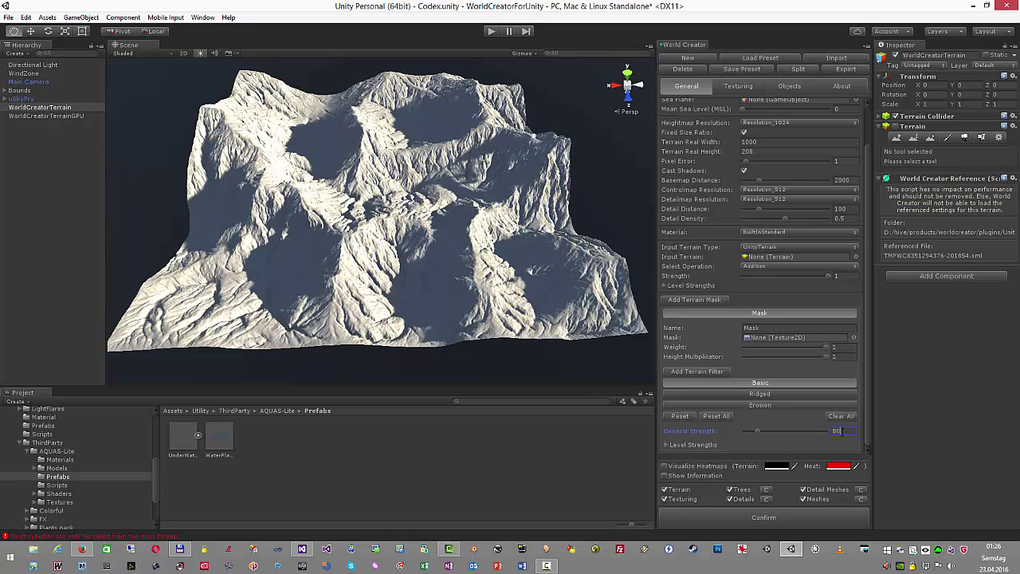
- Set the Ridged filter's ridge strength to 31 and its general strength to 110
click(761, 395)
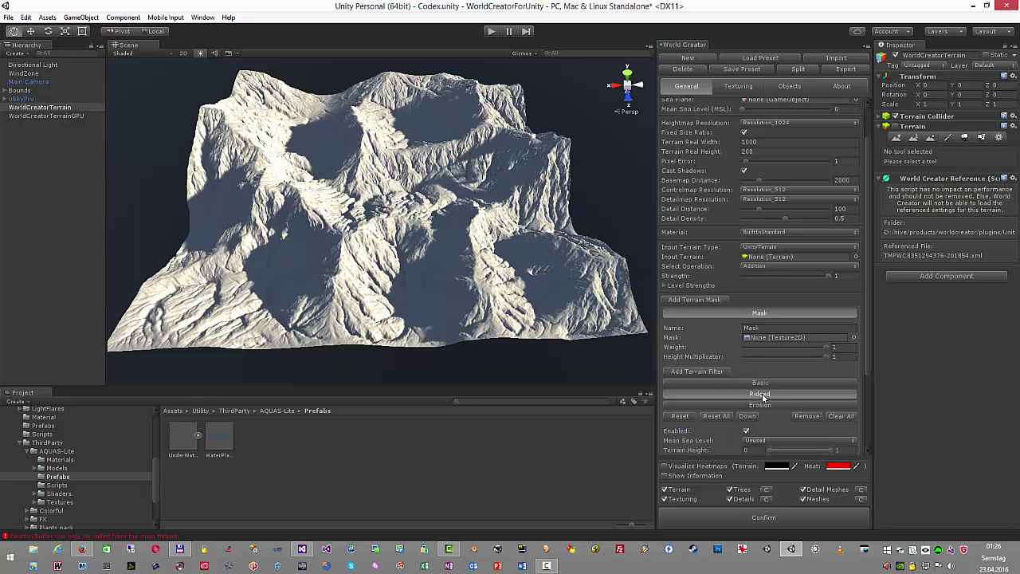
scroll(786, 409, down, 3)
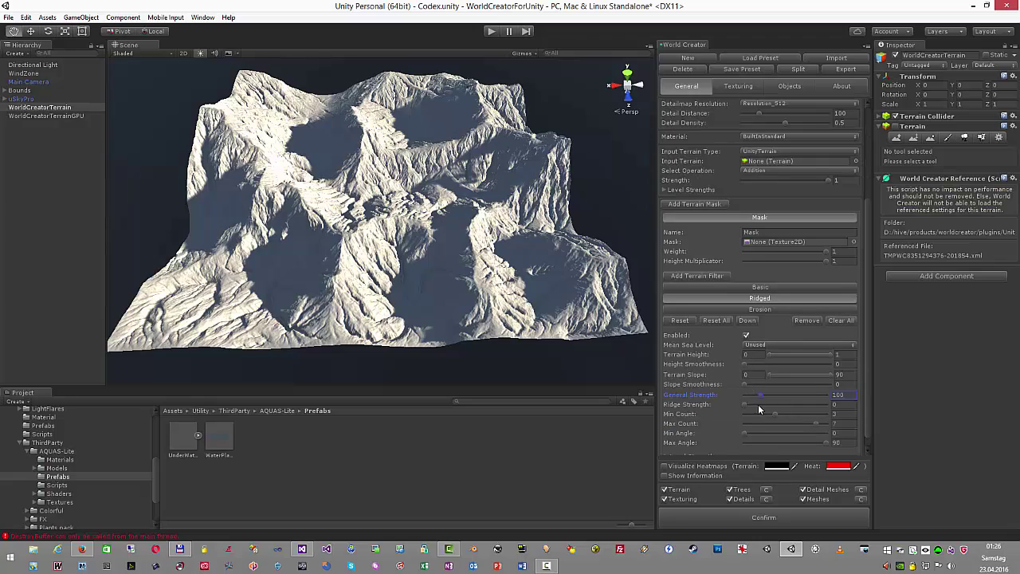
mouse_move(747, 408)
mouse_down()
mouse_move(762, 408)
mouse_move(762, 395)
mouse_up()
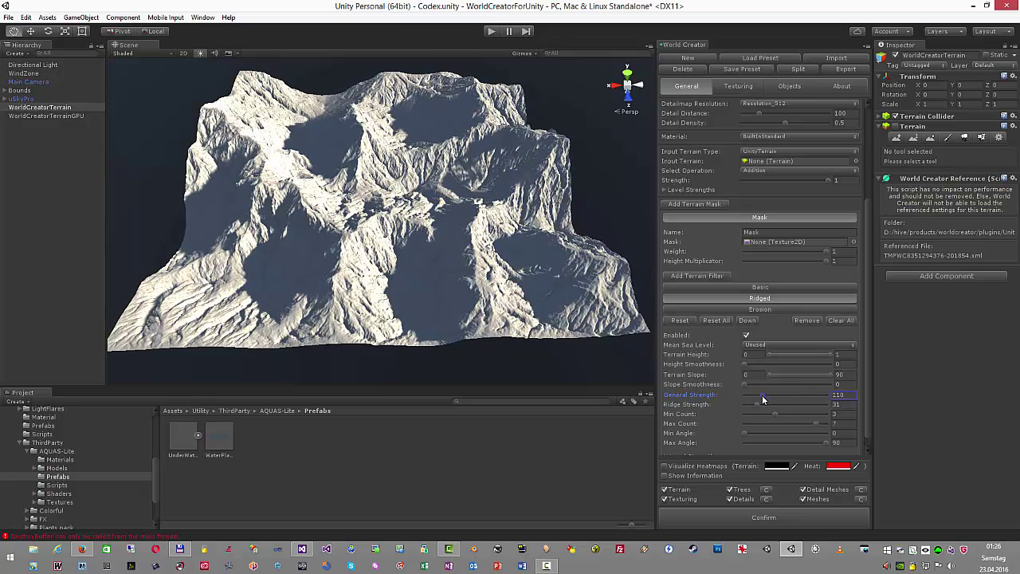
- Set the strength modifier of the Erosion filter to 31
click(765, 310)
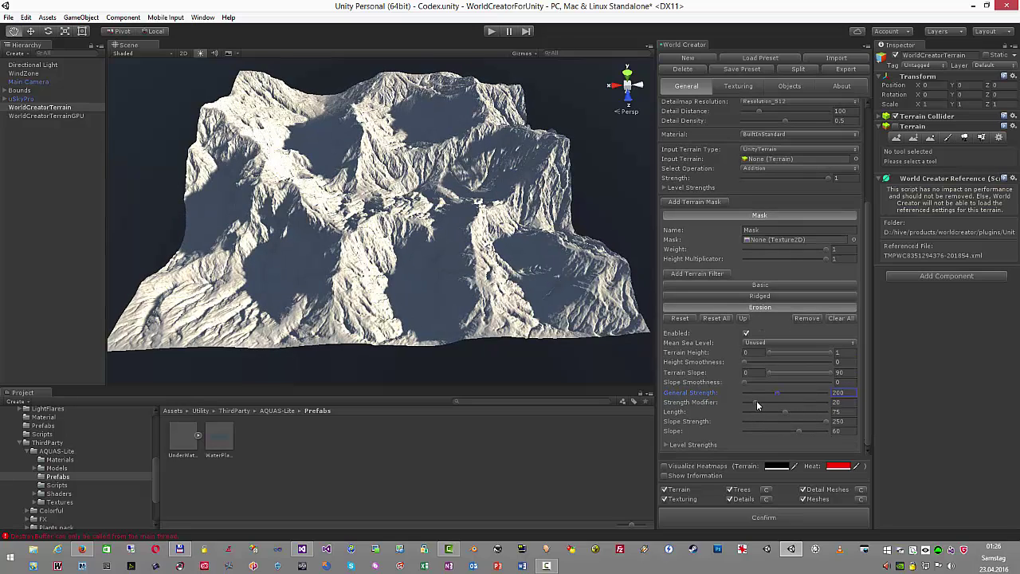
drag(756, 402, 762, 407)
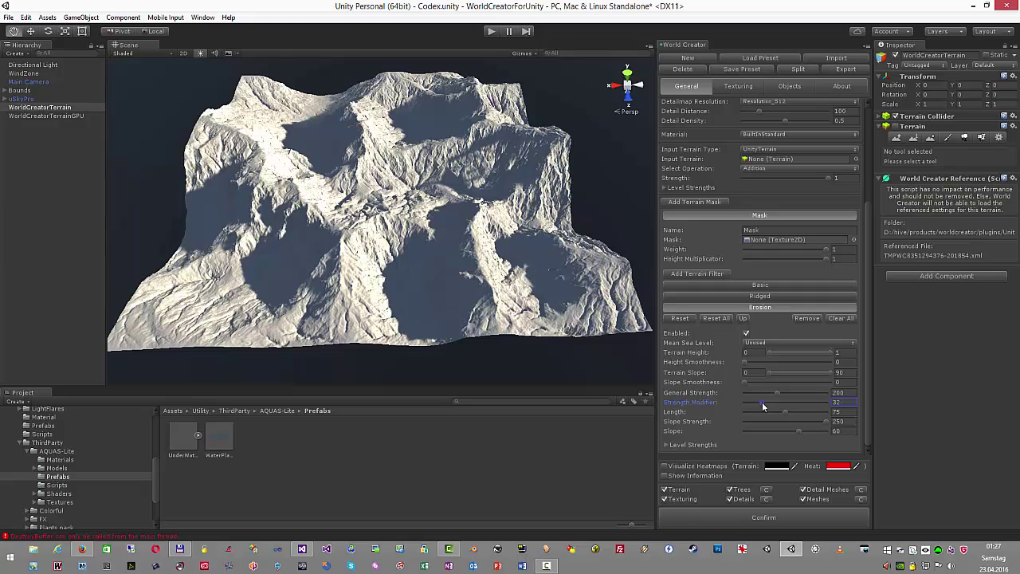
drag(762, 406, 761, 406)
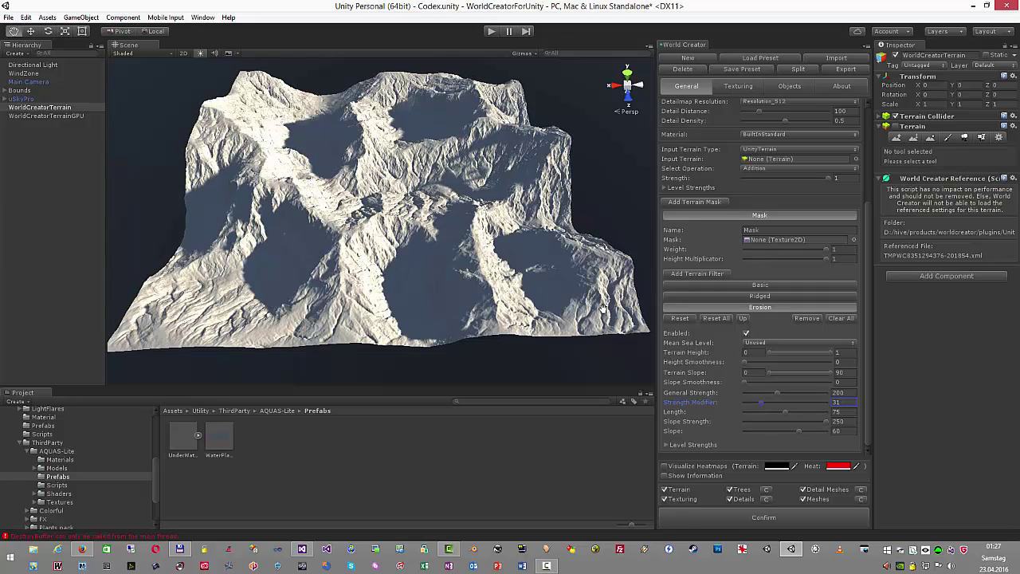
alt+drag(497, 234, 491, 238)
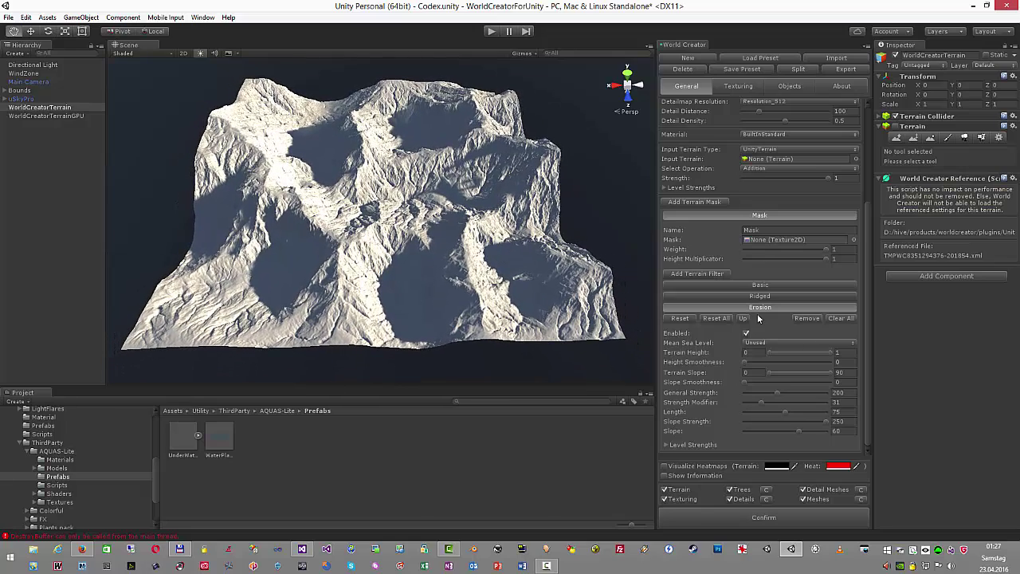
- Set the uSkyPro timeline to 16.3 and reselect WorldCreatorTerrain
click(35, 97)
drag(973, 160, 970, 165)
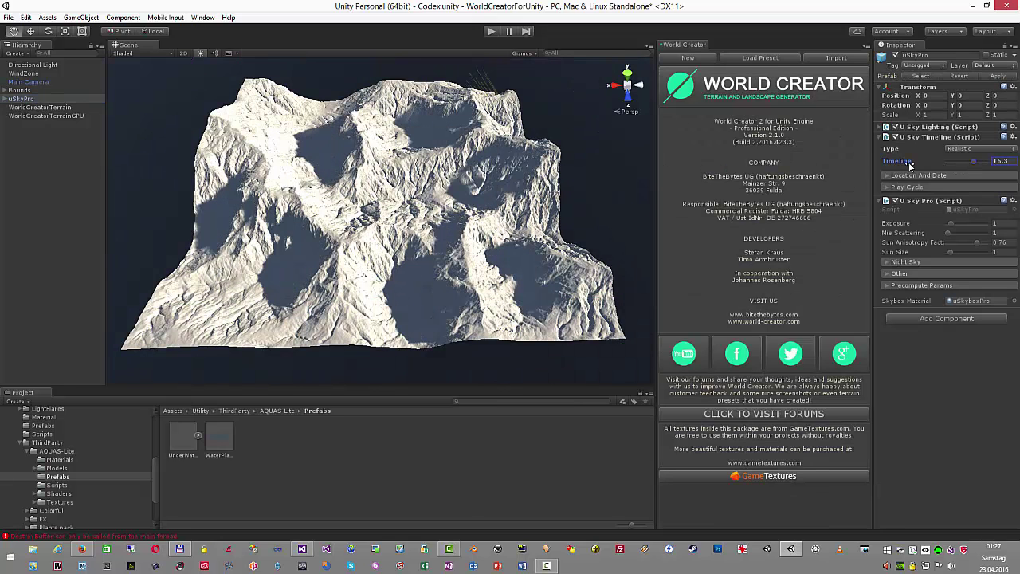
click(48, 106)
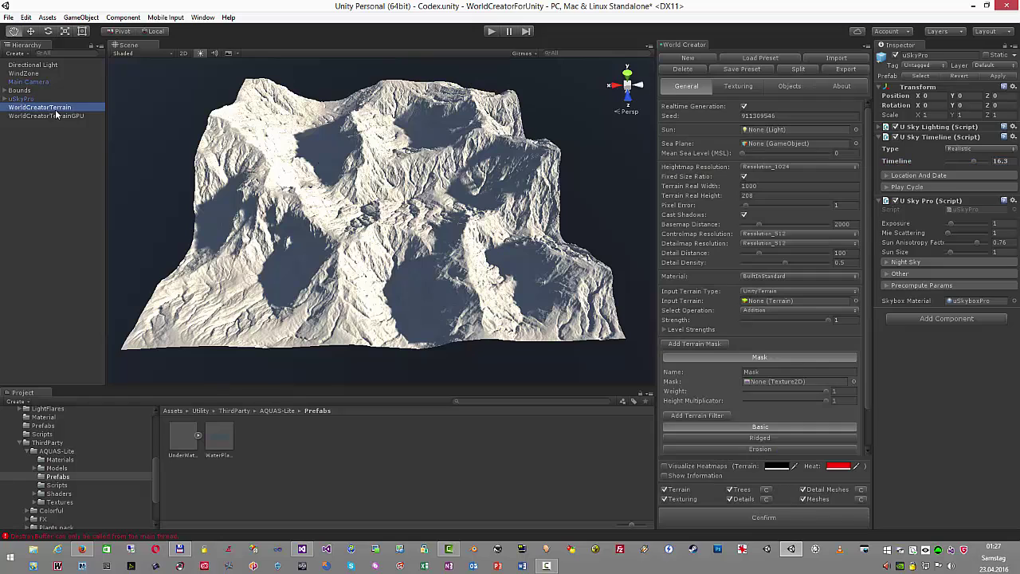
- Disable the Erosion filter on the terrain
scroll(777, 396, down, 2)
click(770, 400)
scroll(757, 367, down, 4)
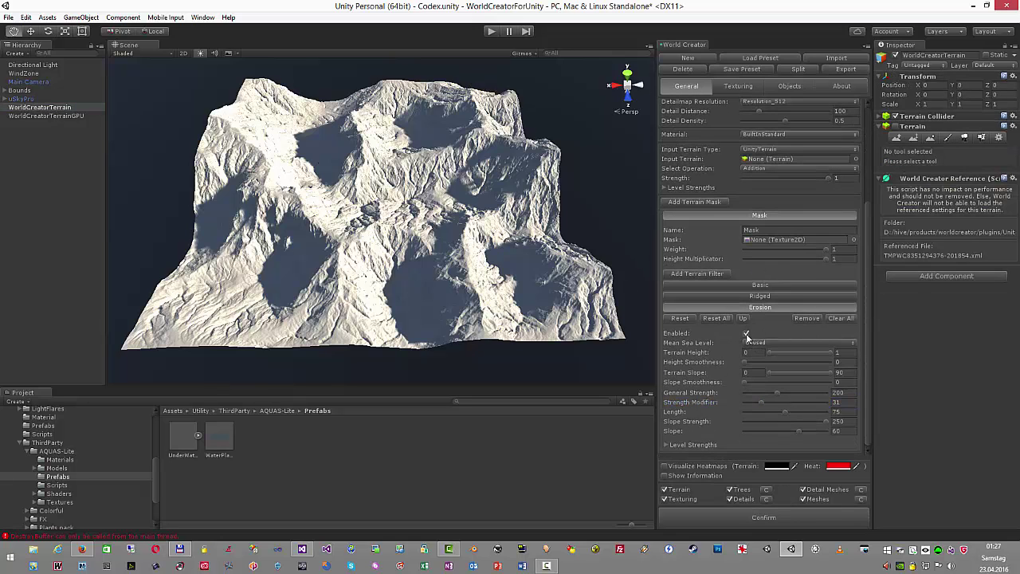
click(746, 333)
- Add the Erosion with Sedimentation filter from WorldCreatorFilterset02 and open its settings
click(677, 276)
scroll(463, 318, down, 10)
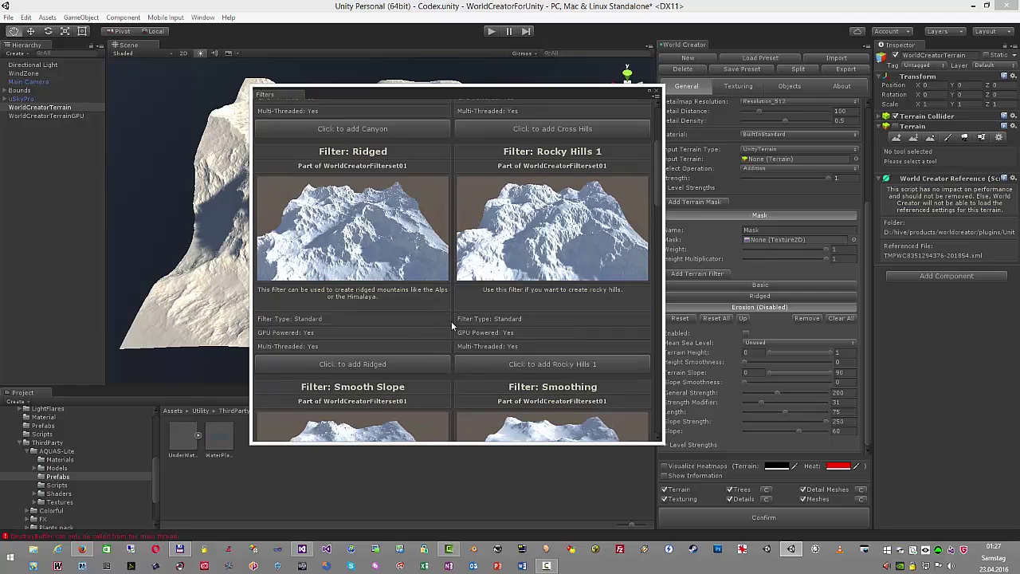
scroll(462, 326, down, 3)
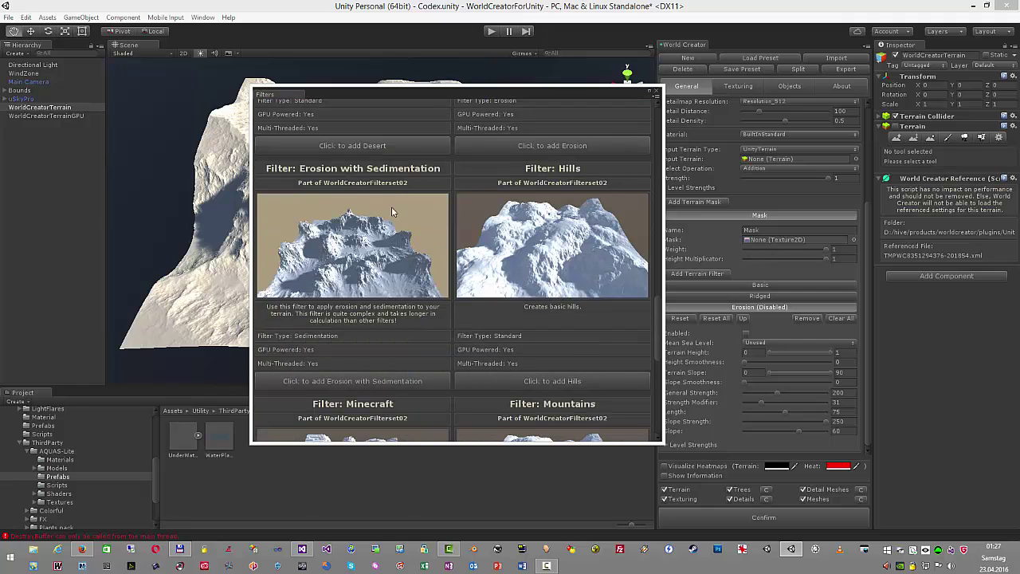
click(375, 380)
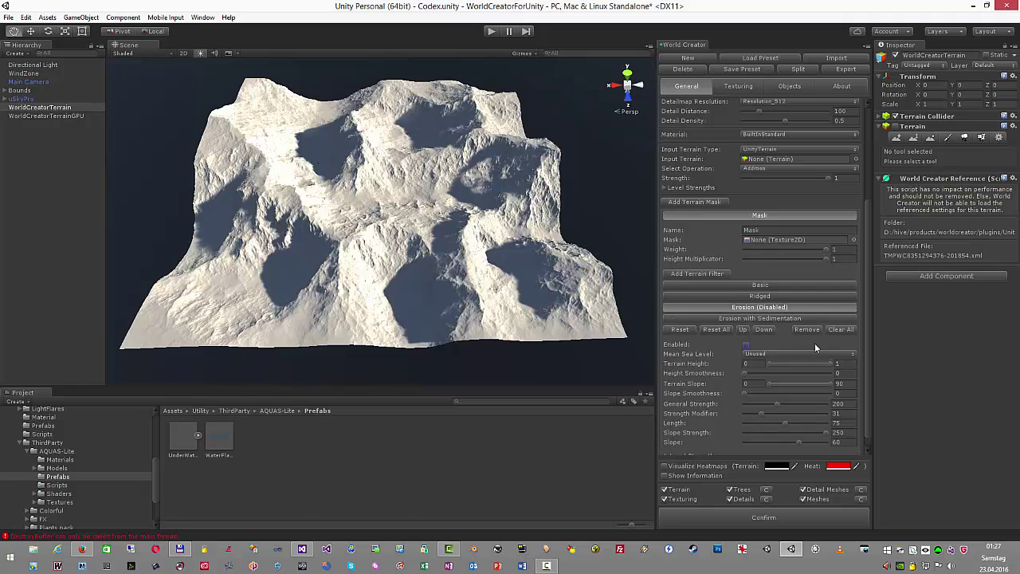
click(773, 318)
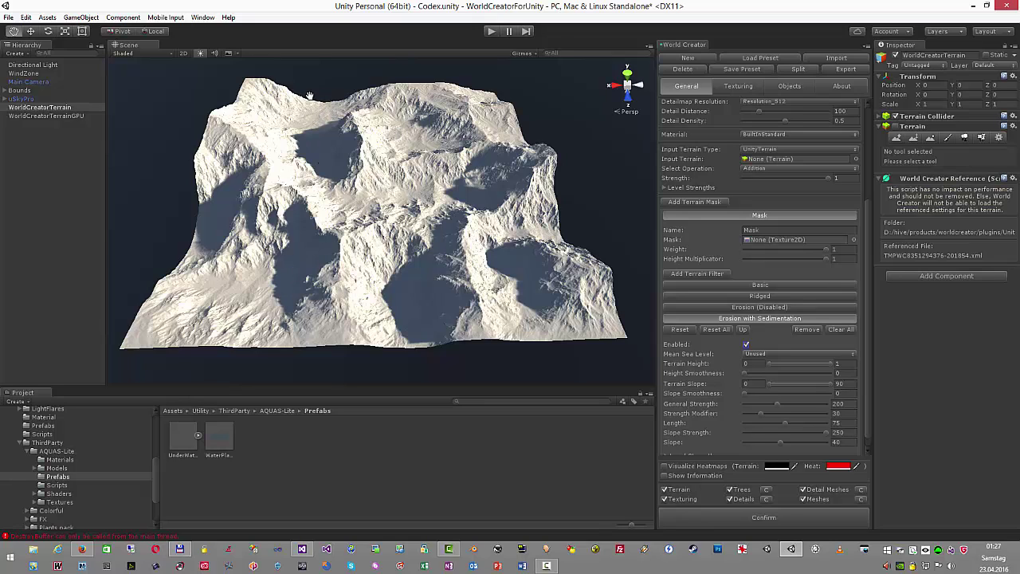
- Switch the terrain to the Erosion filter and back to Erosion with Sedimentation to compare both, keeping only one enabled at a time
click(746, 345)
click(759, 307)
click(747, 345)
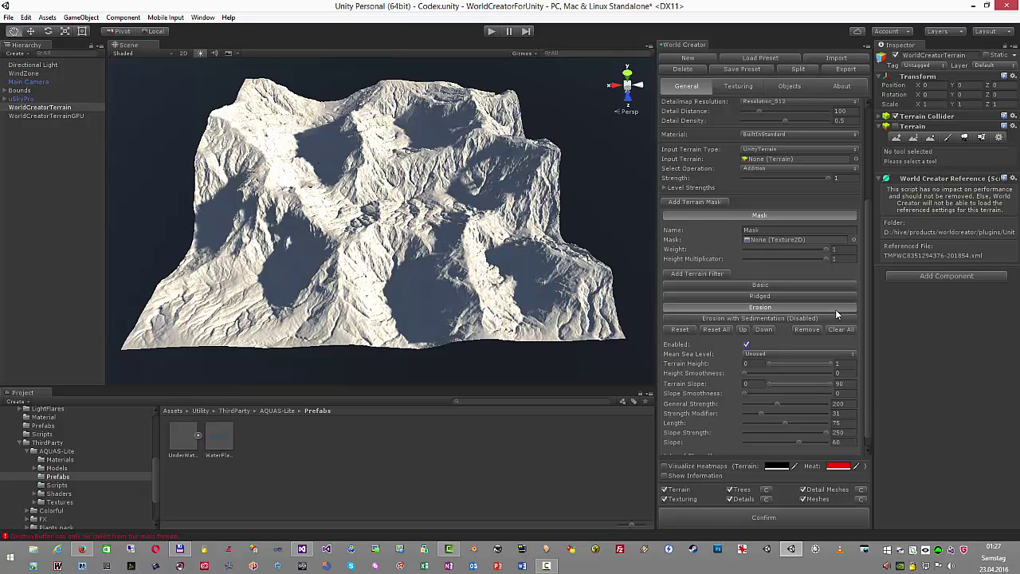
click(746, 345)
click(758, 319)
click(747, 344)
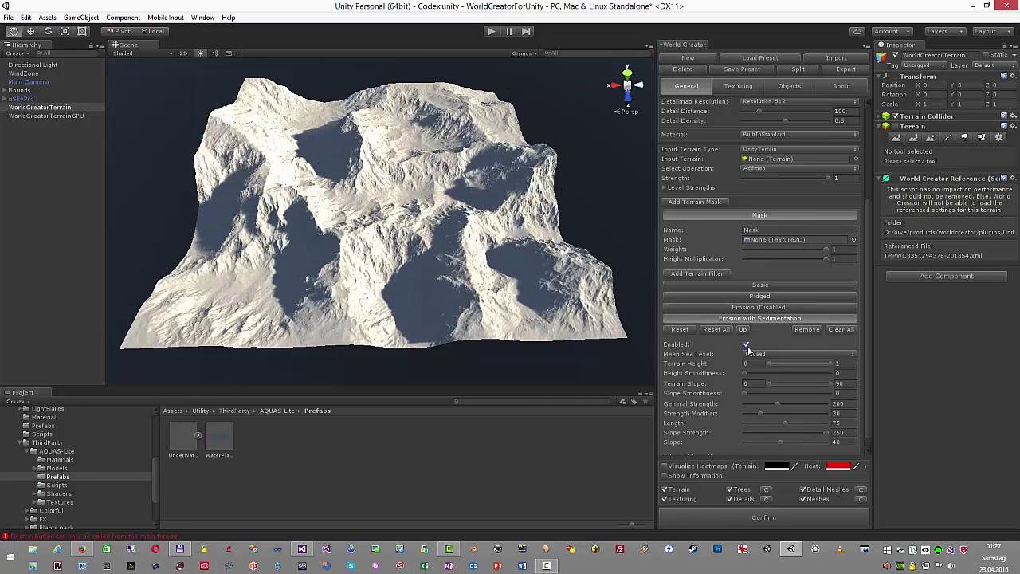
- Enable the Erosion filter in place of Erosion with Sedimentation, and remove the sedimentation filter
click(746, 345)
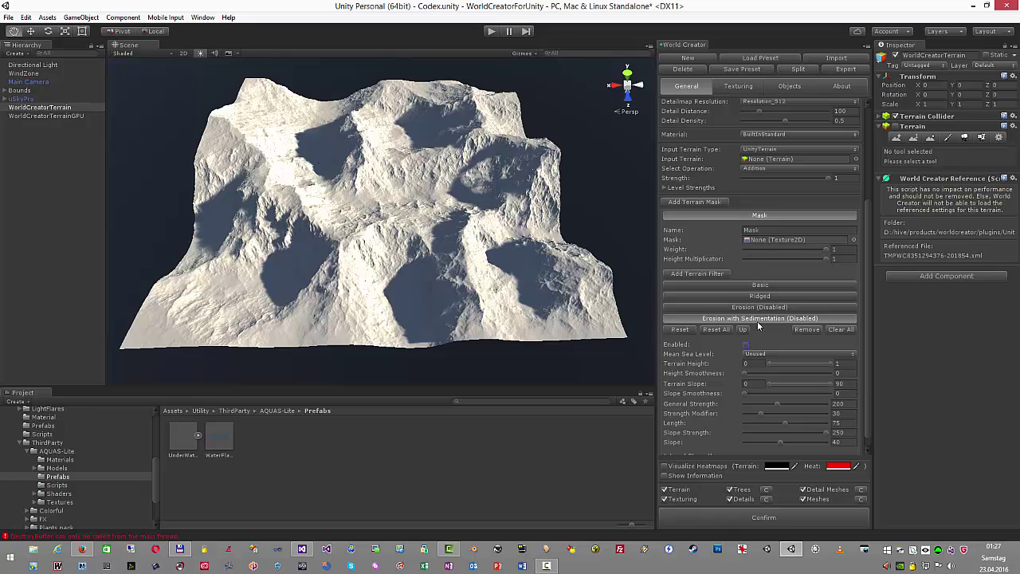
click(760, 309)
click(747, 344)
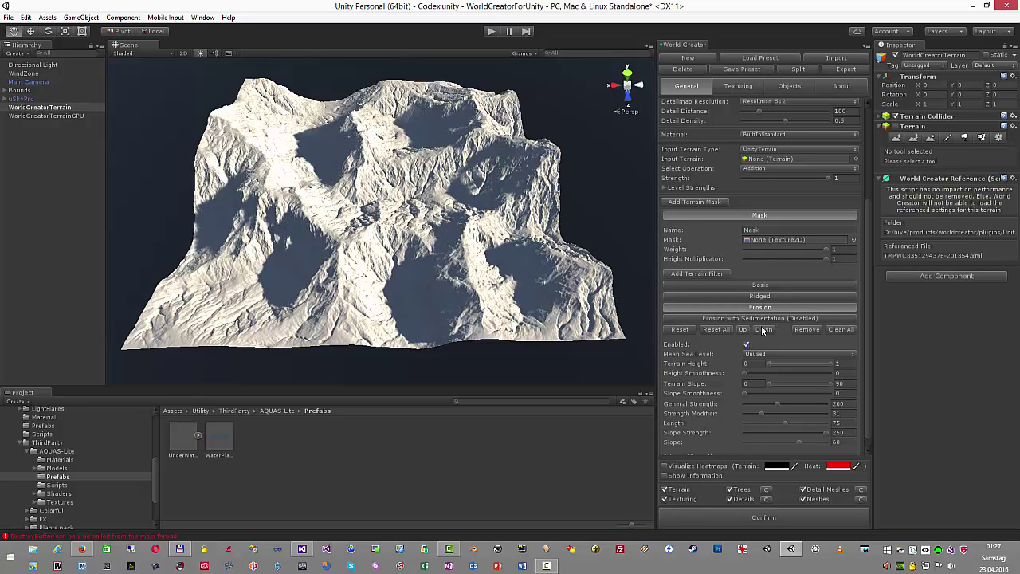
click(768, 318)
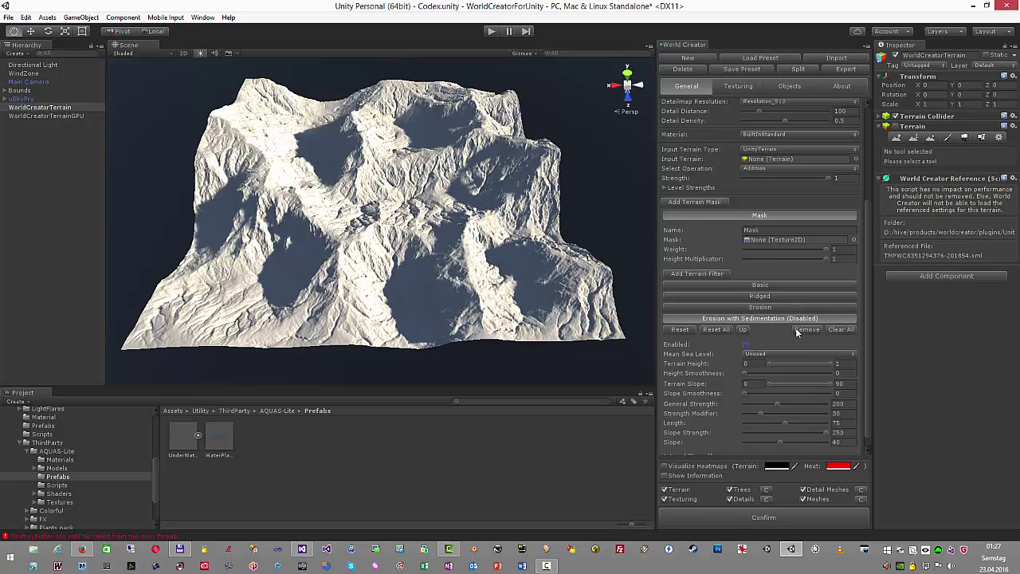
click(797, 330)
scroll(778, 326, up, 2)
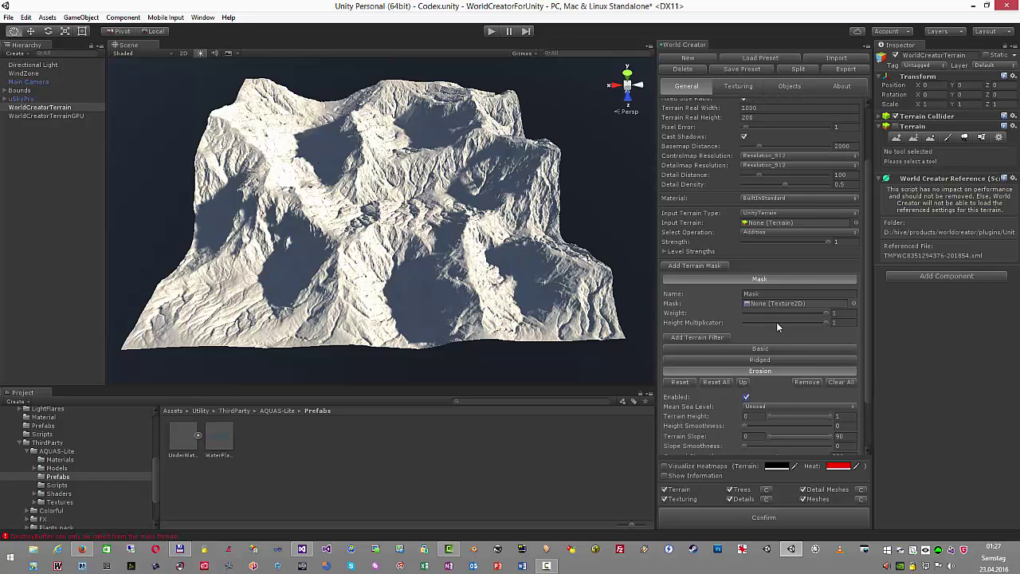
scroll(776, 323, down, 2)
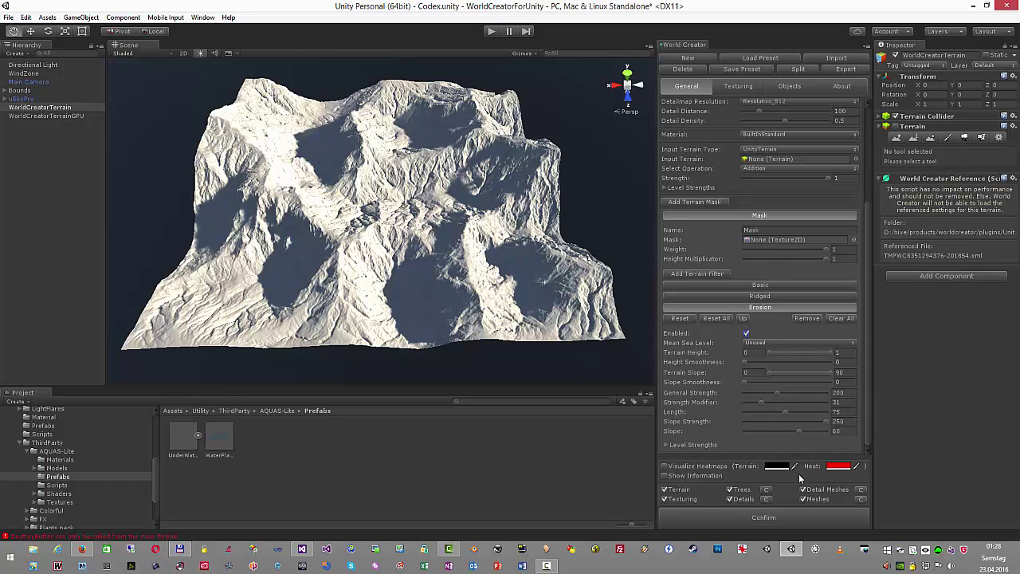
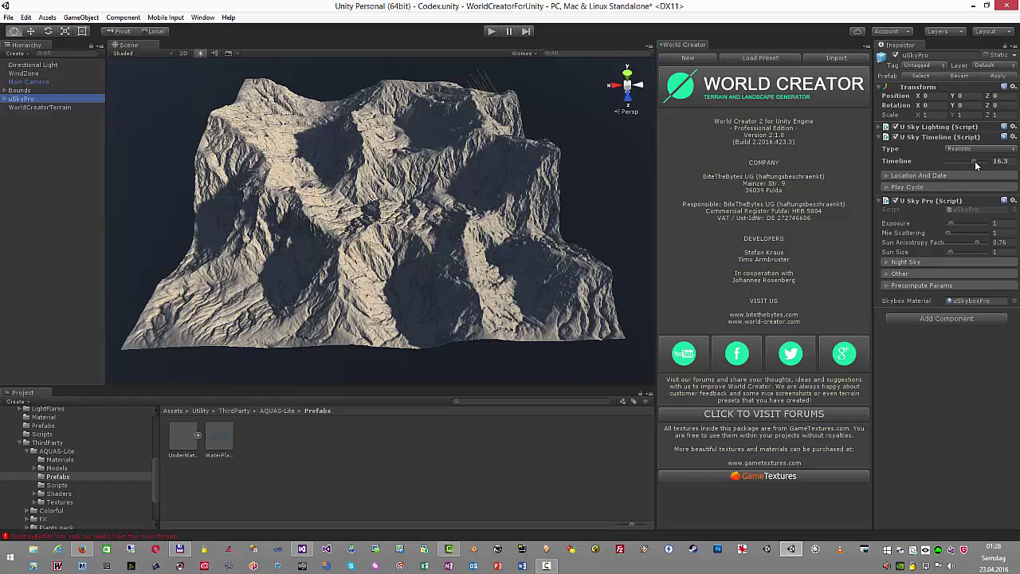
- Set the uSkyPro timeline to 15 and reselect WorldCreatorTerrain
drag(975, 161, 973, 164)
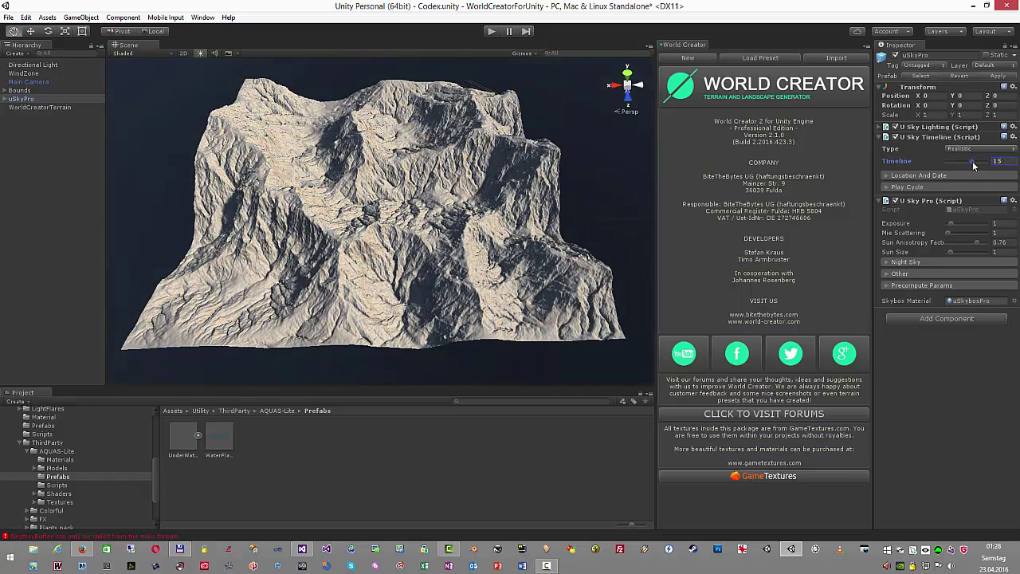
click(37, 107)
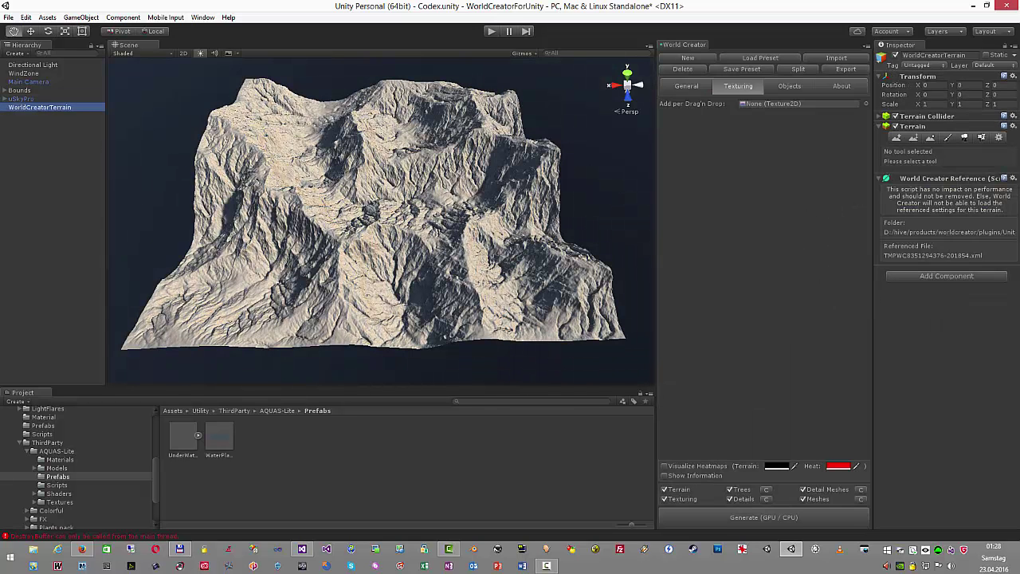
- Open the Grass folder under WorldCreator/Textures/Ground in the project assets
click(21, 451)
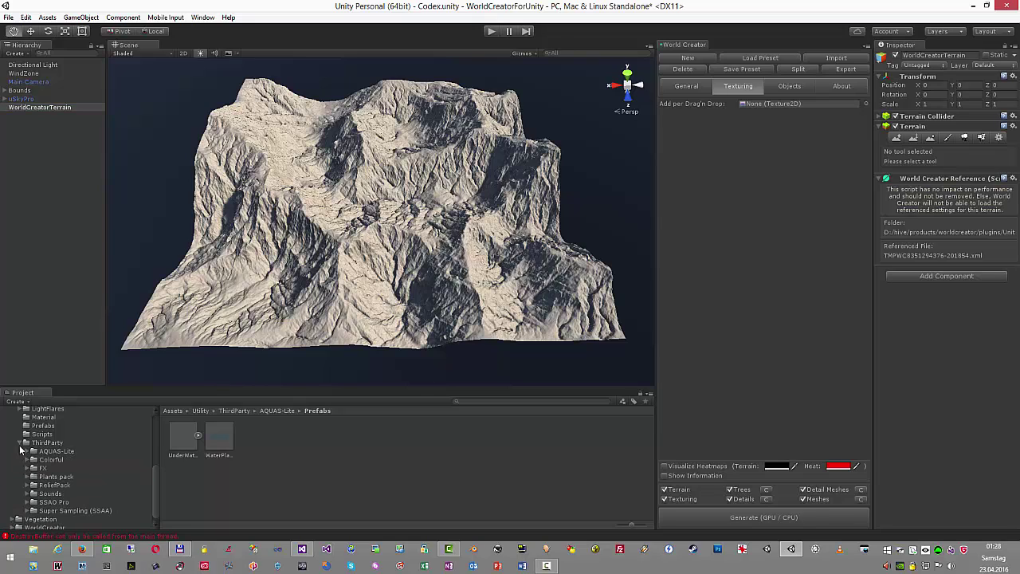
click(19, 442)
click(14, 458)
click(18, 523)
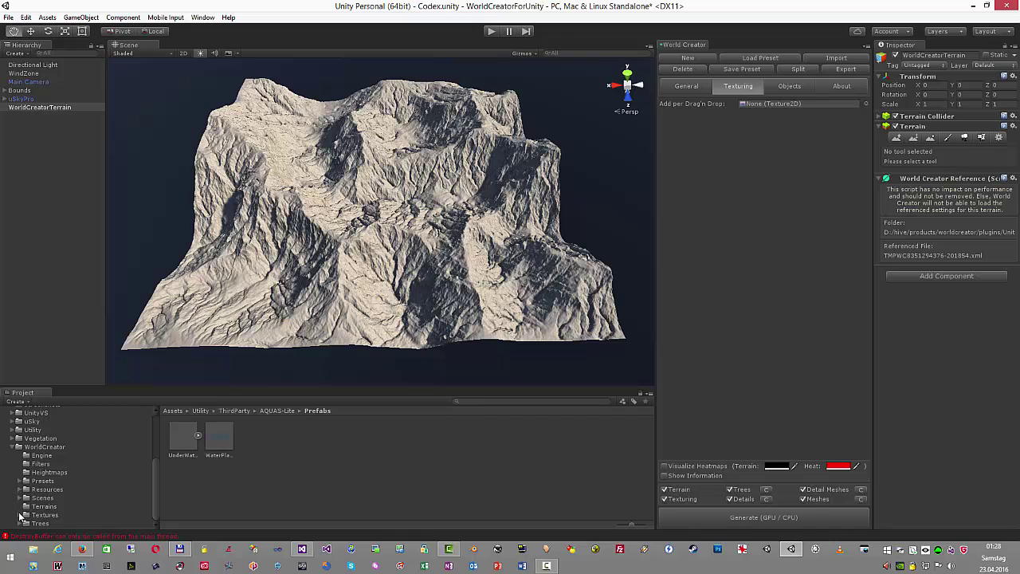
click(20, 515)
click(49, 489)
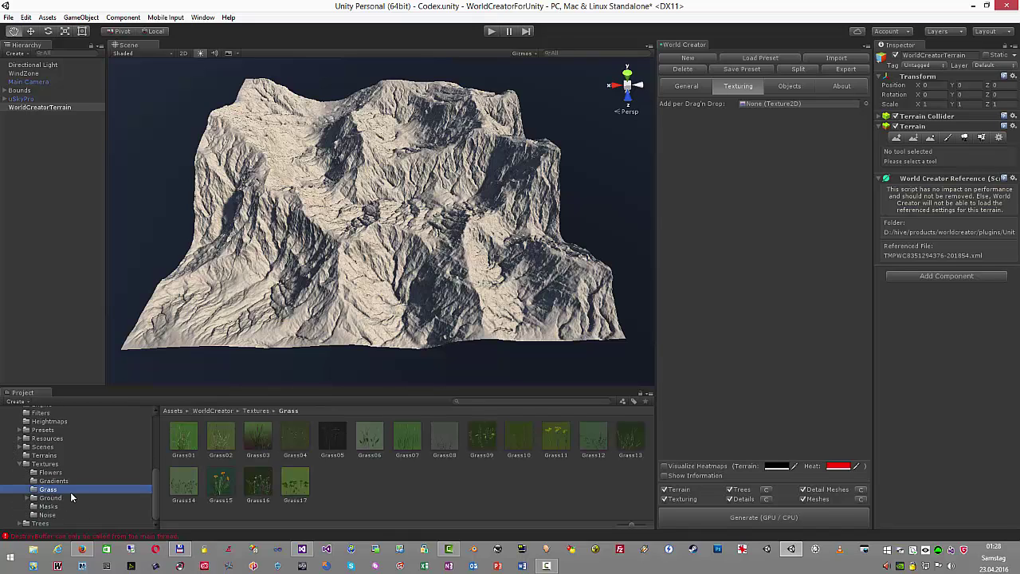
click(27, 497)
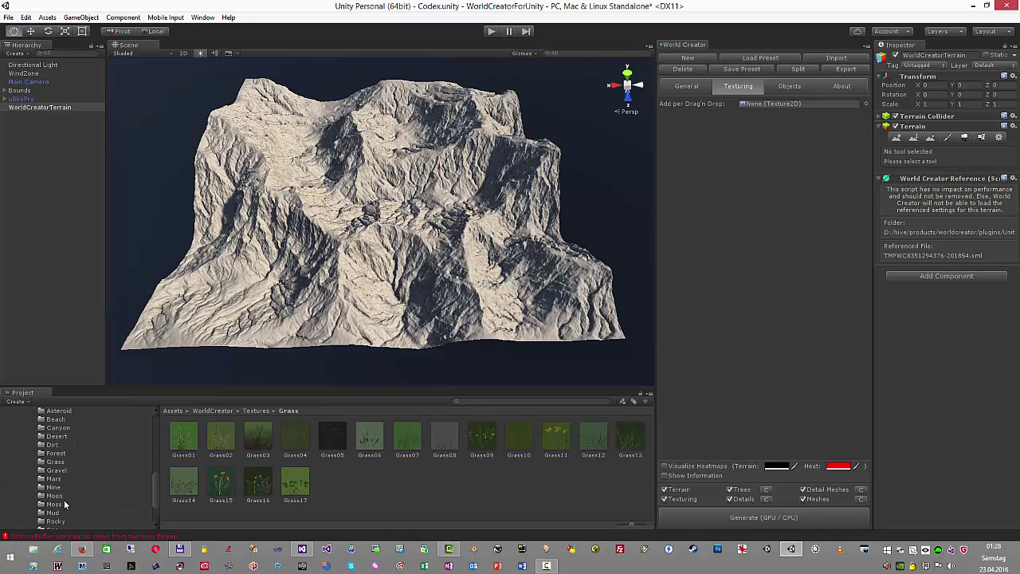
click(55, 462)
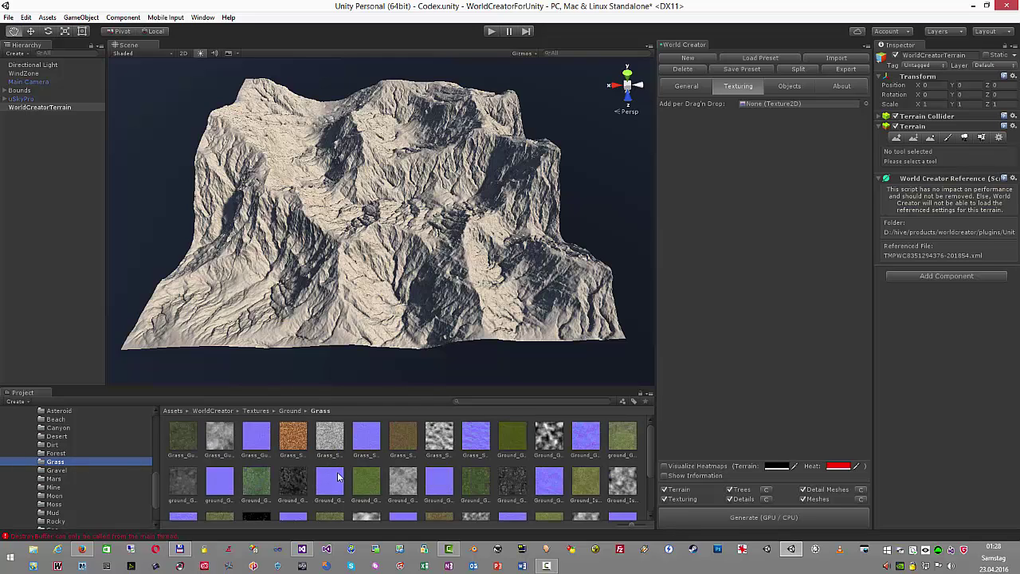
- Add the Ground_GrassThickGreen texture to the terrain's texturing and assign its matching normal map
scroll(473, 455, down, 2)
drag(473, 455, 772, 104)
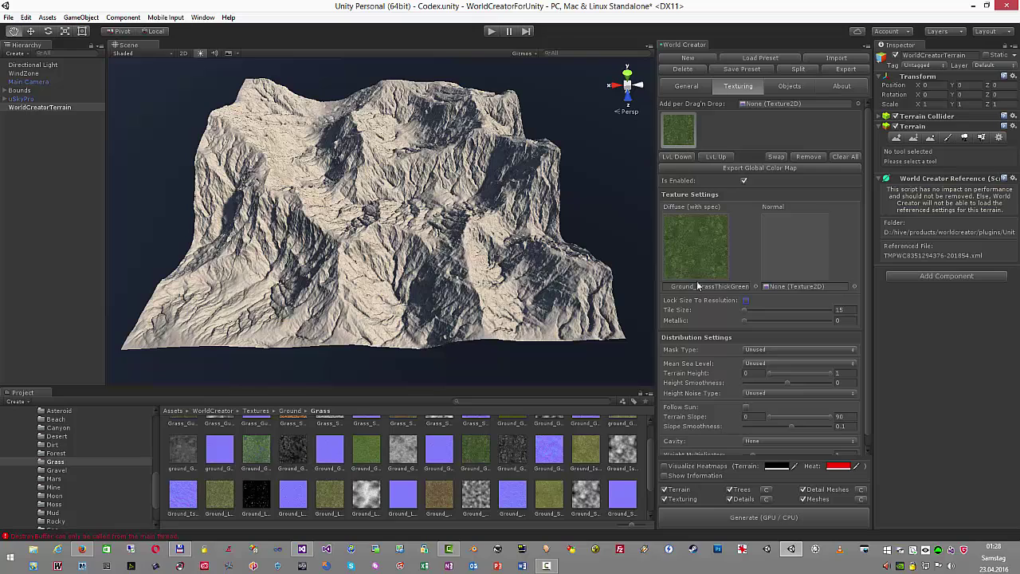
drag(548, 457, 837, 291)
- Set the grass texture's tile size to 3 and generate the terrain
click(843, 310)
text(5)
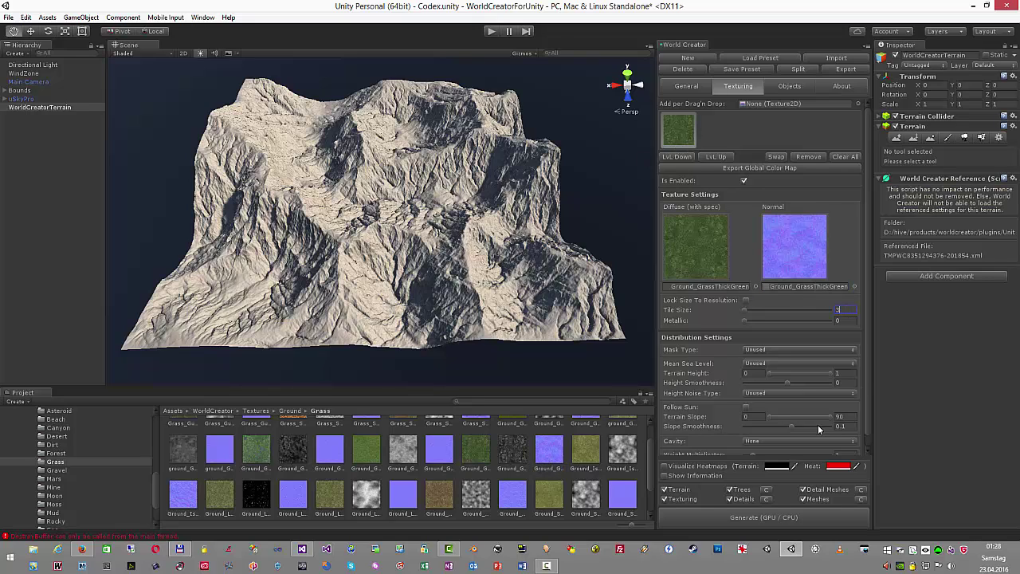
click(757, 518)
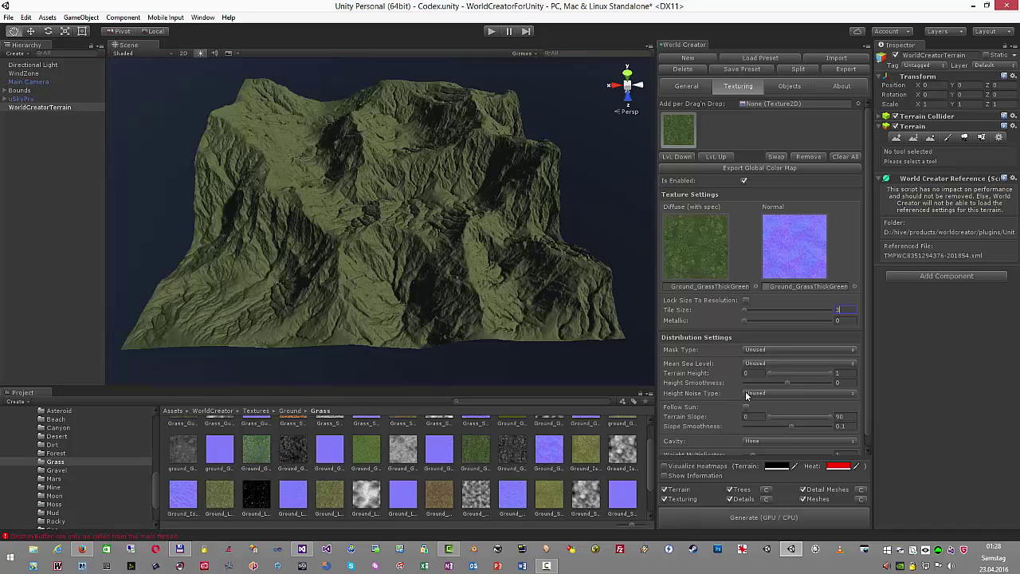
- Open the Rocky ground texture folder and add the rock_guiWallSmooth09 texture to the terrain's texturing
click(64, 521)
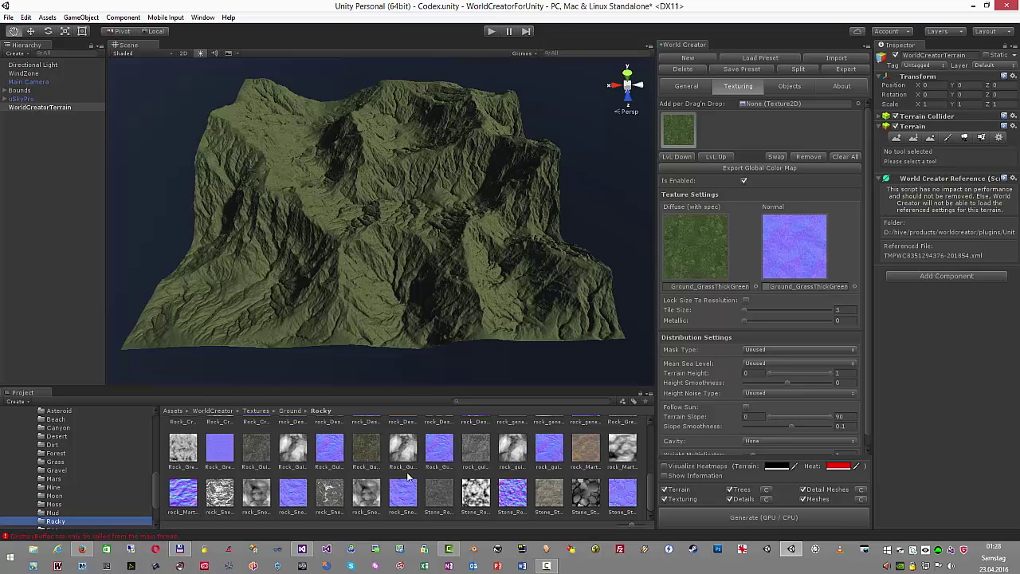
scroll(416, 451, up, 2)
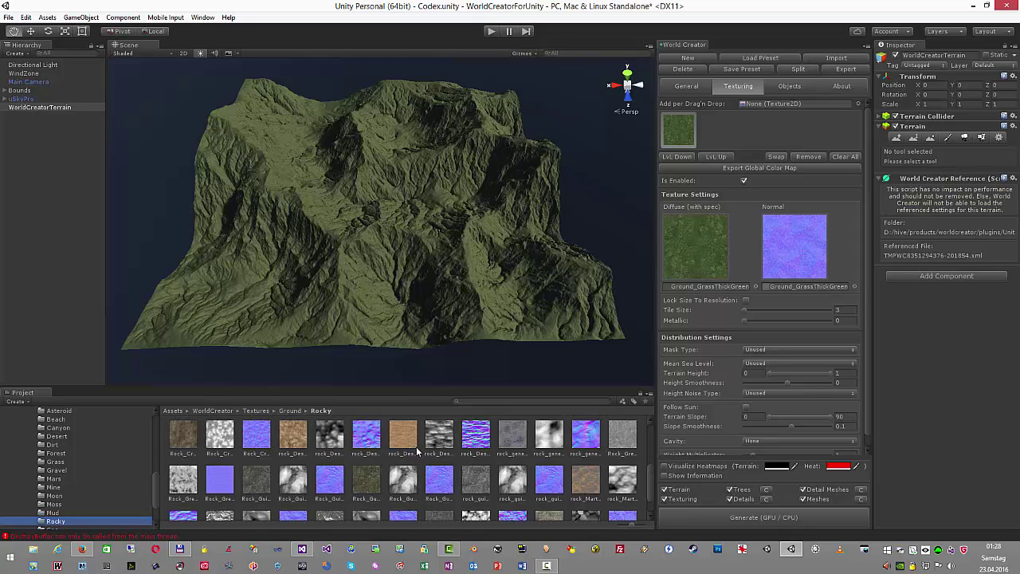
scroll(466, 462, down, 2)
drag(479, 455, 785, 107)
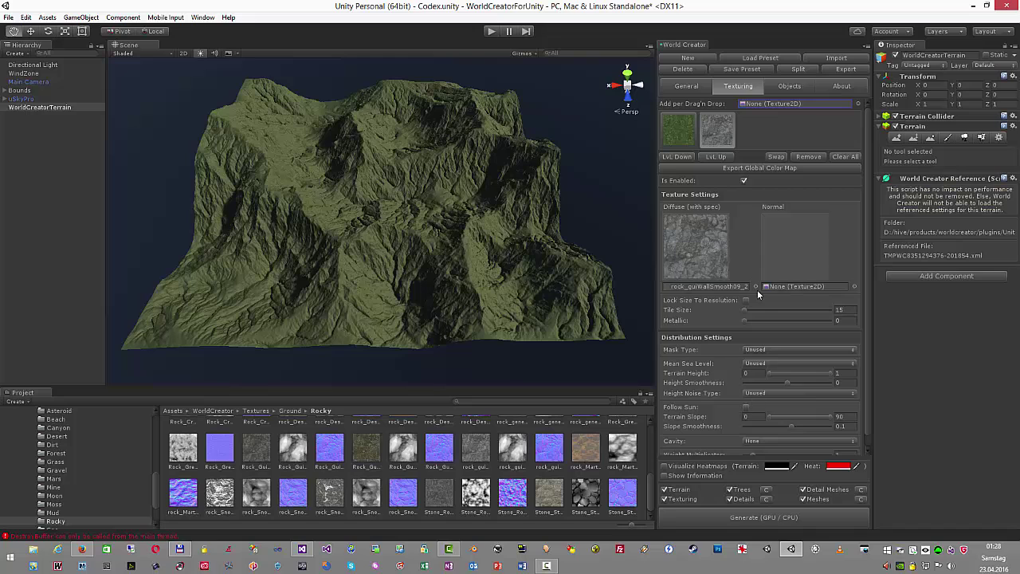
- Visualize the heatmaps, compare Convex and Concave cavity for the wall rock texture, and keep Concave
click(665, 465)
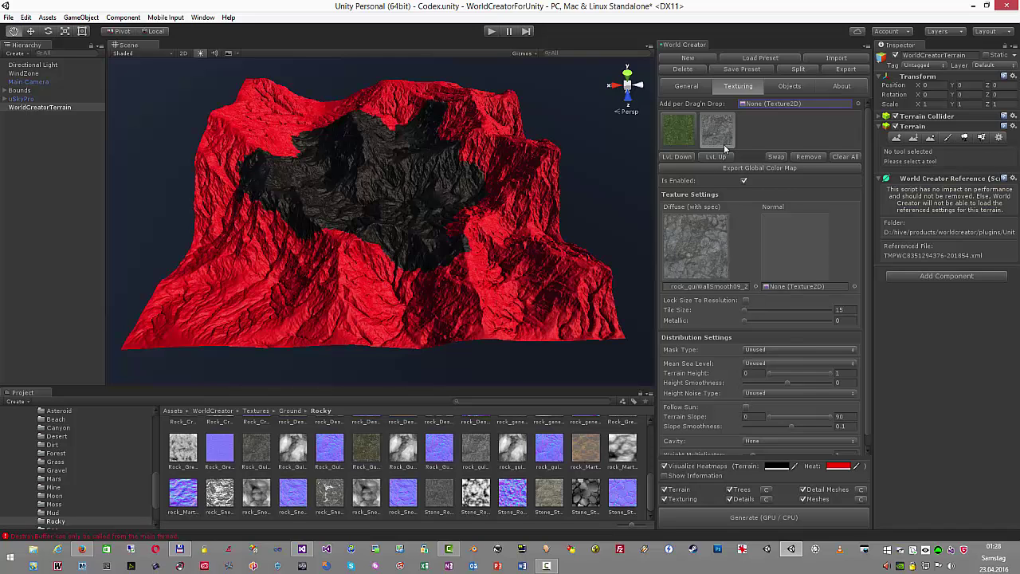
scroll(780, 316, down, 1)
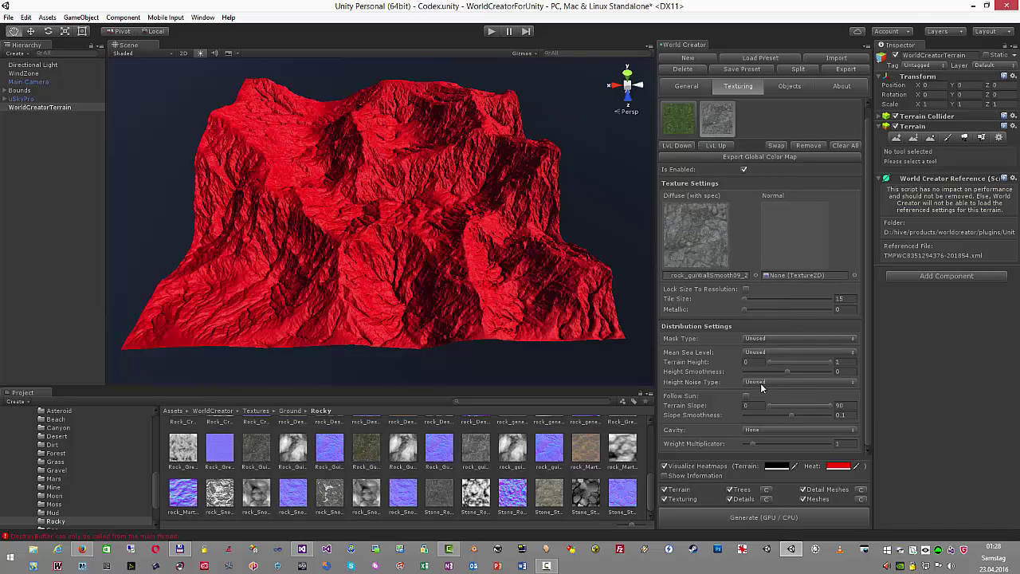
click(771, 430)
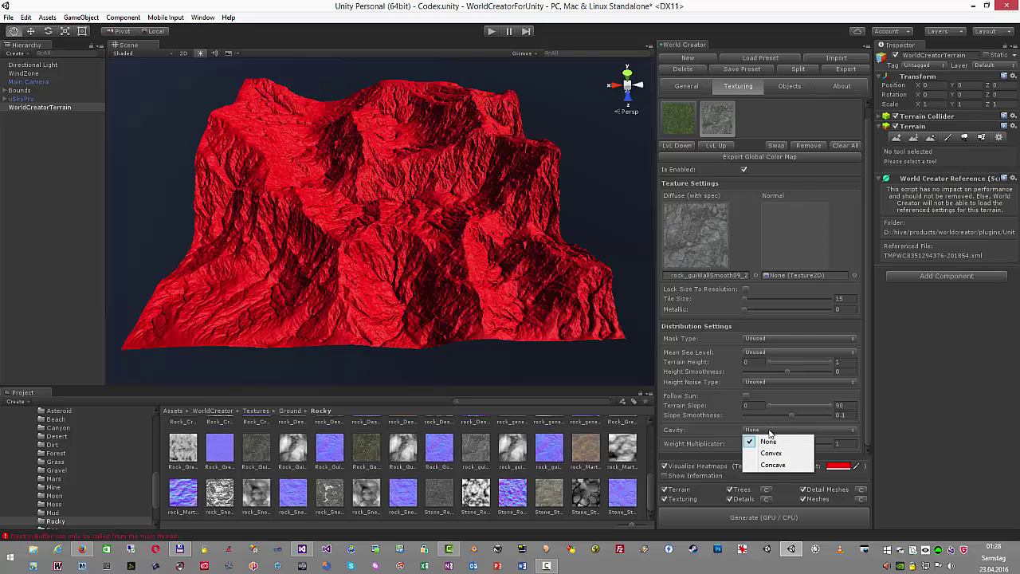
click(770, 452)
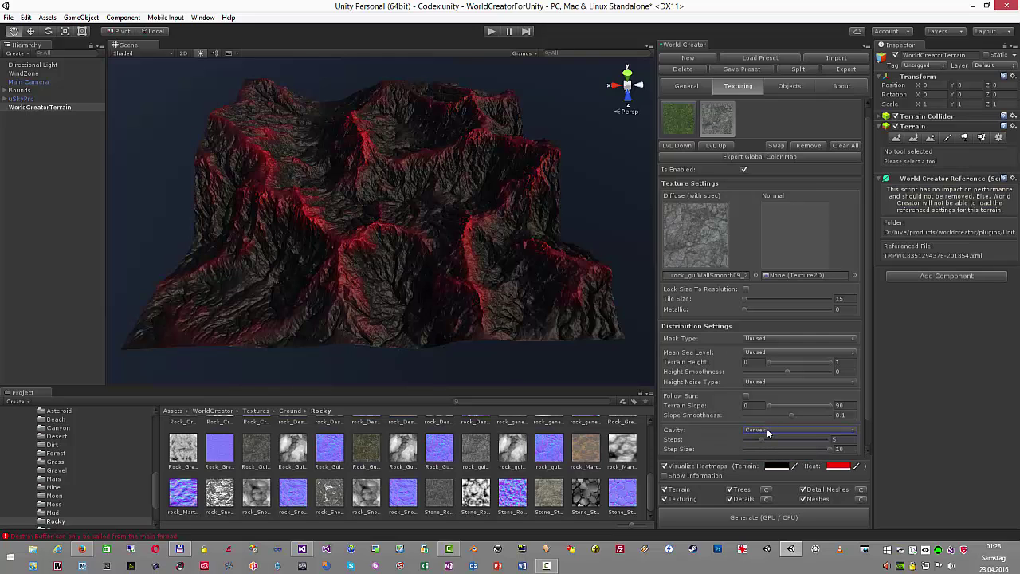
click(768, 433)
click(769, 463)
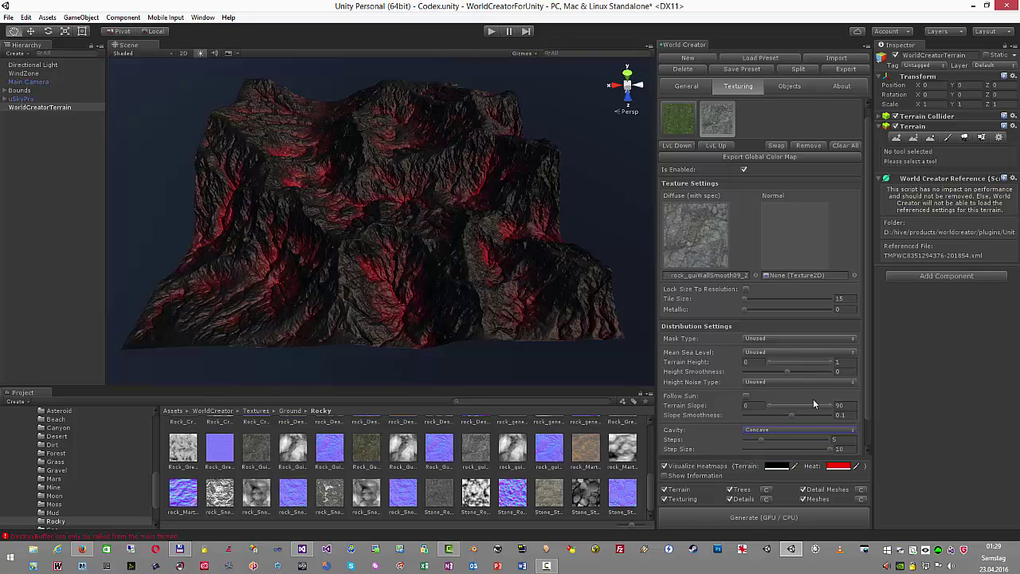
- Set the wall rock's cavity steps to 2, strength to about 3.67 and weight multiplier to about 1.5, and generate with heatmaps off
scroll(784, 421, down, 2)
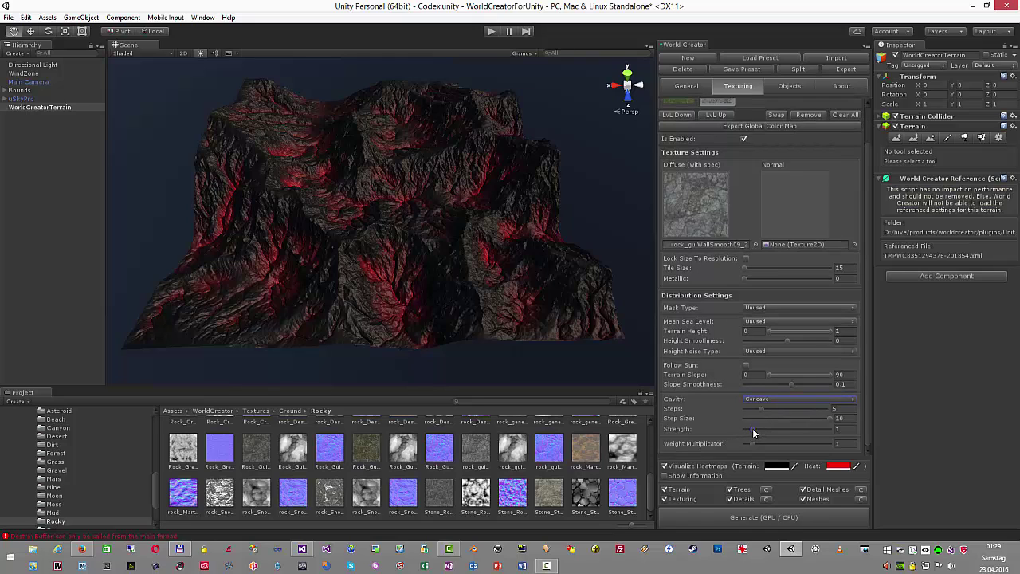
drag(753, 428, 776, 432)
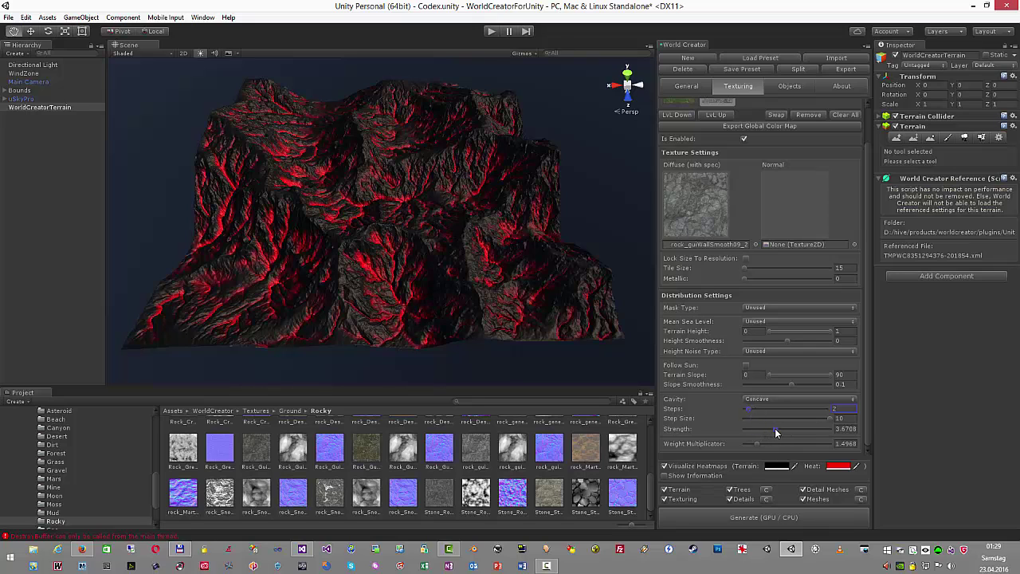
click(665, 466)
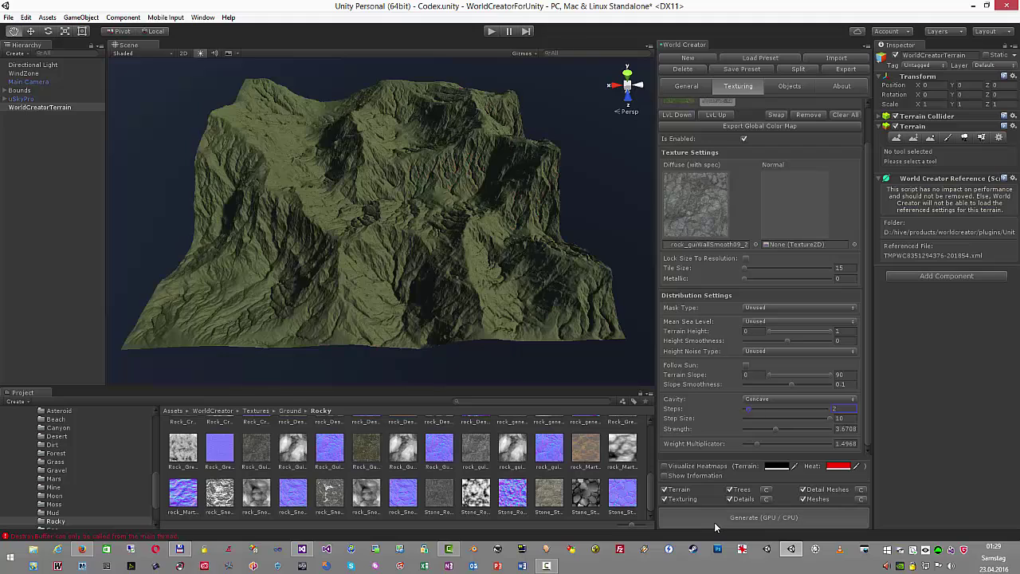
click(714, 525)
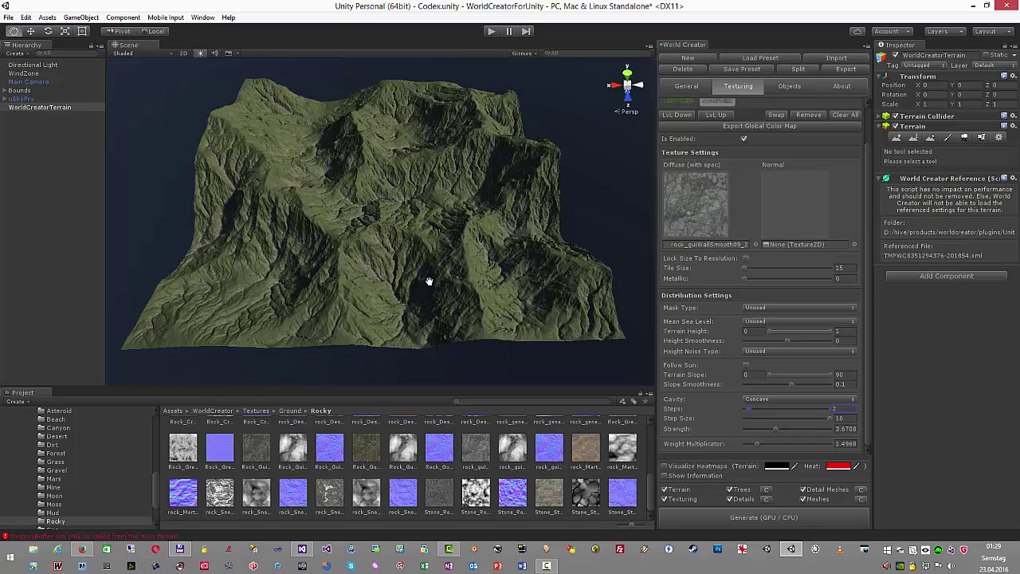
- Add the Rock_GuiMossyRock texture to the terrain's texturing and enable Follow Sun for it
alt+drag(419, 265, 424, 262)
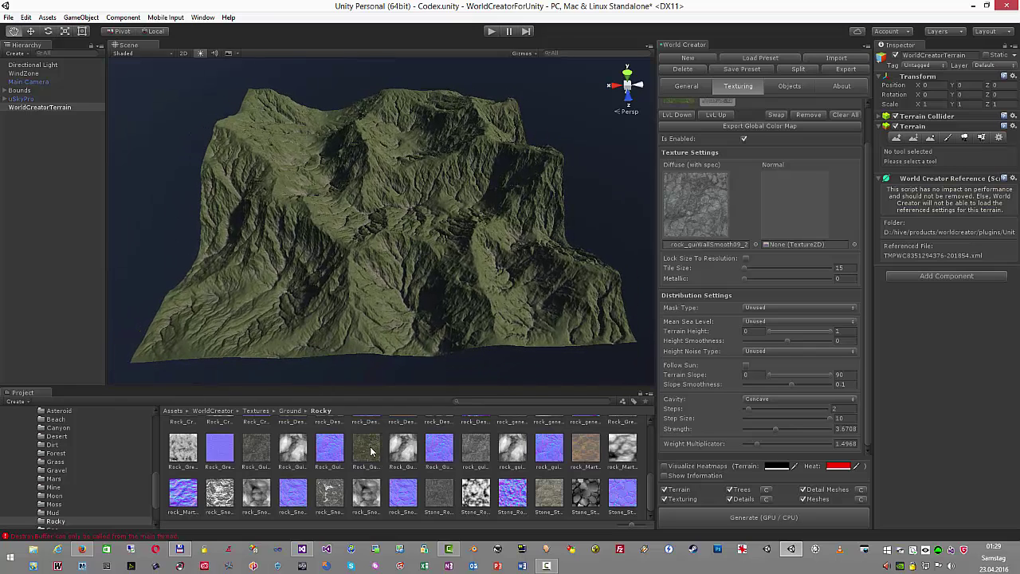
drag(372, 451, 772, 111)
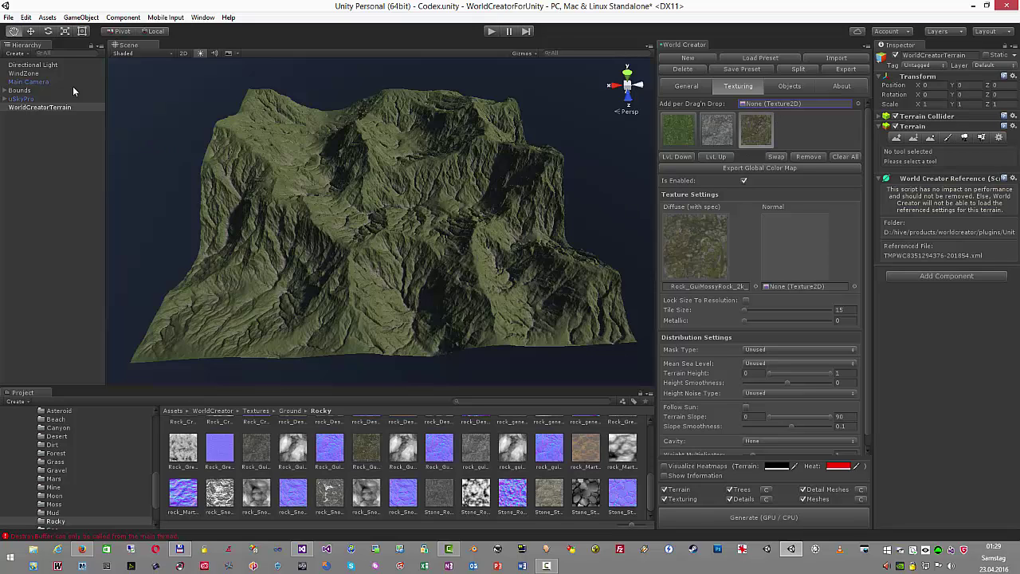
scroll(753, 361, down, 1)
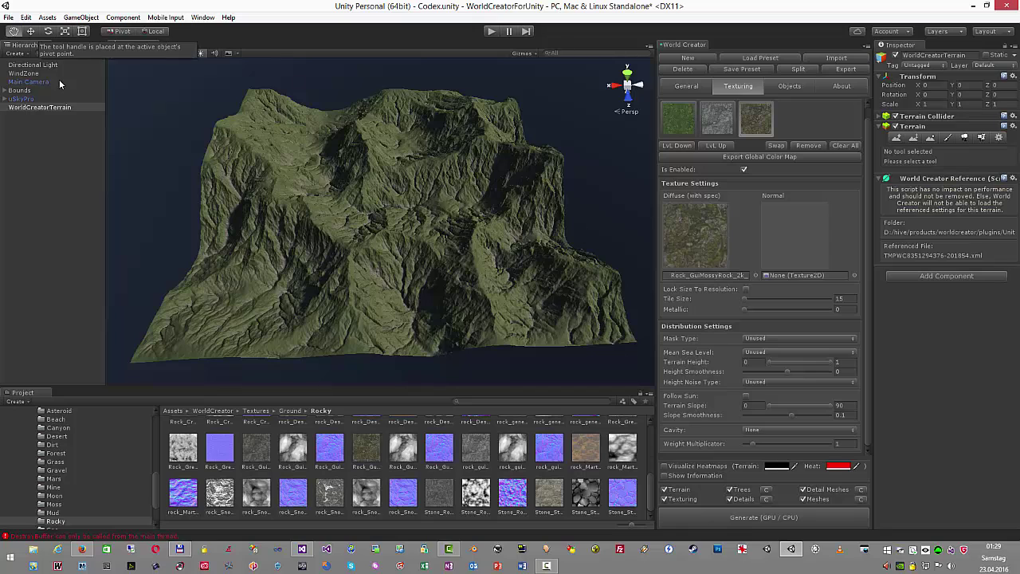
click(746, 399)
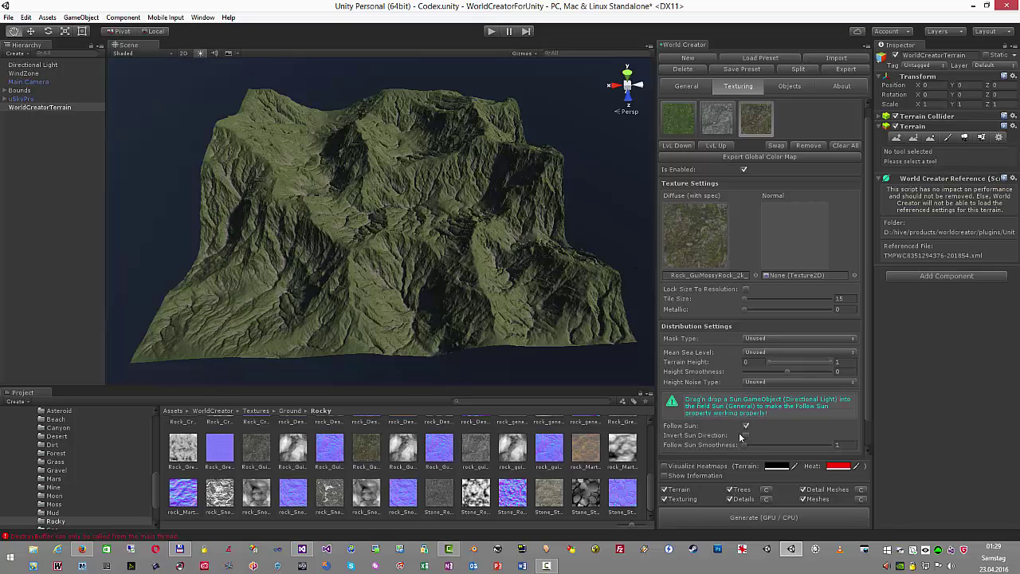
- Assign the scene's Directional Light as the Sun in the general terrain settings and return to the texturing settings
click(695, 88)
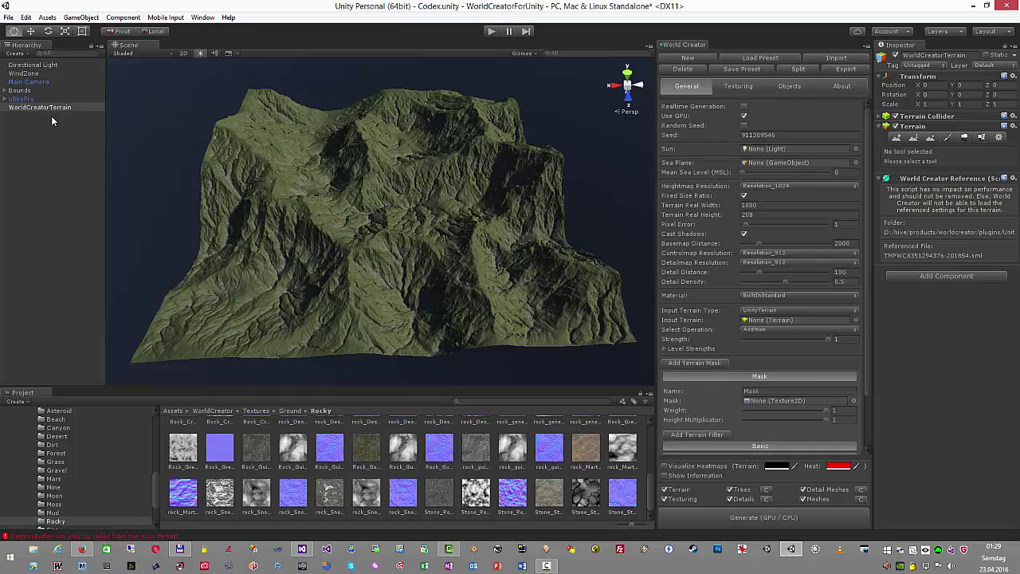
click(48, 67)
drag(48, 68, 791, 150)
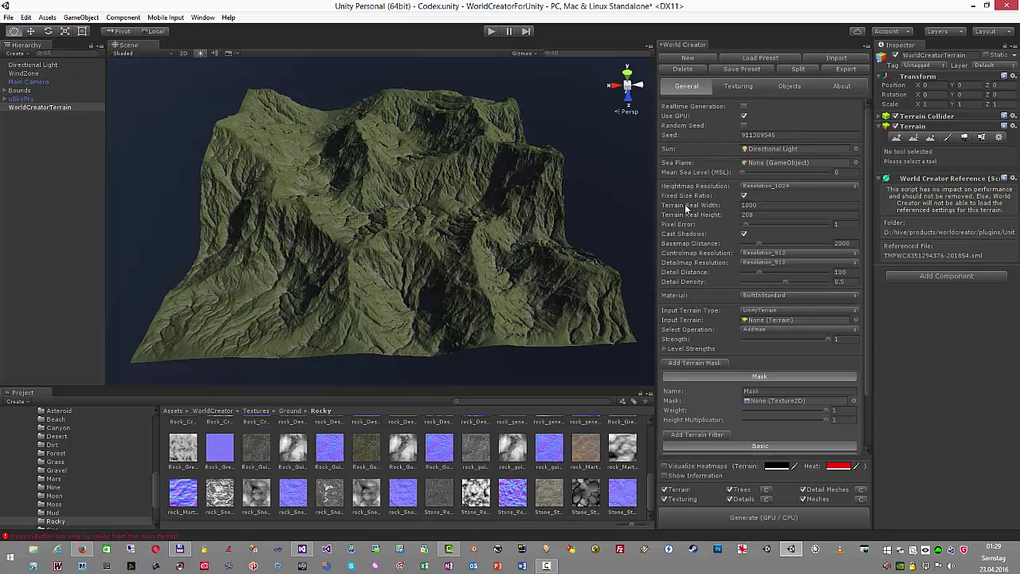
click(741, 87)
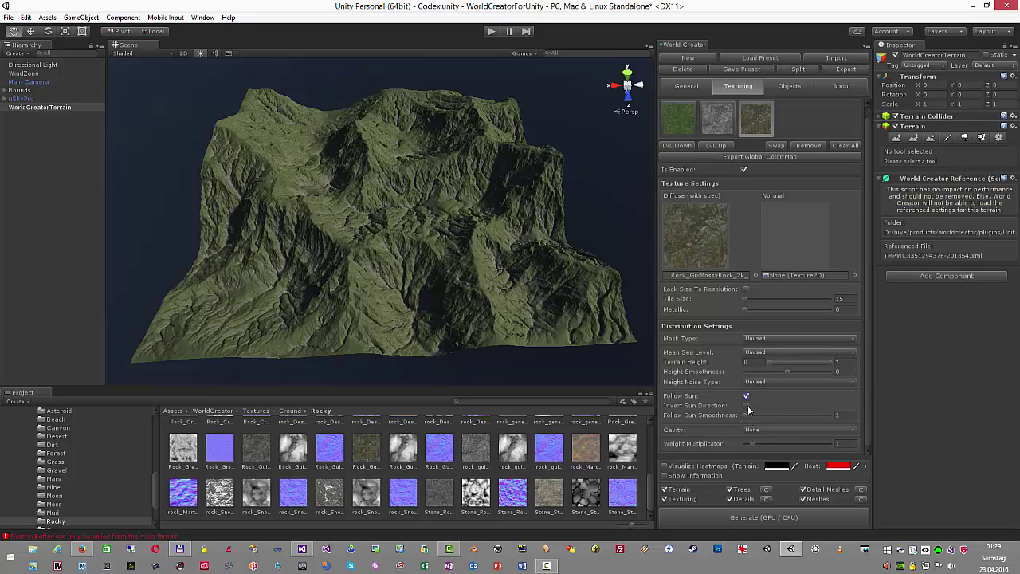
- Visualize the heatmaps, compare the cavity options for the mossy rock texture, and set its cavity to Convex
click(665, 466)
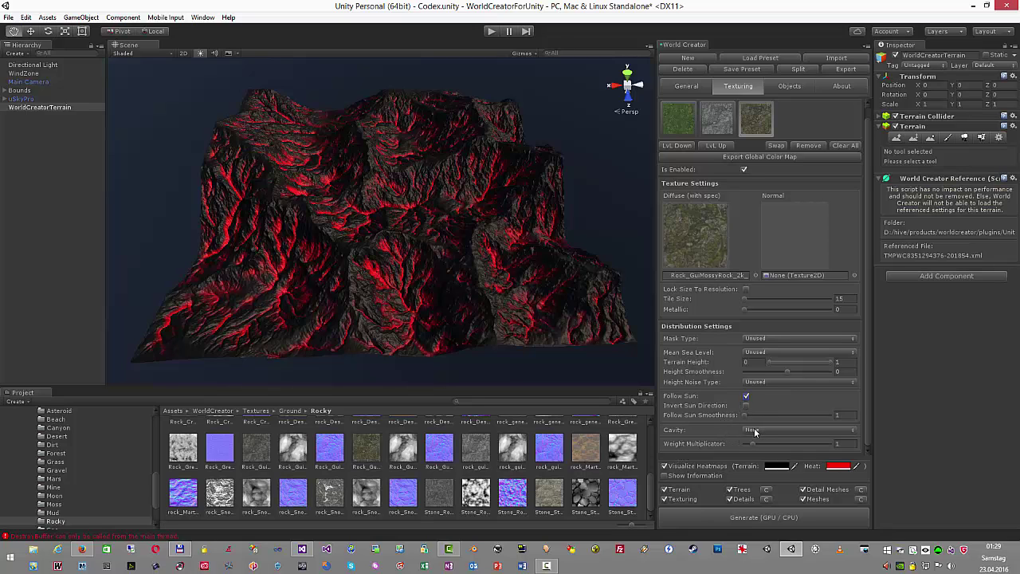
click(769, 383)
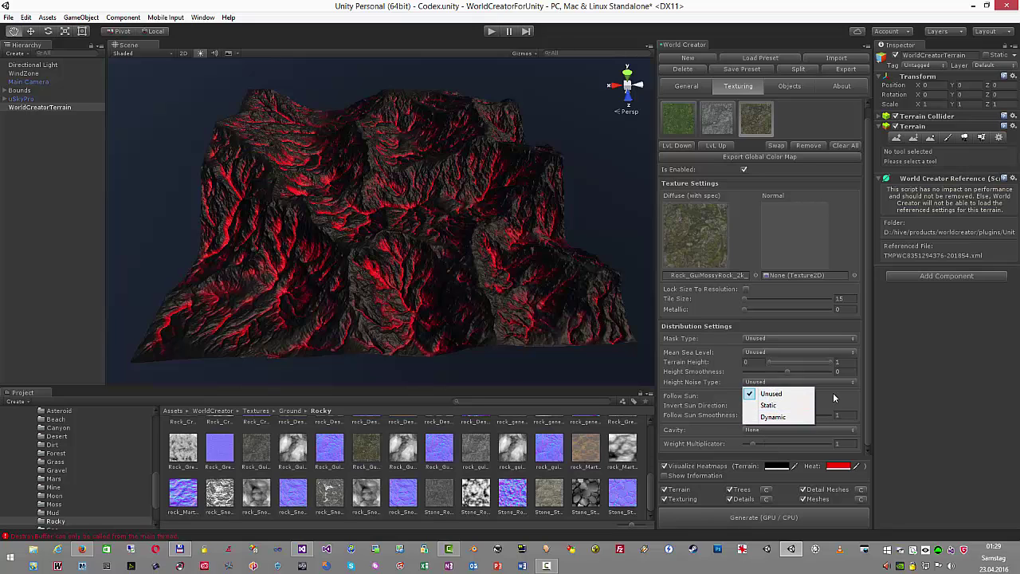
click(859, 429)
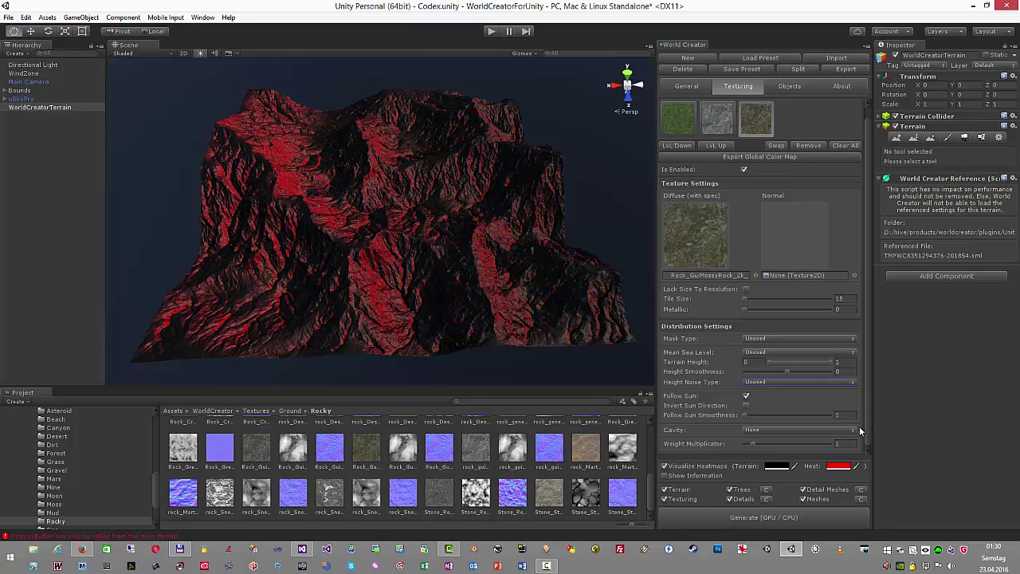
click(768, 429)
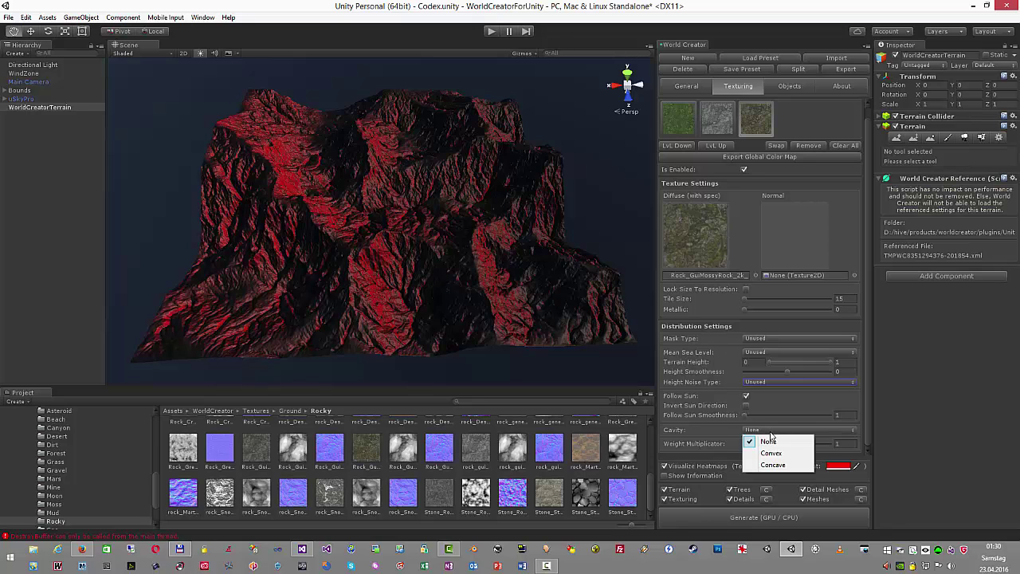
click(771, 454)
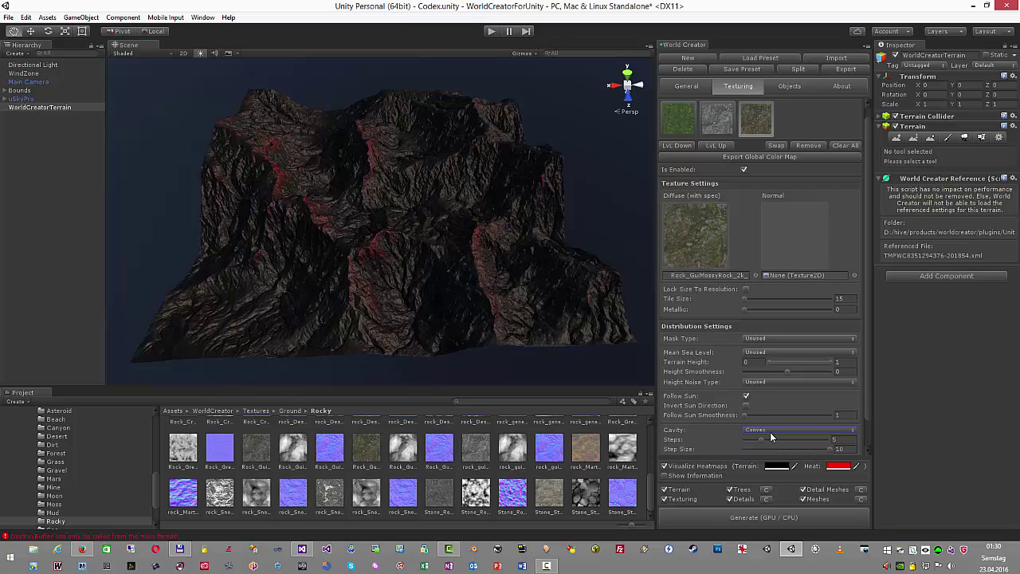
click(770, 431)
click(775, 465)
click(775, 430)
click(773, 453)
- Set the mossy rock's cavity strength to about 4.6 and enable Invert Sun Direction
scroll(800, 391, down, 1)
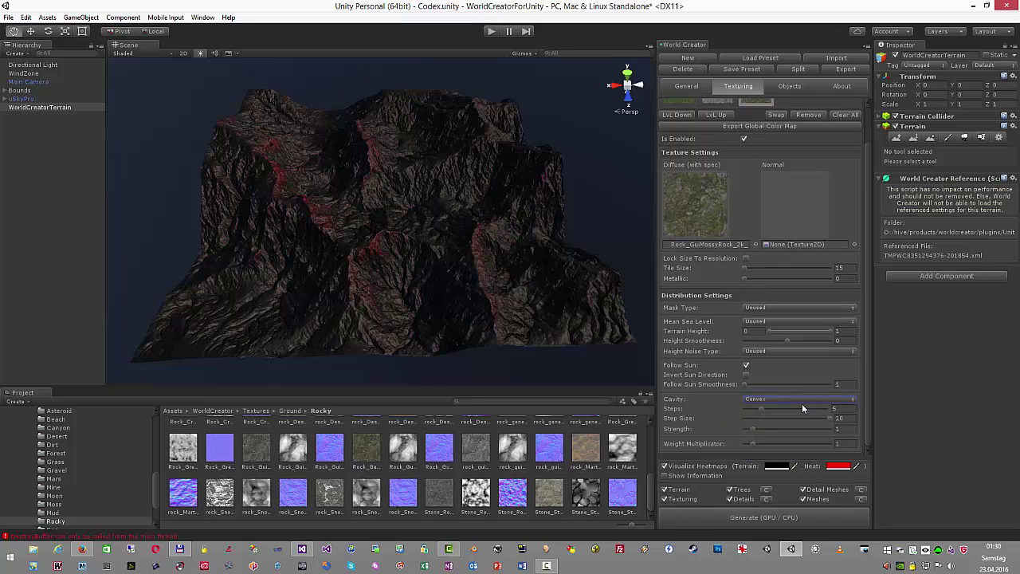
drag(754, 430, 784, 427)
click(745, 374)
- Hide the heatmaps and generate the terrain with the mossy rock texture
click(665, 466)
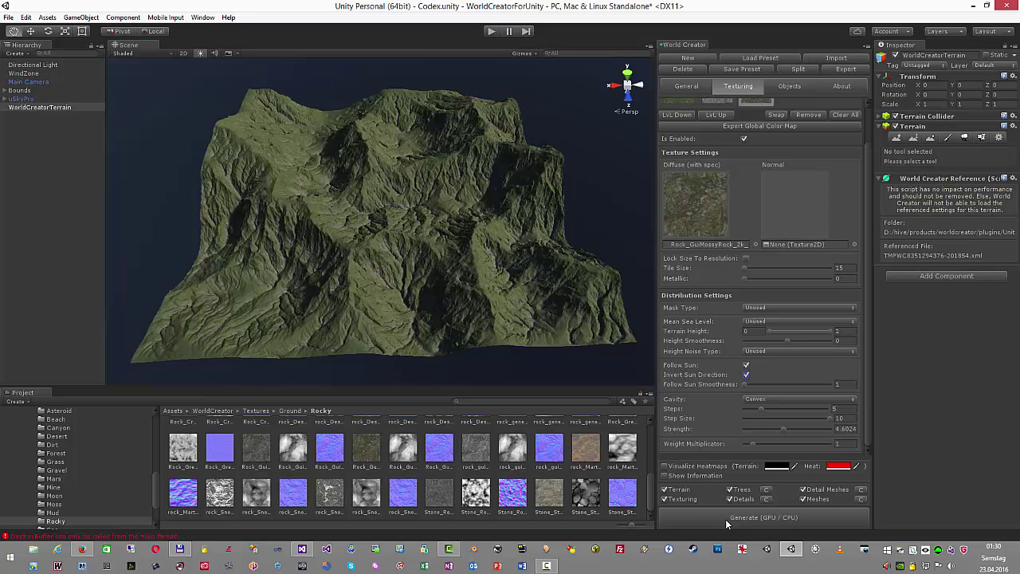
click(726, 520)
alt+drag(519, 330, 591, 323)
- Set the mossy rock's tile size to 3 and open the wall rock texture's tile size for editing
click(849, 270)
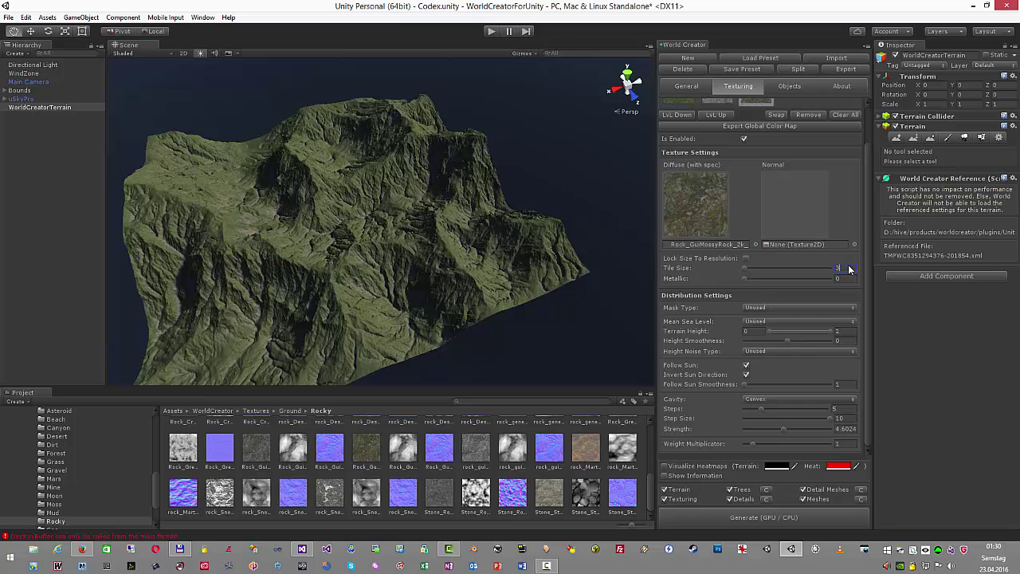
scroll(847, 265, up, 2)
click(717, 129)
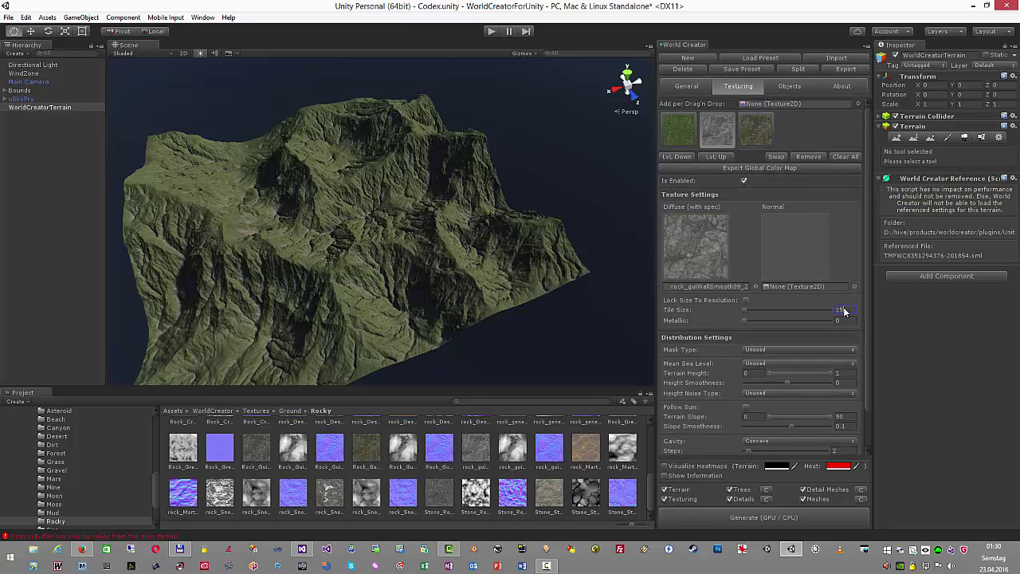
- Raise the mossy rock texture's weight multiplier to about 3.17, generate the terrain, and inspect it
click(757, 137)
scroll(793, 295, down, 1)
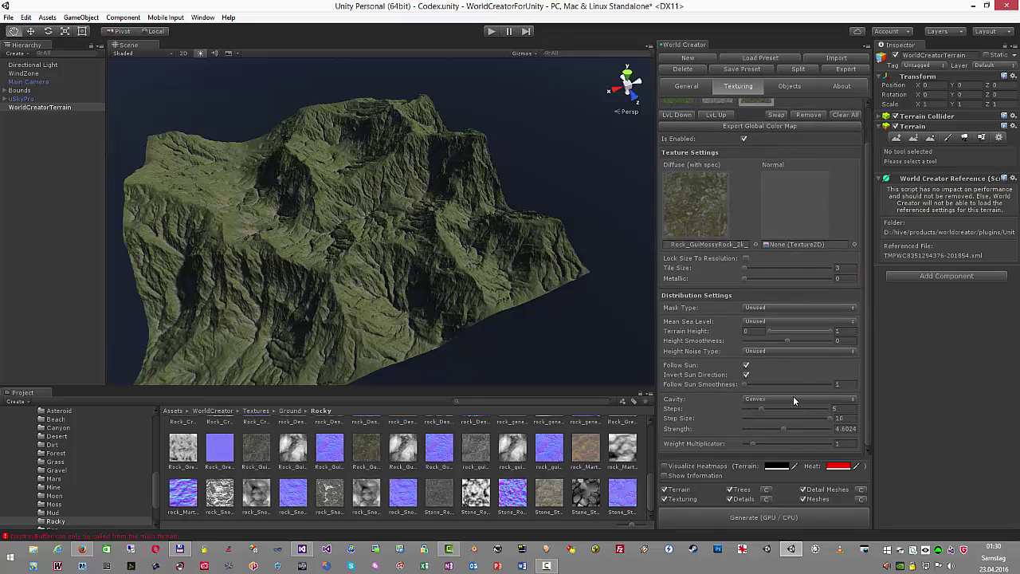
drag(754, 443, 772, 443)
click(766, 519)
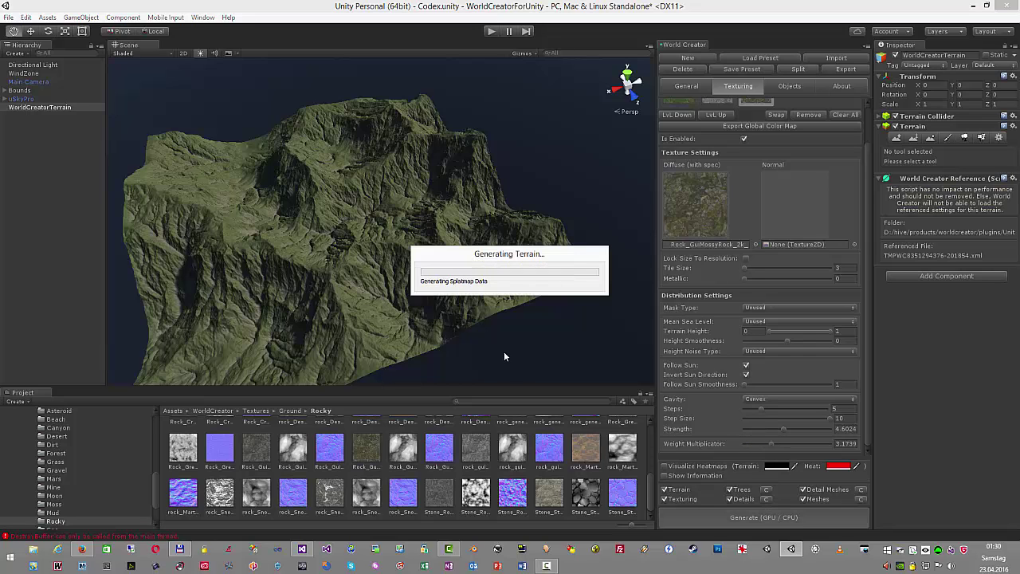
mouse_move(464, 278)
alt+mouse_down()
mouse_move(428, 278)
mouse_move(486, 276)
mouse_move(477, 277)
alt+mouse_up()
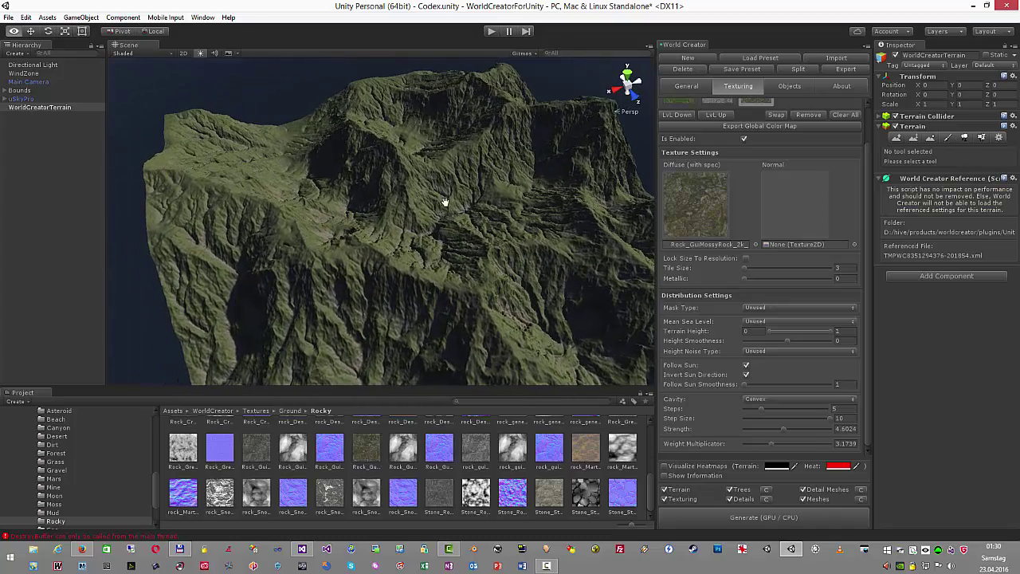
alt+drag(444, 201, 296, 155)
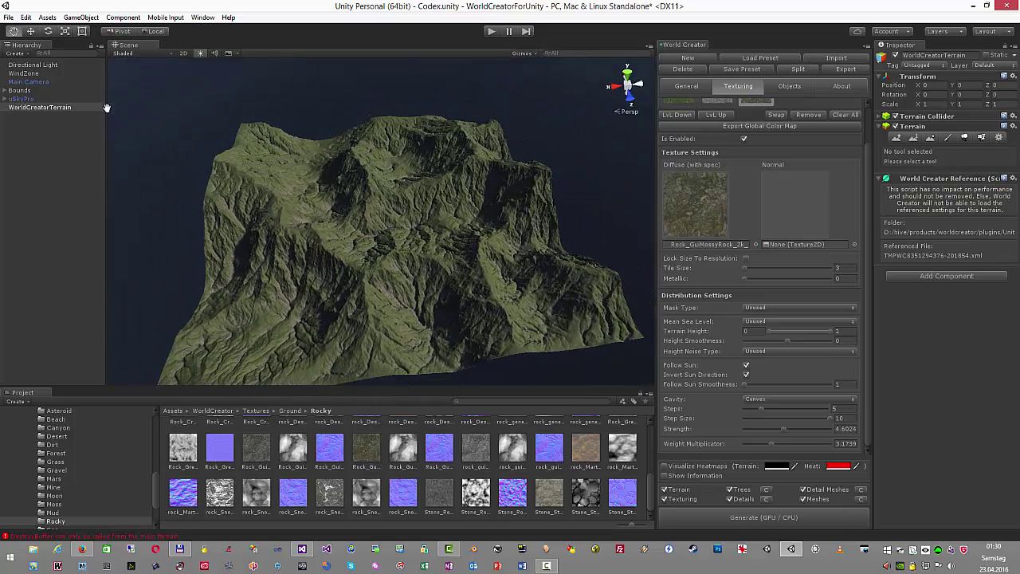
- Set the uSkyPro timeline to about 16.3 and reselect WorldCreatorTerrain
click(38, 97)
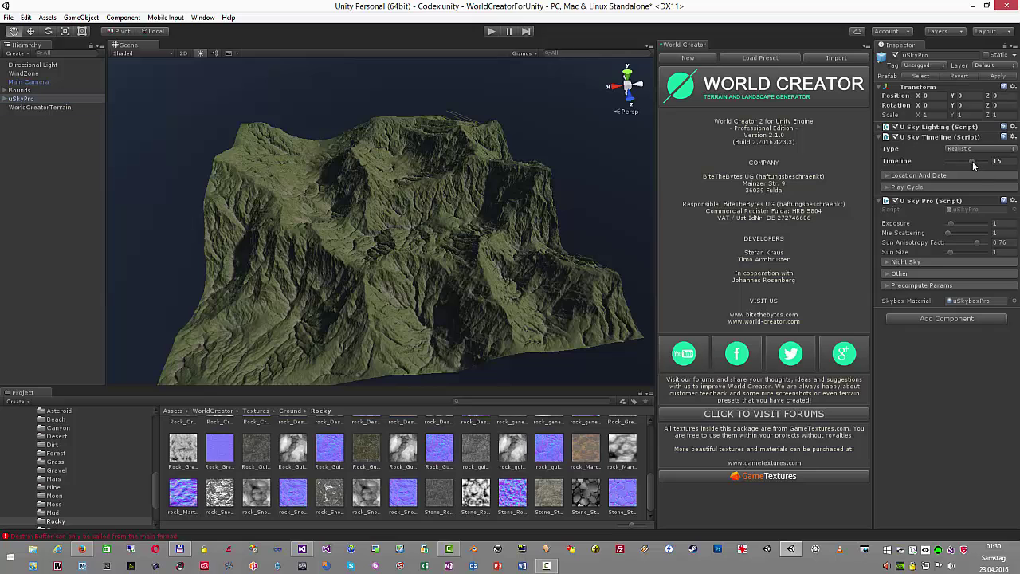
drag(972, 161, 975, 164)
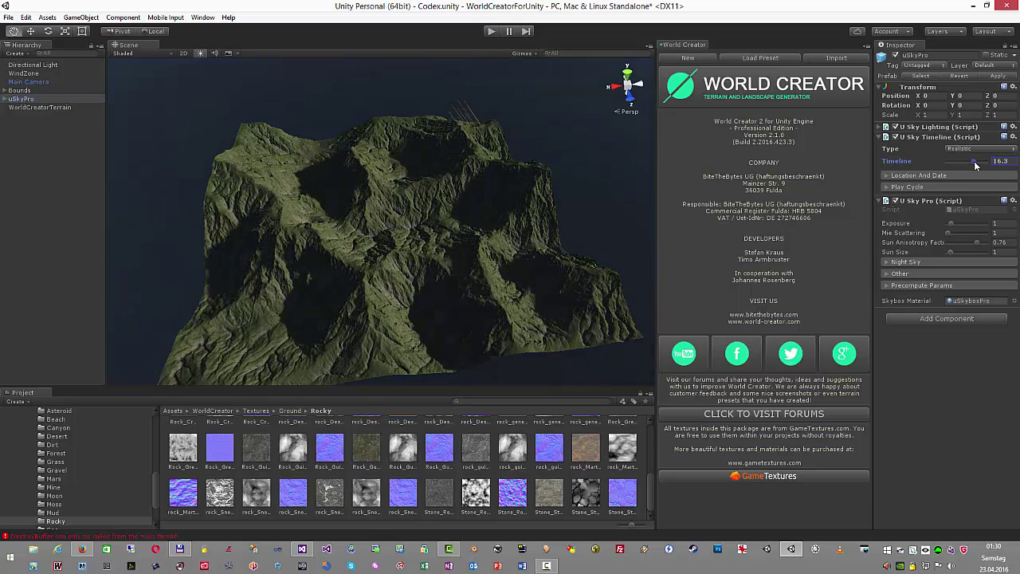
click(80, 106)
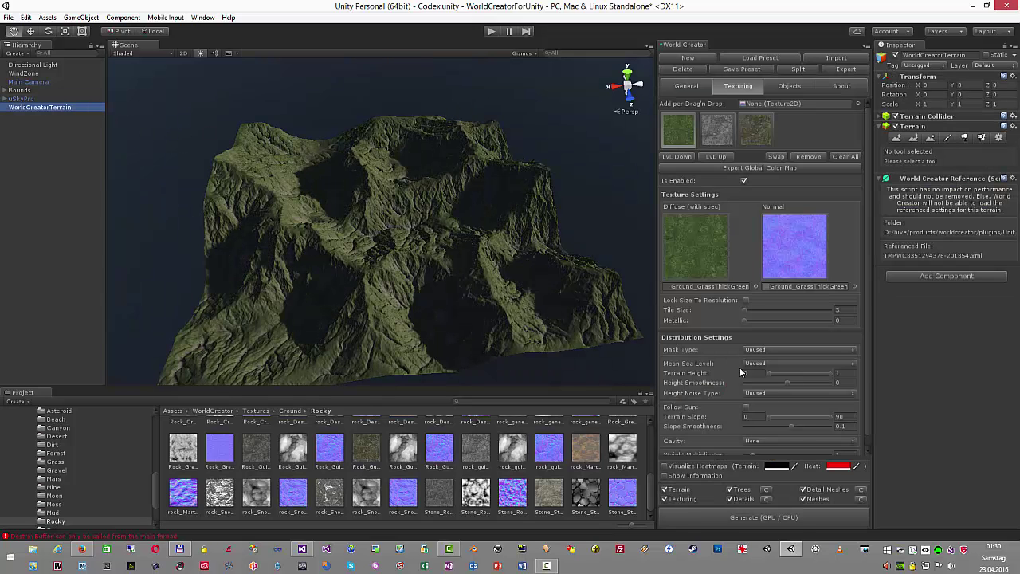
- Generate the terrain and inspect its sunlit and shaded slopes up close
click(789, 518)
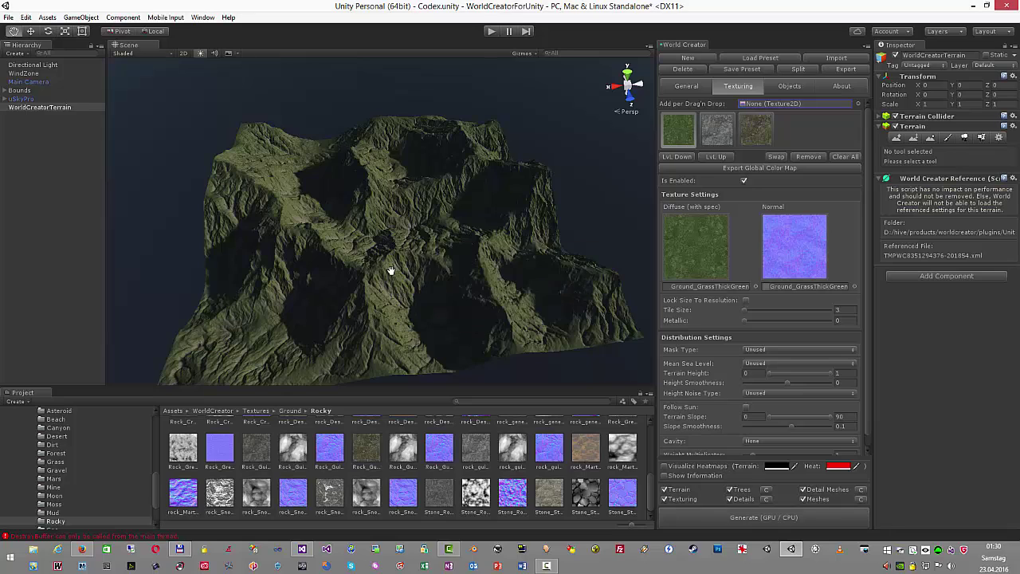
alt+drag(391, 271, 479, 273)
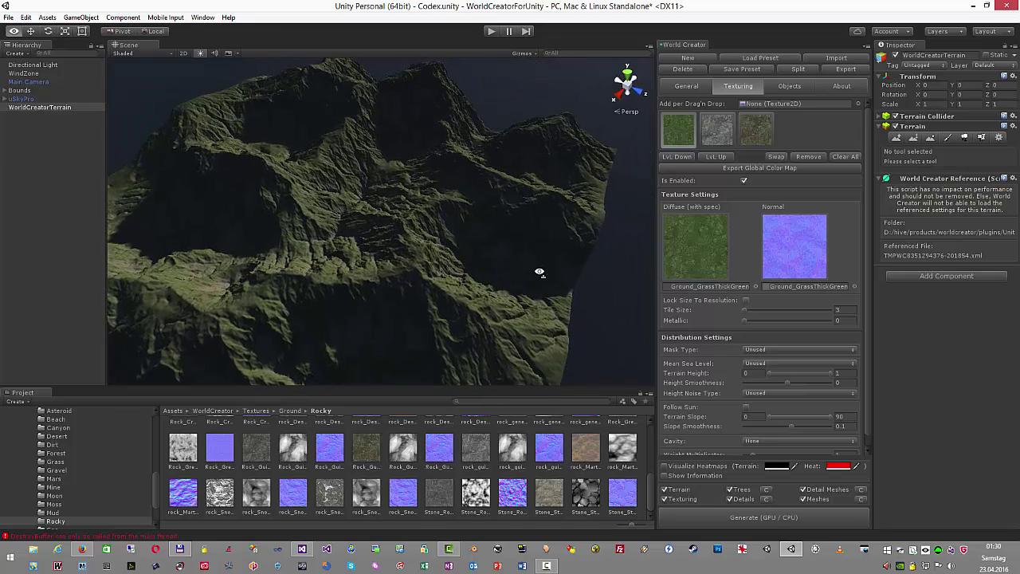
- Set the uSkyPro timeline to about 15.7 and regenerate WorldCreatorTerrain
click(44, 99)
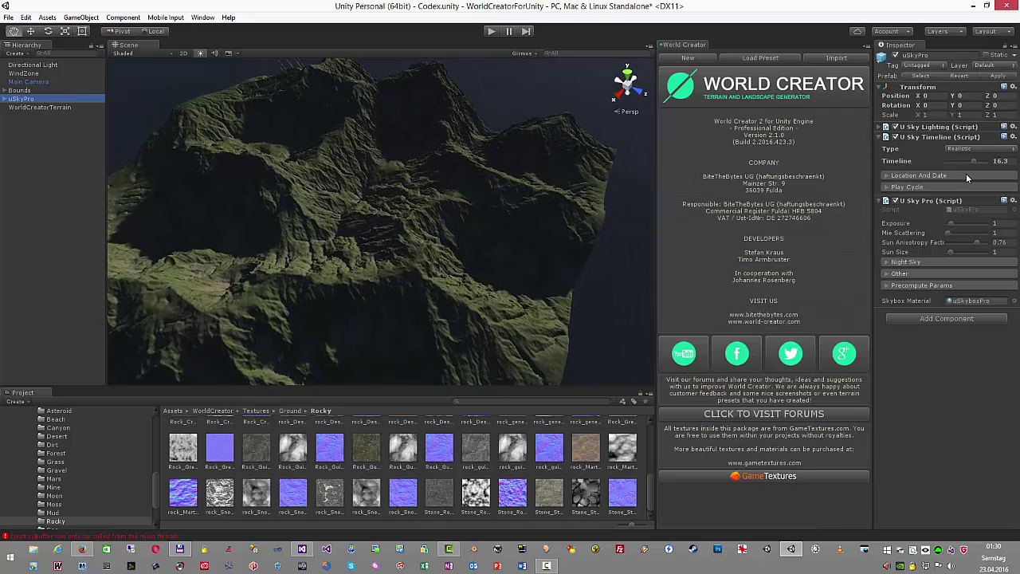
drag(974, 161, 968, 161)
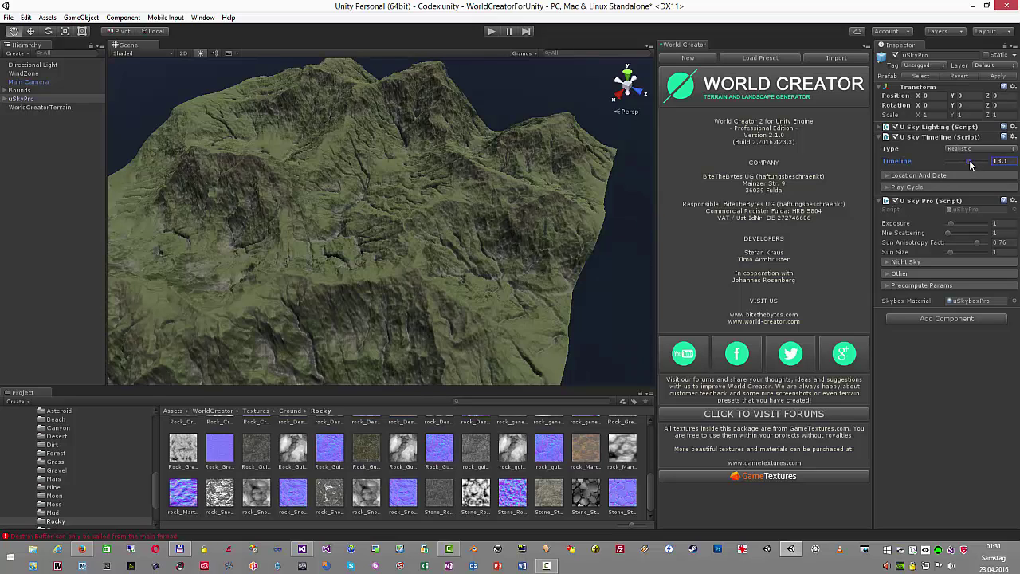
drag(970, 163, 973, 163)
alt+drag(616, 189, 410, 200)
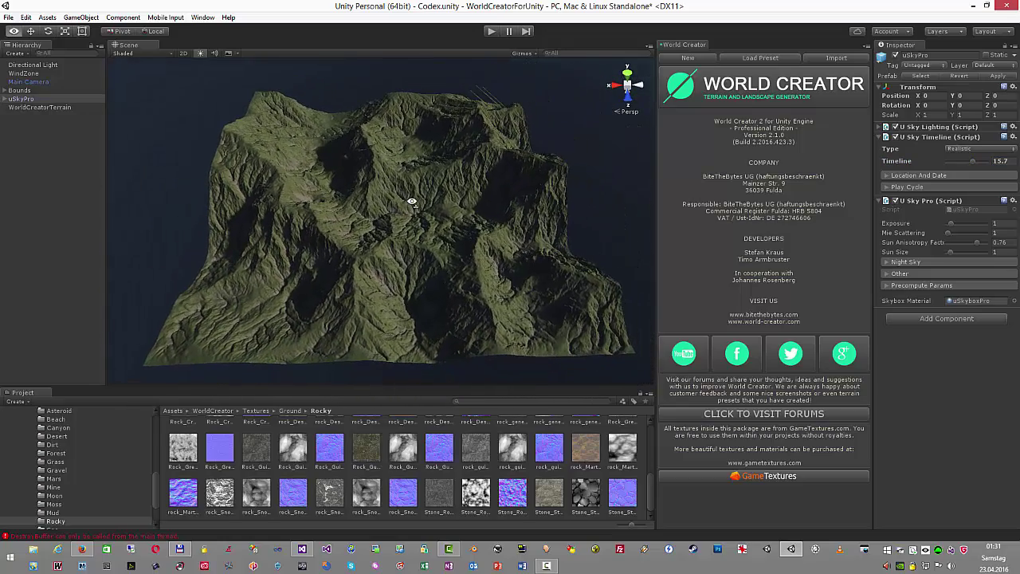
click(64, 107)
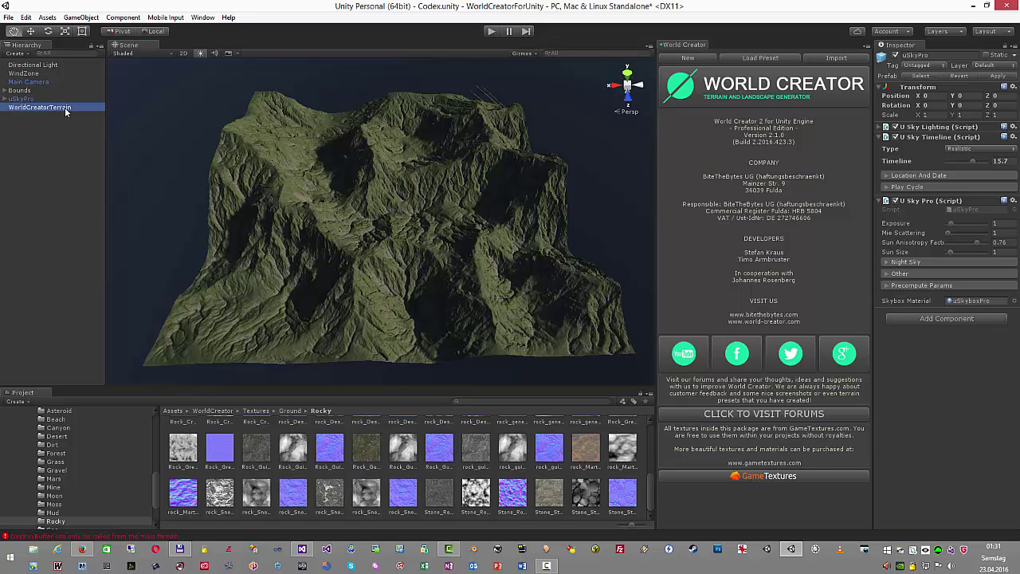
click(730, 519)
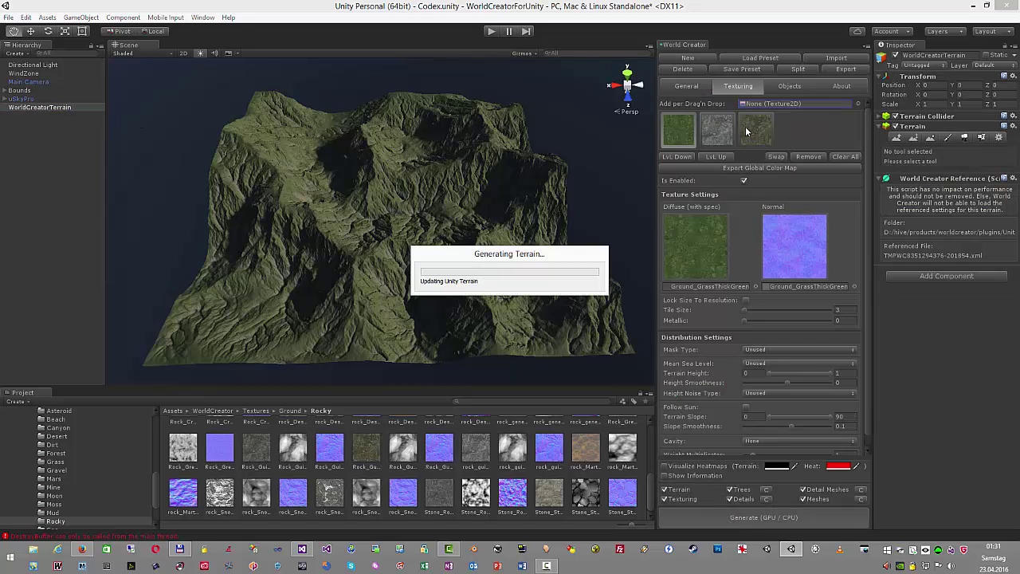
- Add the Ground_MountainTerrain texture from the Grass folder as a layer and turn on the heatmaps
click(57, 461)
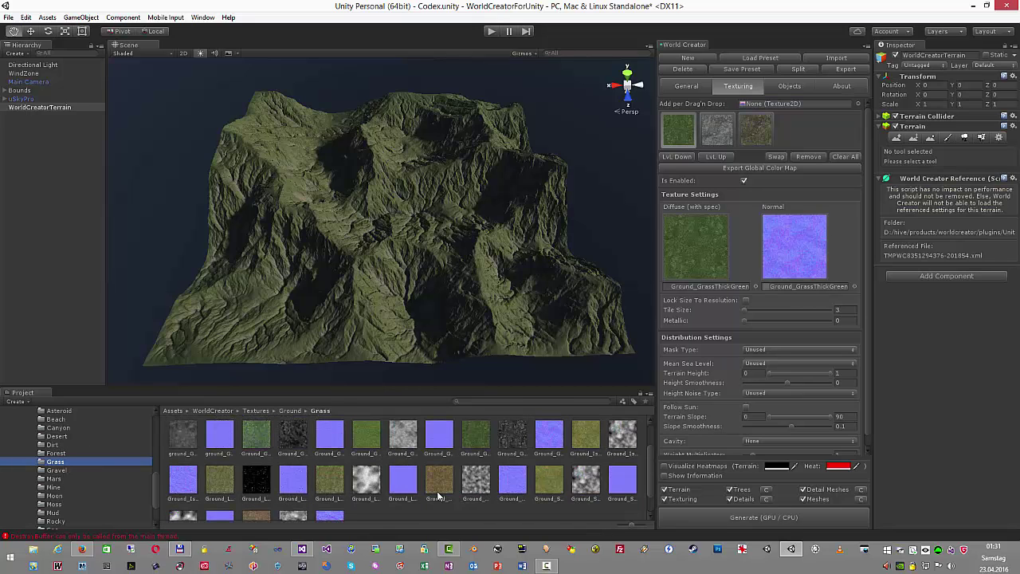
drag(437, 490, 789, 115)
click(766, 430)
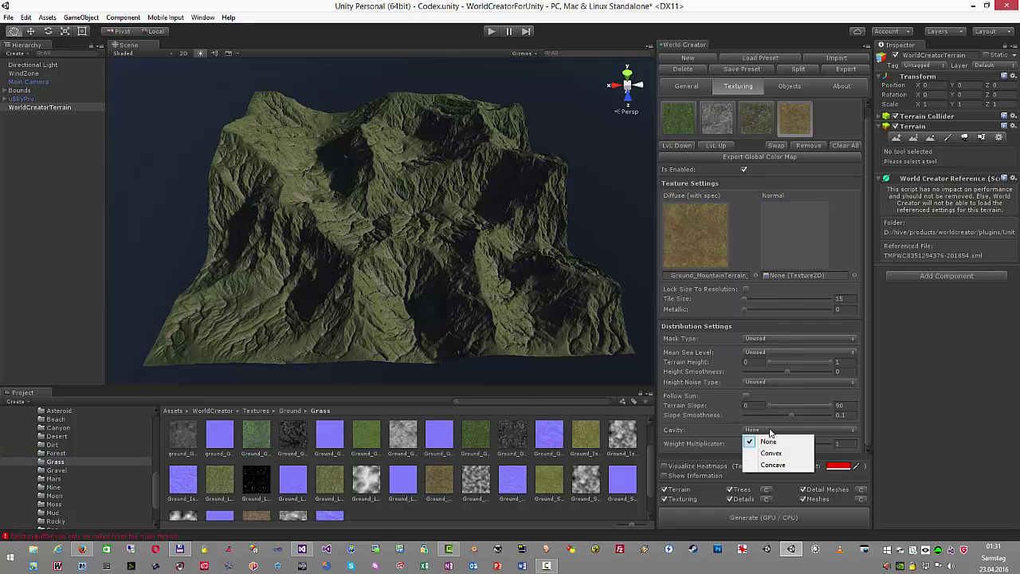
- Preview concave cavity on the Ground_MountainTerrain layer and set its cavity to Convex
click(753, 430)
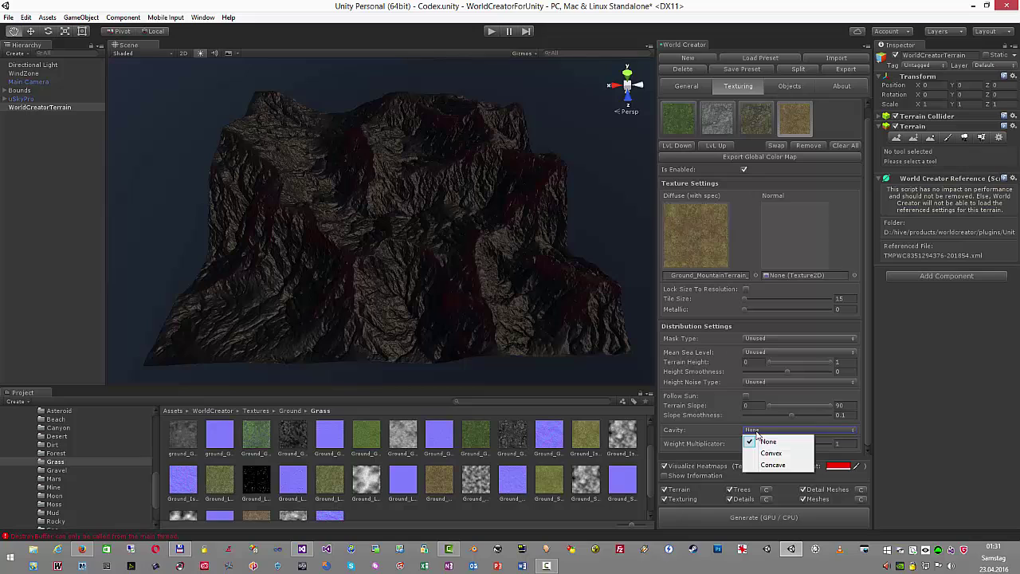
click(768, 467)
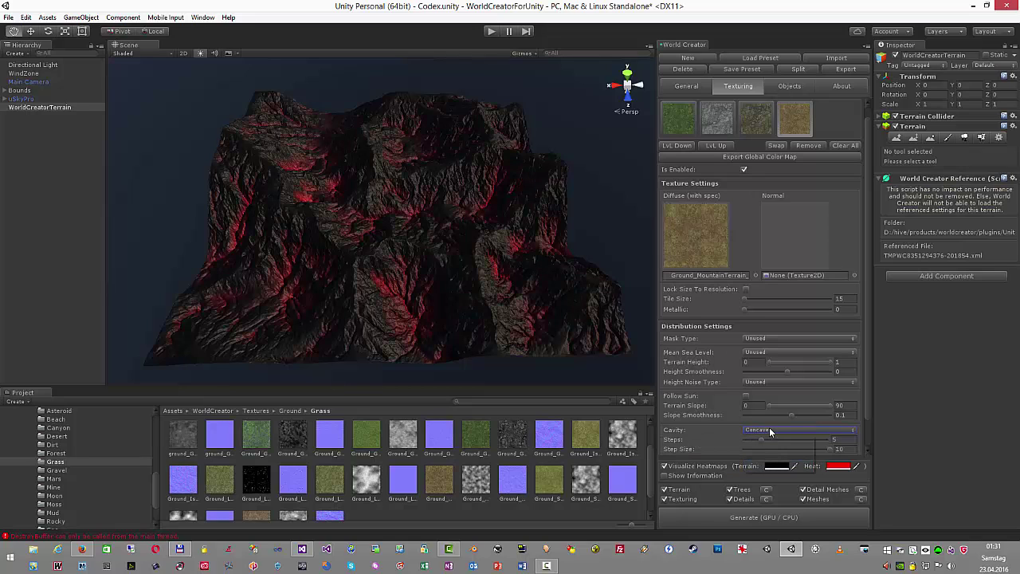
click(769, 429)
click(765, 451)
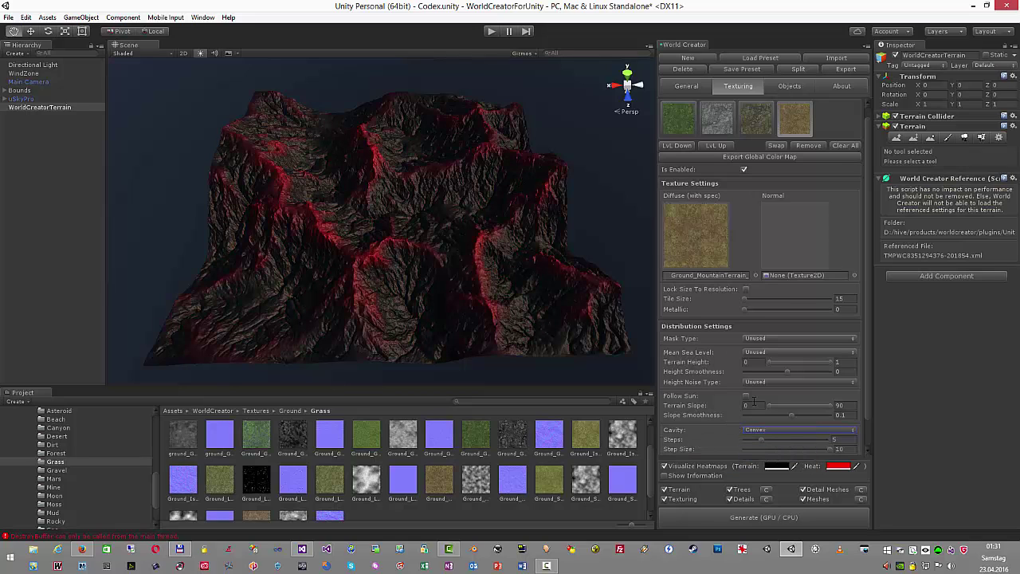
- Limit the Ground_MountainTerrain layer to a maximum terrain height of about 0.2612, with the maximum terrain slope at 90
scroll(794, 358, down, 2)
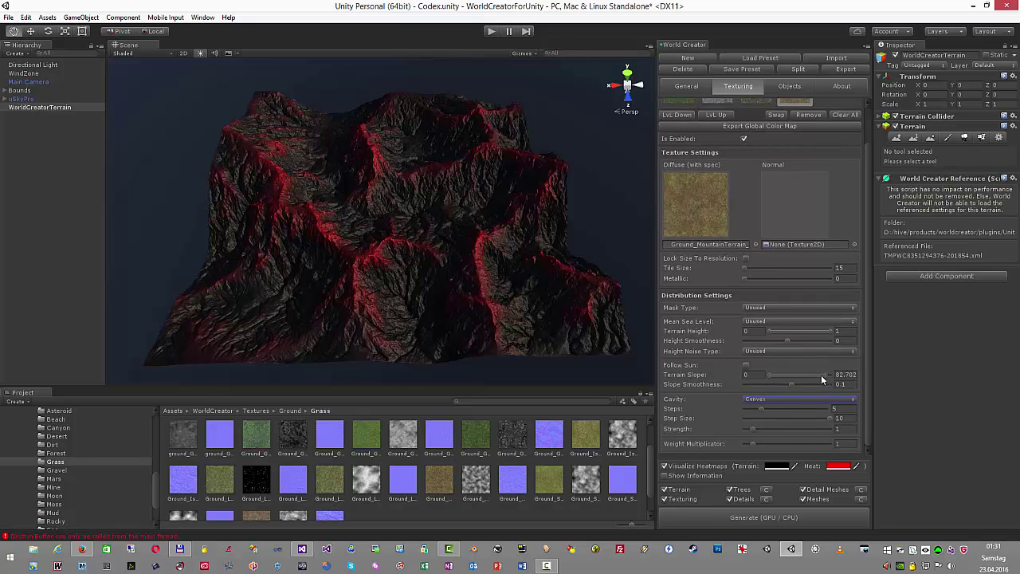
drag(785, 374, 833, 374)
drag(833, 331, 787, 330)
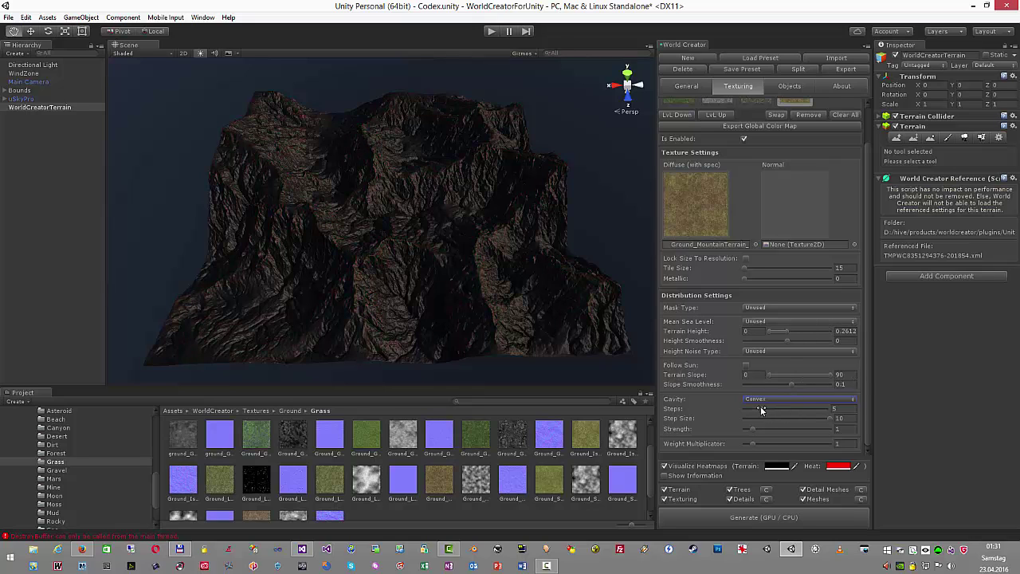
- Set the layer's cavity steps to 2 and strength to about 6.59, and generate the terrain with heatmaps hidden
drag(752, 428, 778, 408)
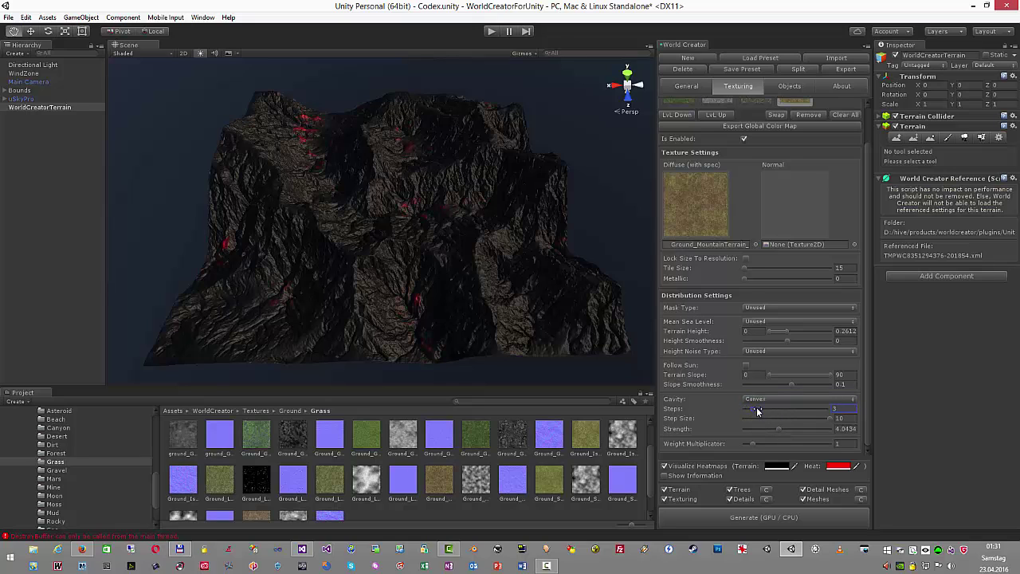
drag(825, 416, 801, 435)
click(666, 467)
click(694, 516)
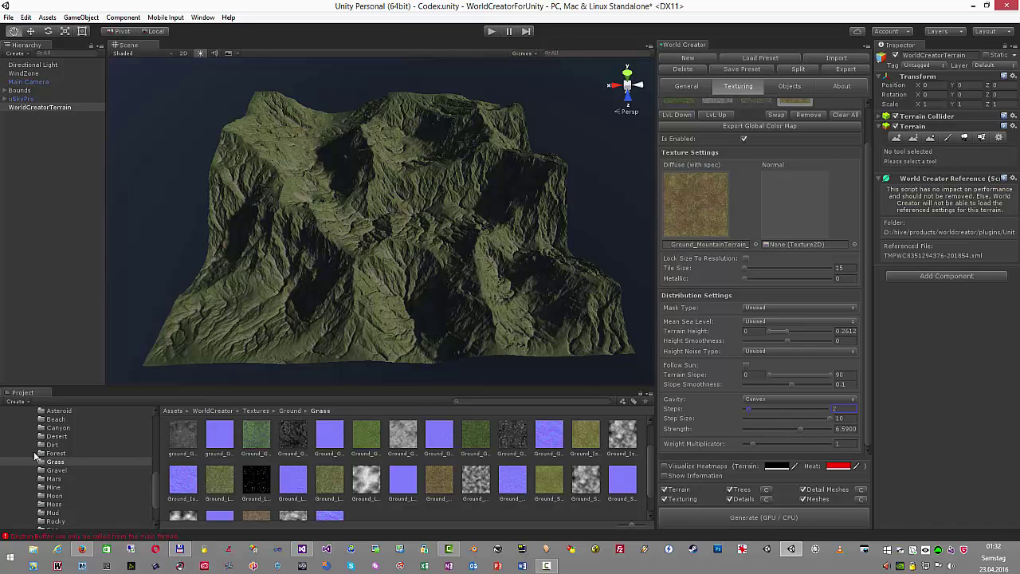
- Add the Ground_WindSweptSnow diffuse texture from the Snow folder as a new layer
scroll(117, 479, down, 3)
click(58, 488)
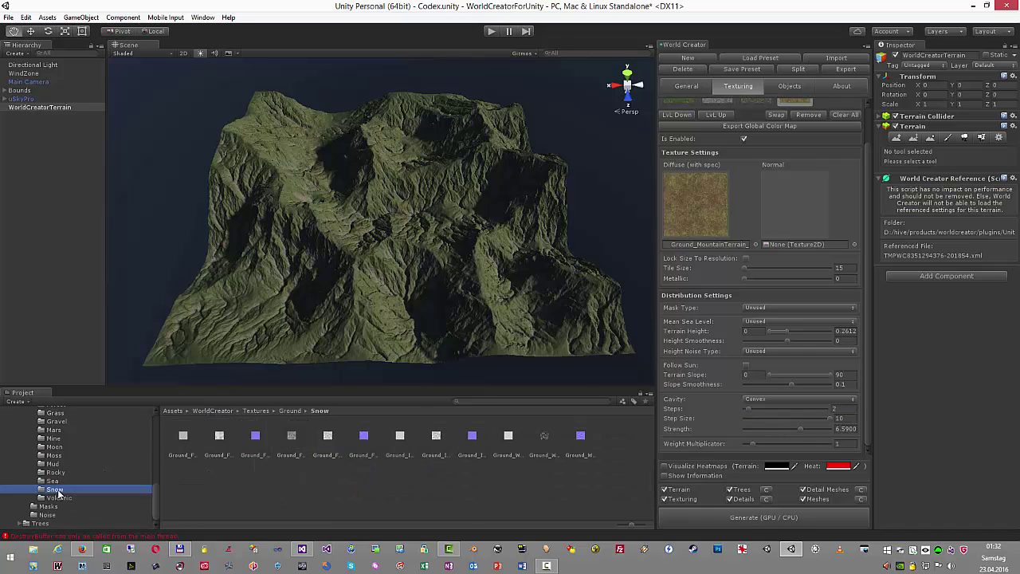
scroll(753, 273, up, 2)
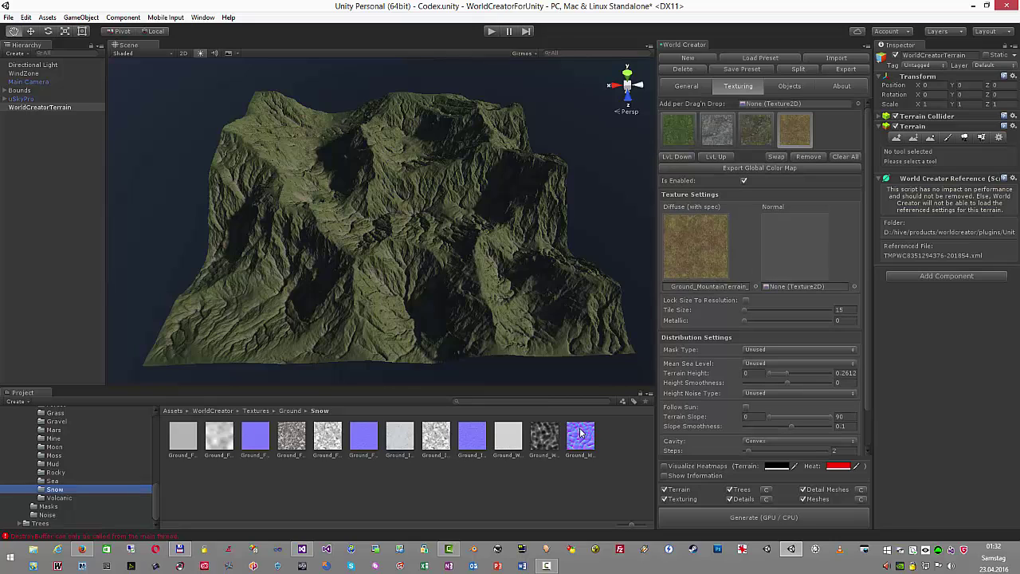
drag(508, 436, 789, 102)
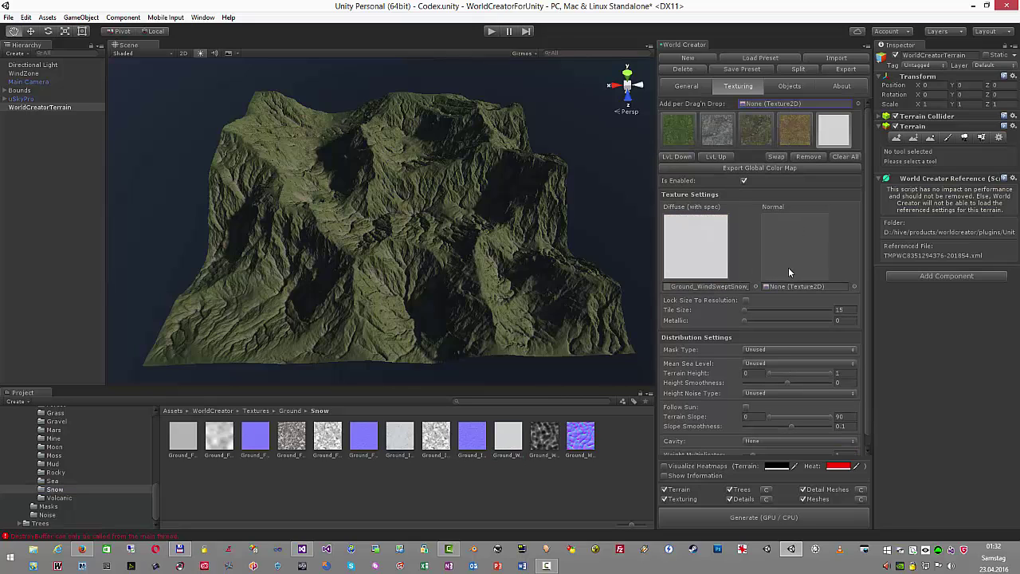
- With heatmaps shown, set the snow layer's minimum terrain height to about 0.4954 and its cavity to Convex
scroll(777, 375, down, 1)
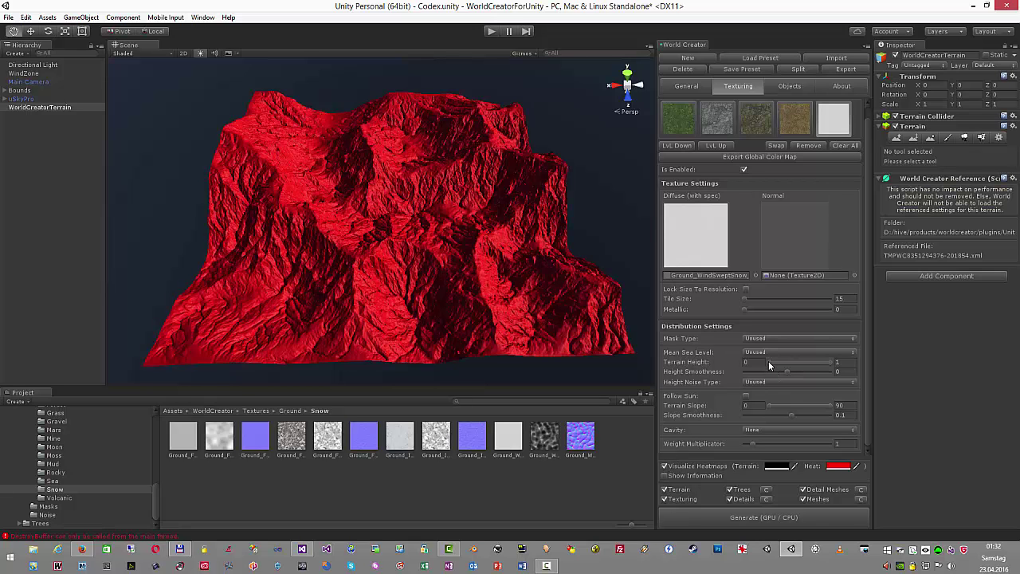
drag(768, 361, 797, 363)
click(769, 429)
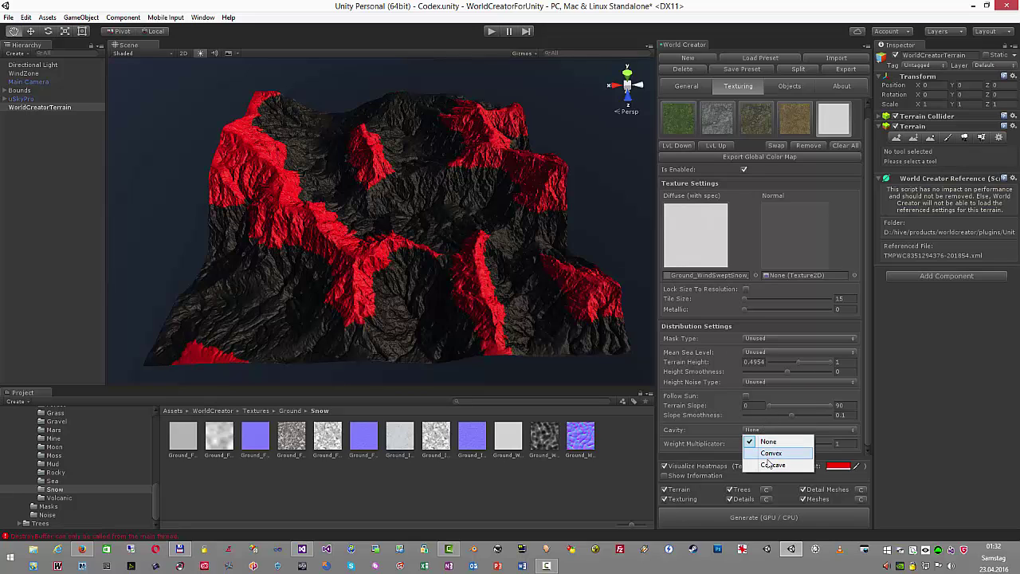
click(770, 464)
click(768, 431)
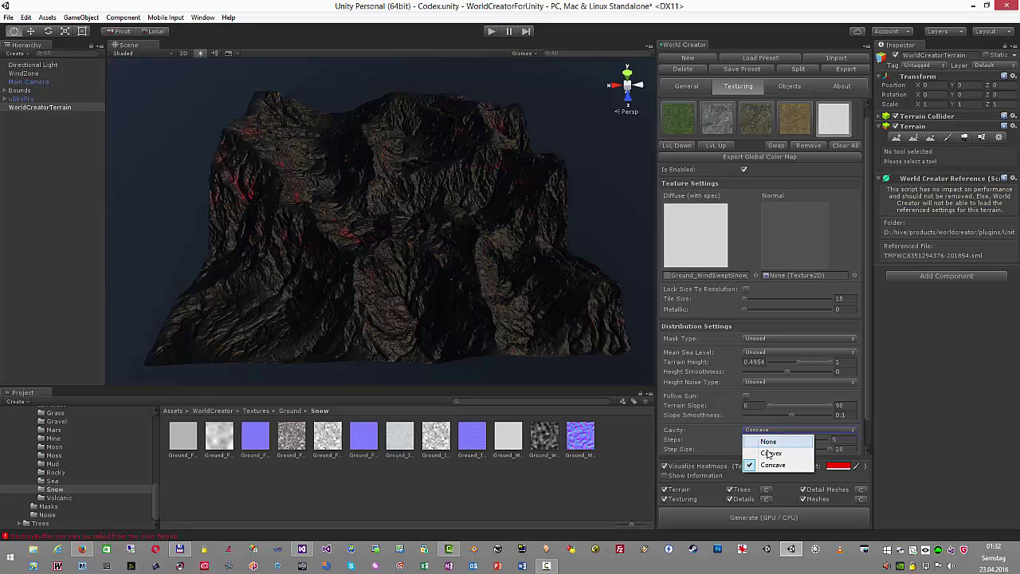
click(767, 451)
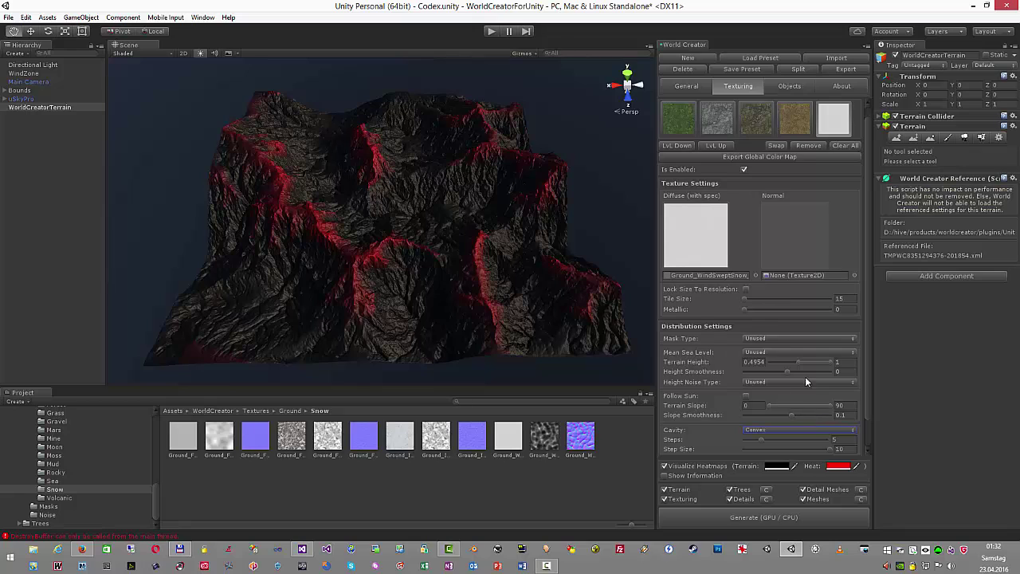
- Hide the heatmaps and generate the terrain with the snow layer's weight multiplier raised to about 3.66
scroll(805, 381, down, 2)
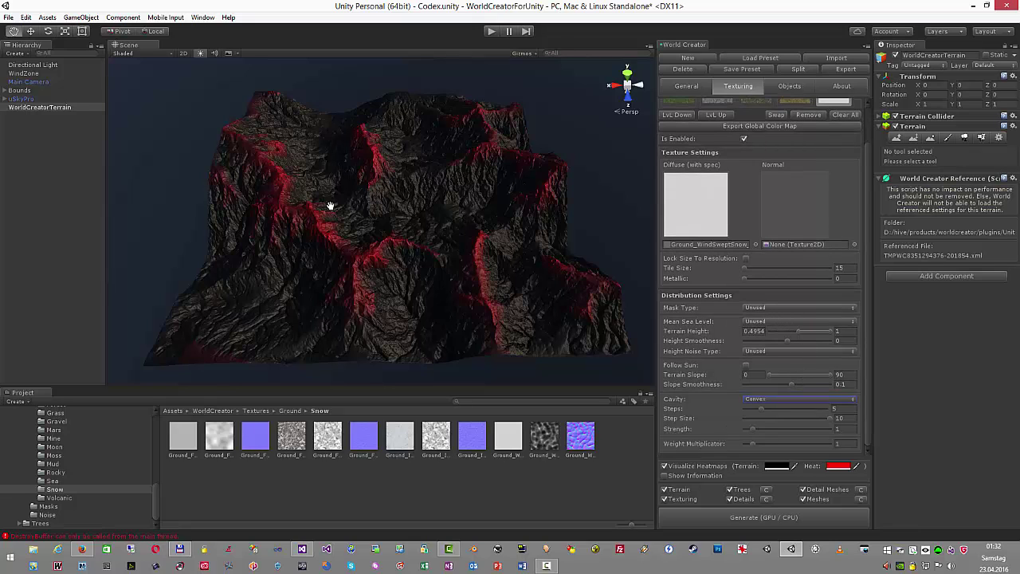
click(664, 465)
click(695, 518)
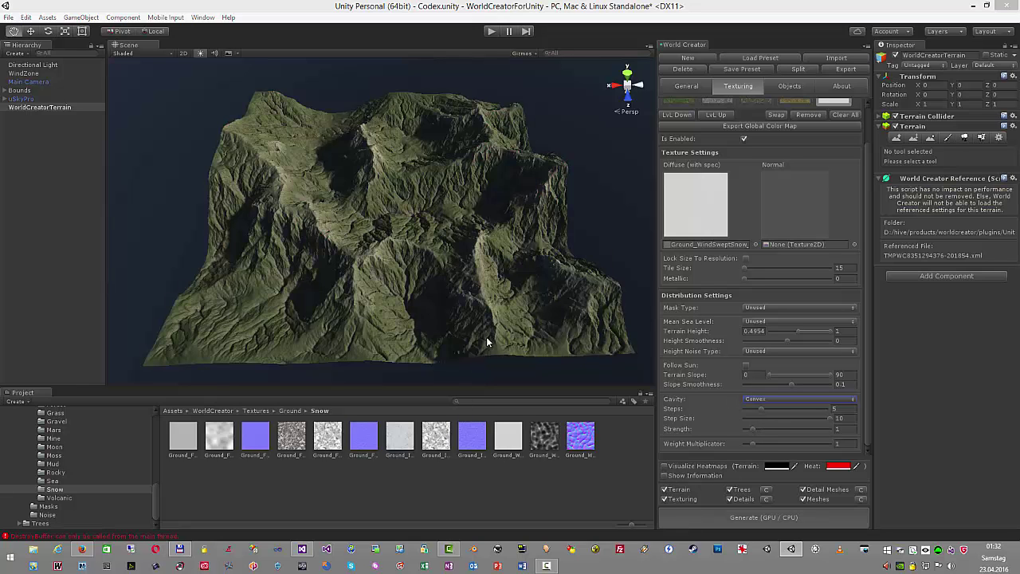
alt+drag(524, 309, 501, 309)
mouse_move(764, 445)
mouse_down()
mouse_move(781, 458)
mouse_move(776, 446)
mouse_up()
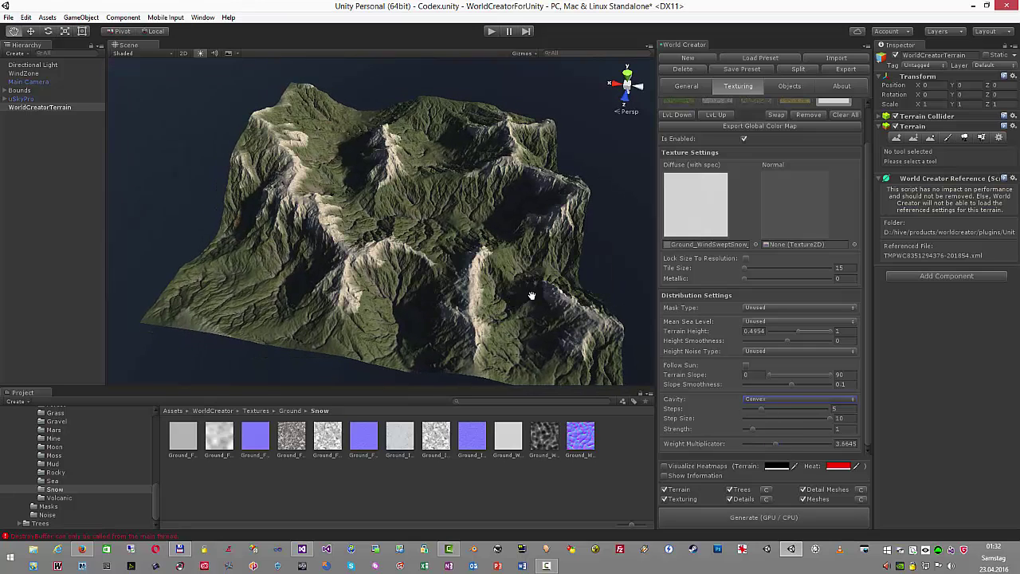
- Inspect the snow-covered ridges from the other sides and select the terrain's Smooth Height tool
alt+drag(531, 295, 103, 262)
key(f)
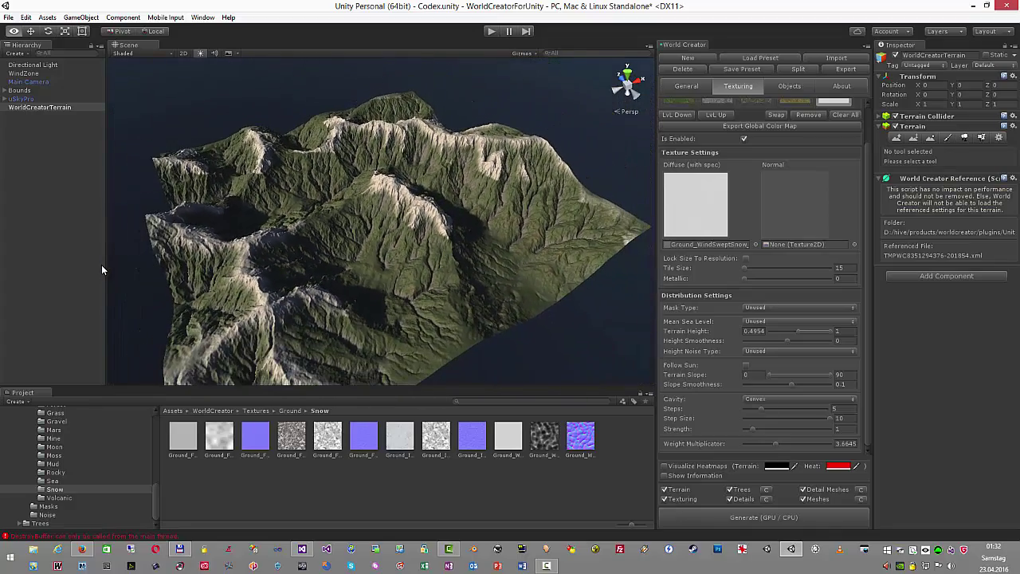
click(930, 137)
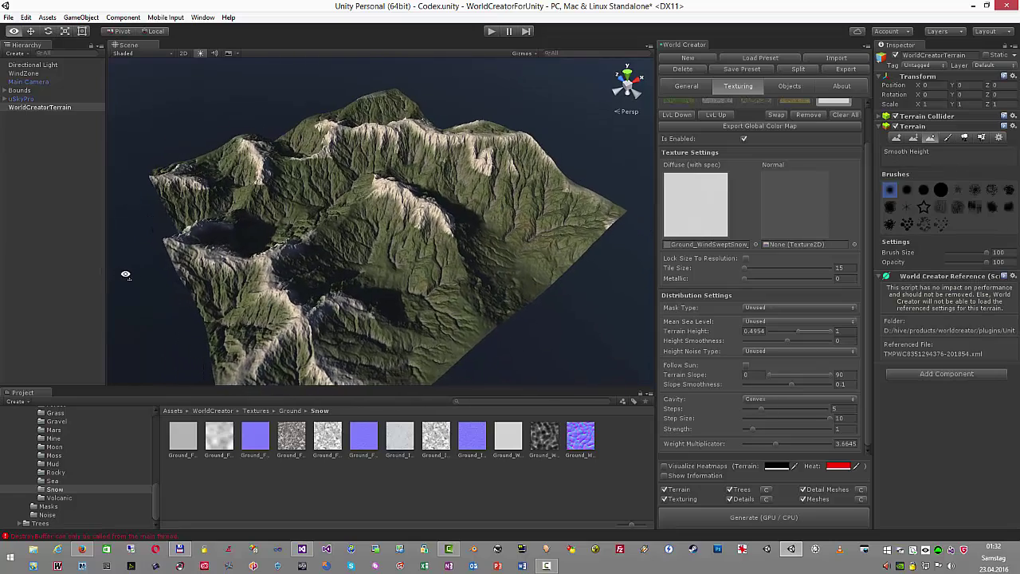
- Add the ground_FreshTilledDirt texture from the Dirt folder as a new layer
scroll(731, 192, up, 3)
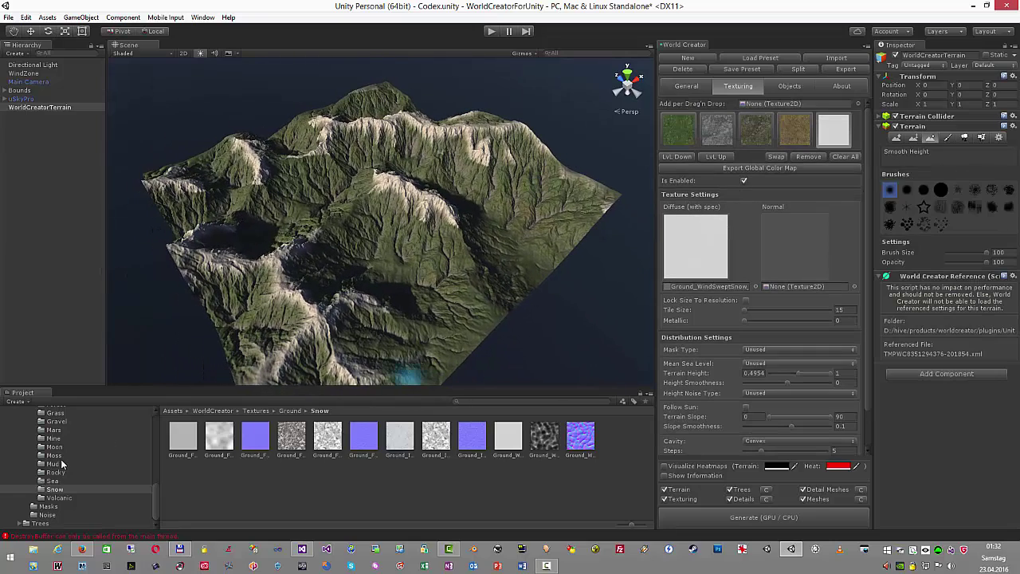
scroll(63, 430, up, 2)
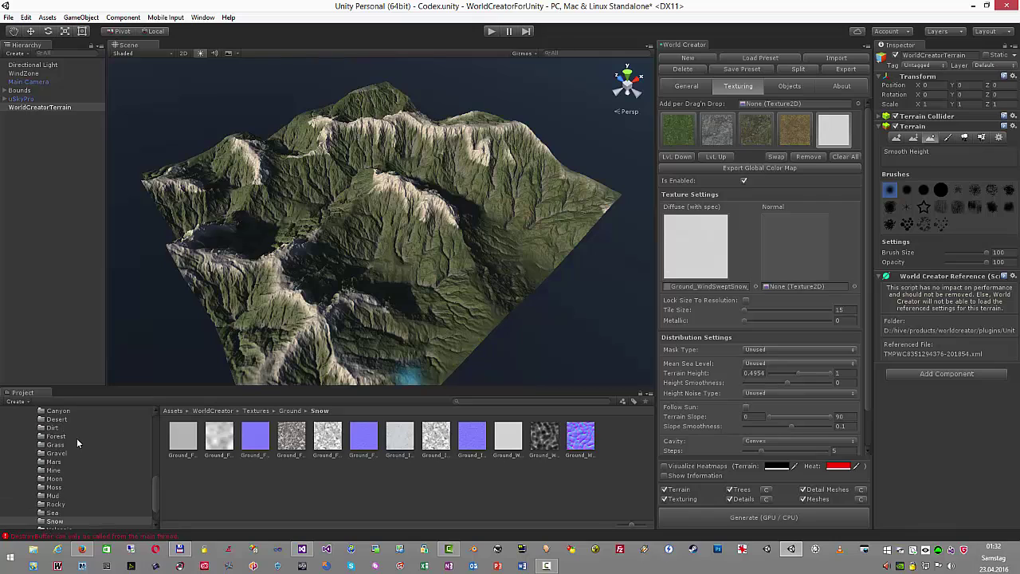
click(66, 428)
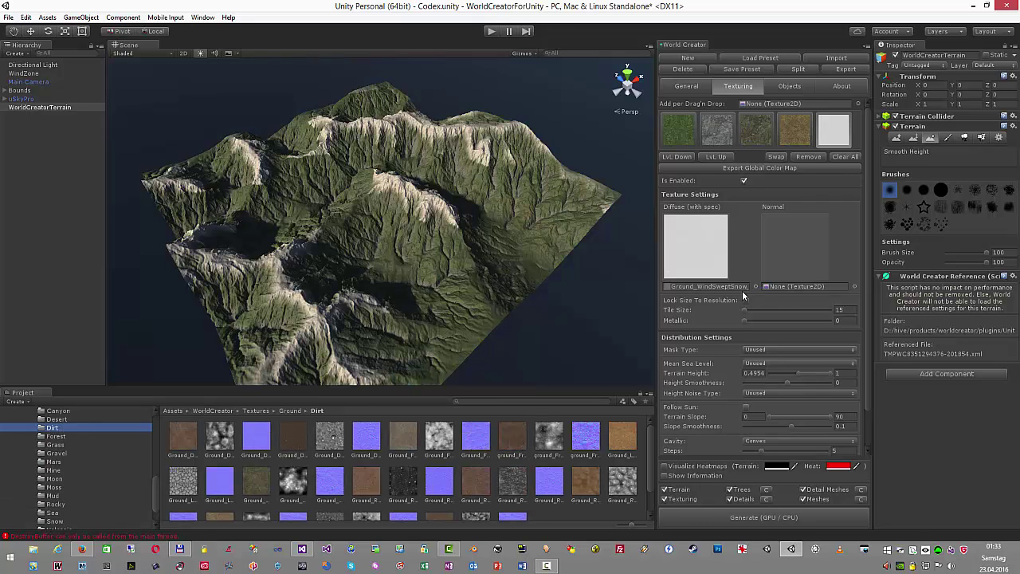
drag(516, 439, 799, 119)
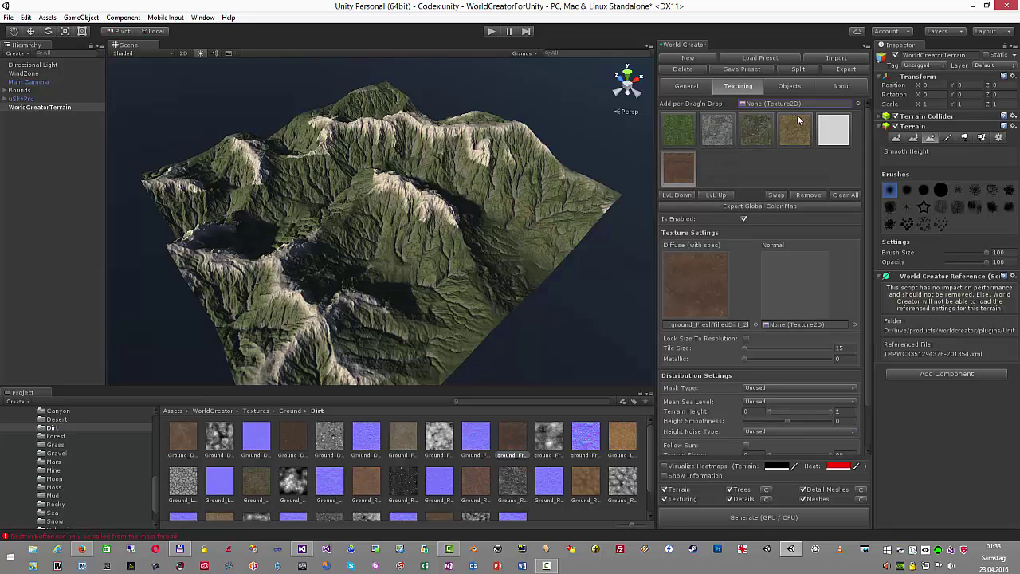
- Turn on the heatmaps and give the dirt layer a Dynamic mask with a noise scale of about 73.86
click(664, 466)
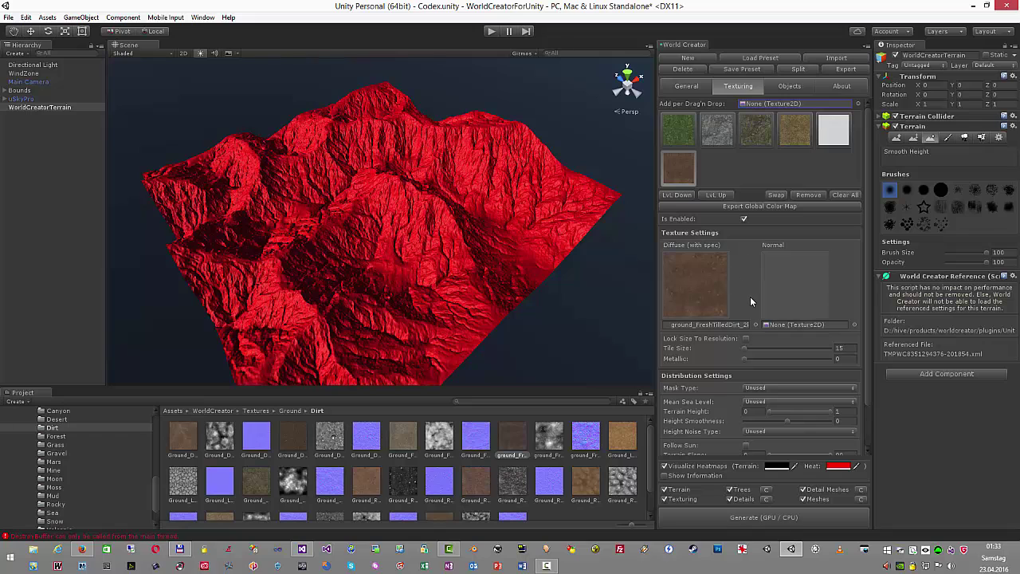
scroll(791, 355, down, 2)
click(765, 339)
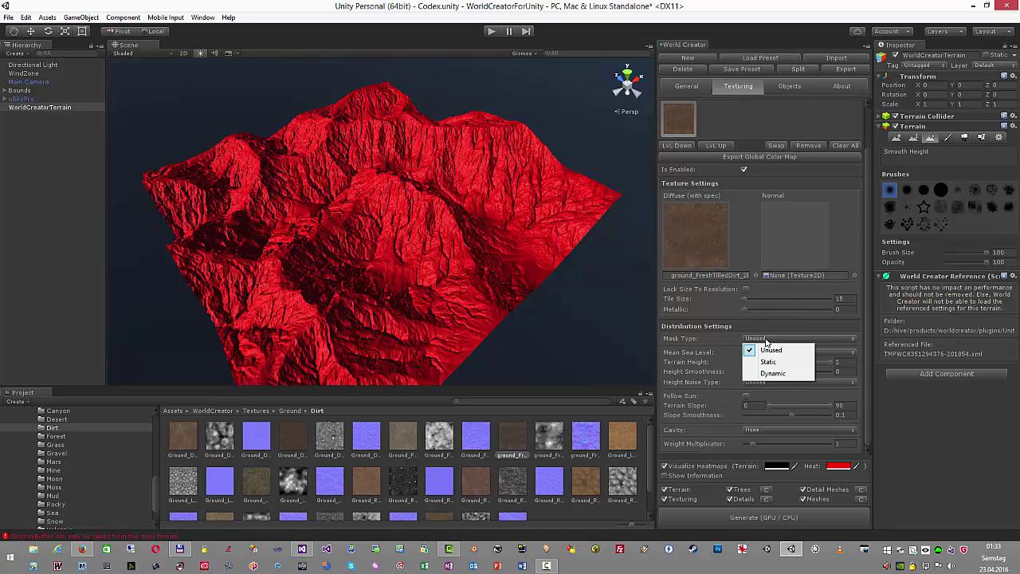
click(773, 374)
mouse_move(791, 359)
mouse_down()
mouse_move(766, 357)
mouse_move(781, 360)
mouse_up()
scroll(781, 379, down, 2)
scroll(781, 384, down, 2)
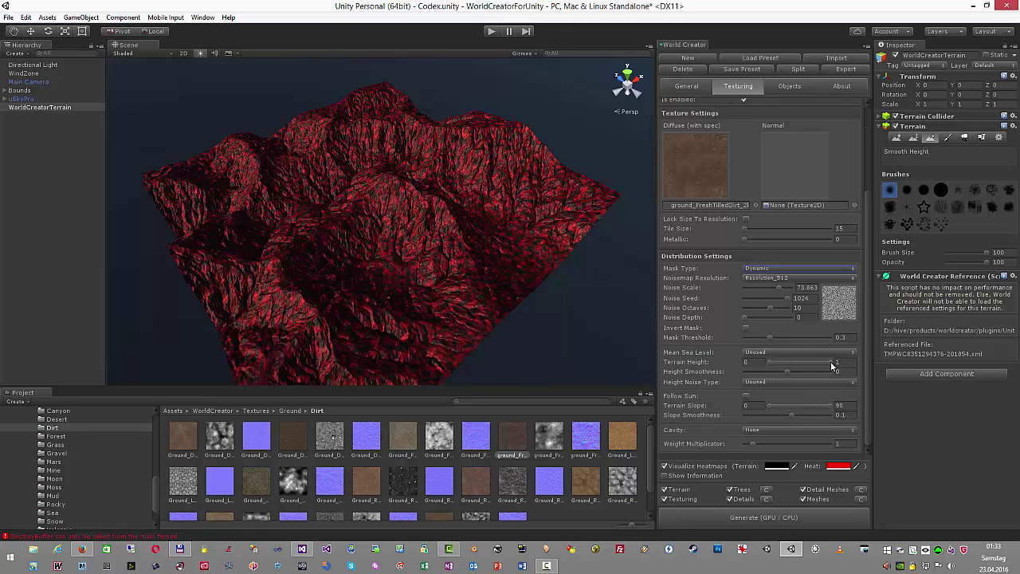
- Limit the dirt layer to terrain heights up to 0.3963 and slopes up to about 12.16, with a weight multiplier of about 1.31
drag(831, 361, 794, 369)
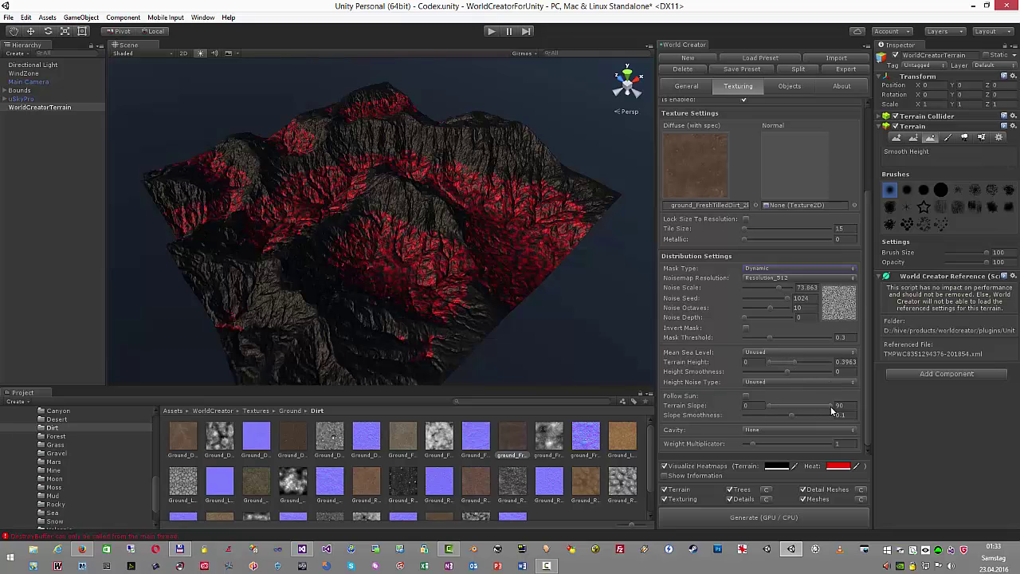
drag(824, 412, 780, 406)
drag(757, 444, 755, 444)
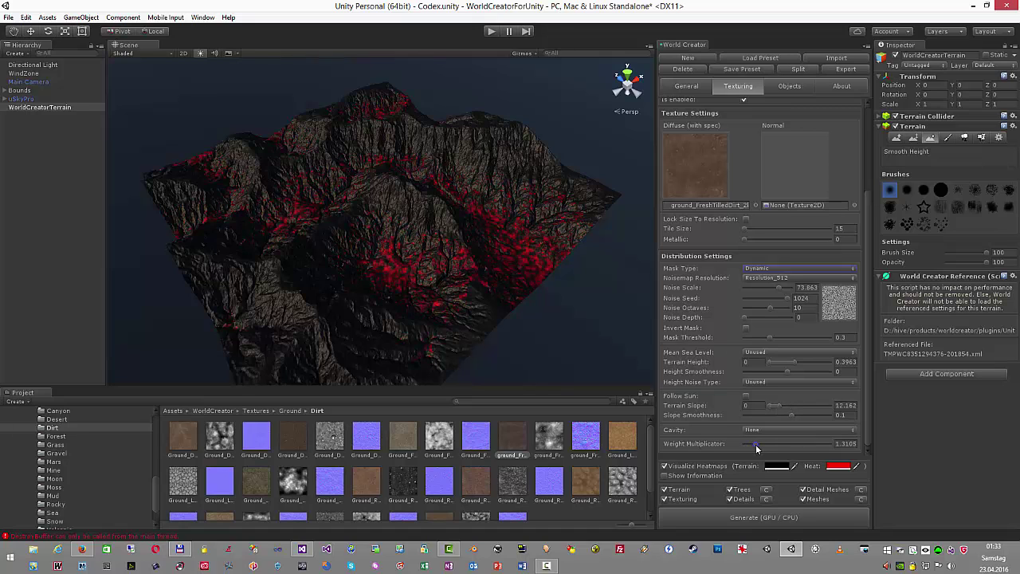
- Hide the heatmaps, generate the terrain and inspect the dirt distribution from several sides
click(664, 465)
click(690, 519)
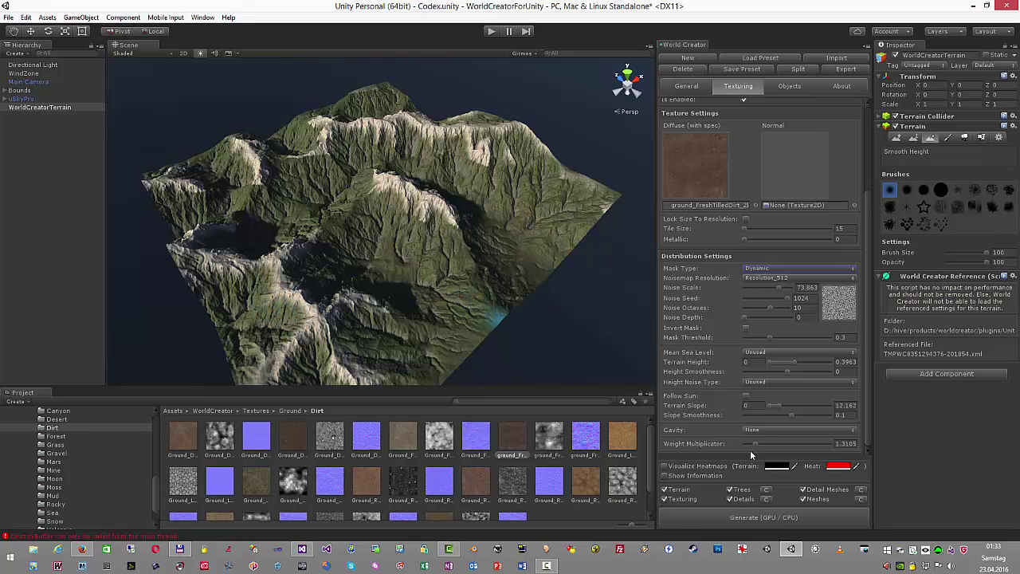
scroll(547, 295, up, 5)
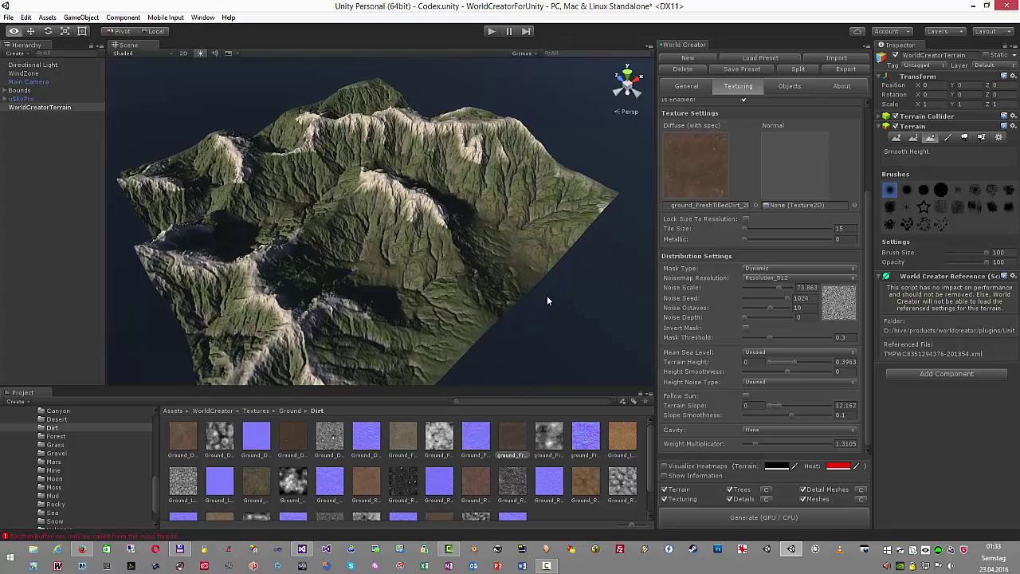
alt+drag(547, 301, 381, 274)
key(q)
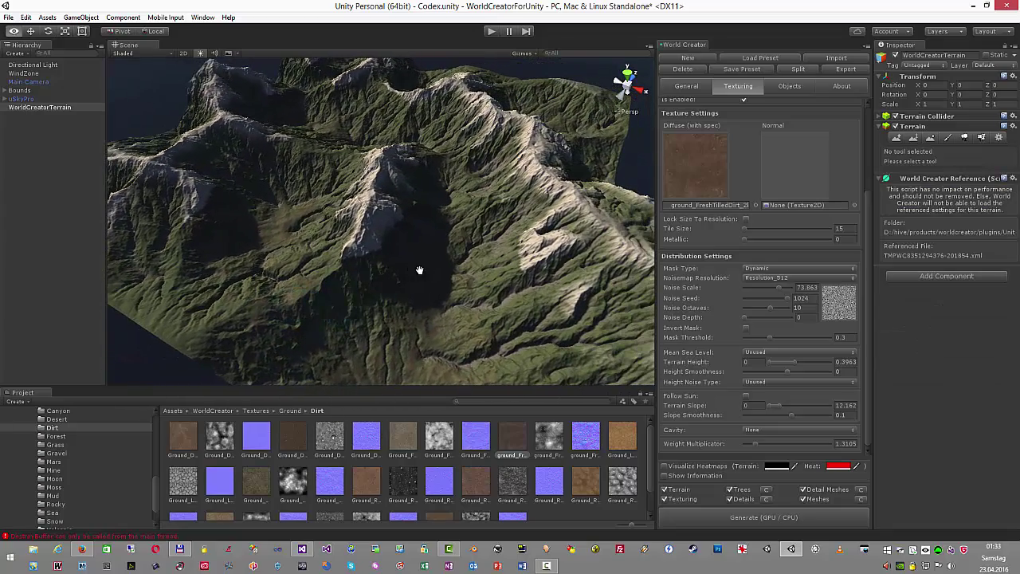
scroll(420, 270, up, 3)
scroll(420, 271, down, 5)
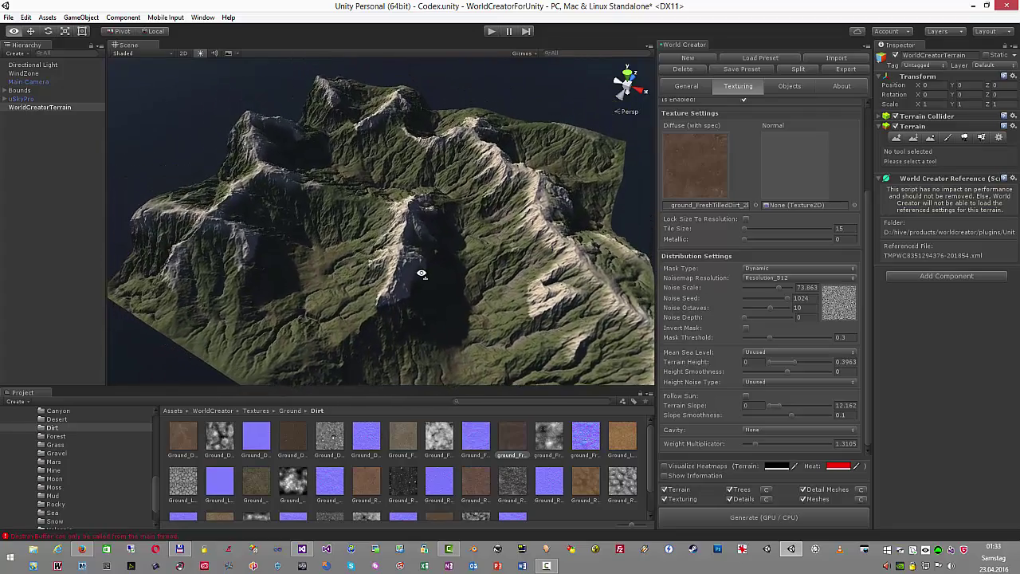
alt+drag(421, 273, 621, 281)
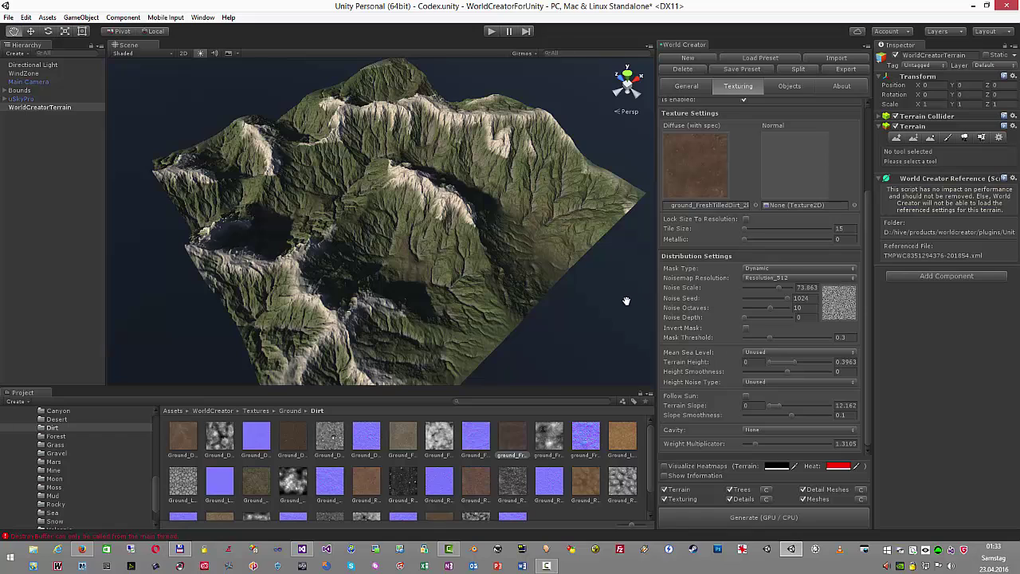
- Open the tree object settings and the Prefabs folder of the Mountain Trees Pack
click(788, 87)
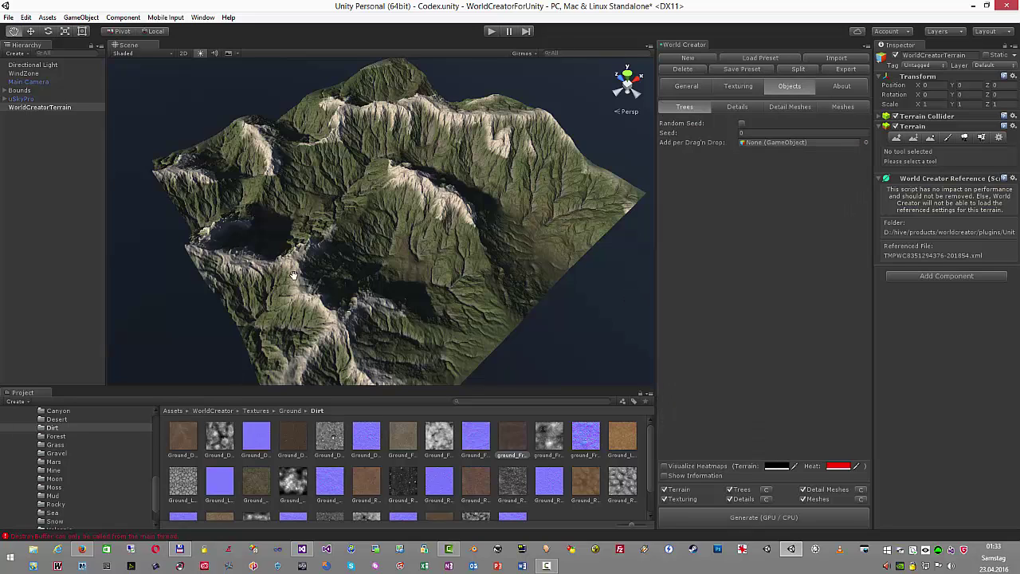
alt+drag(473, 224, 339, 326)
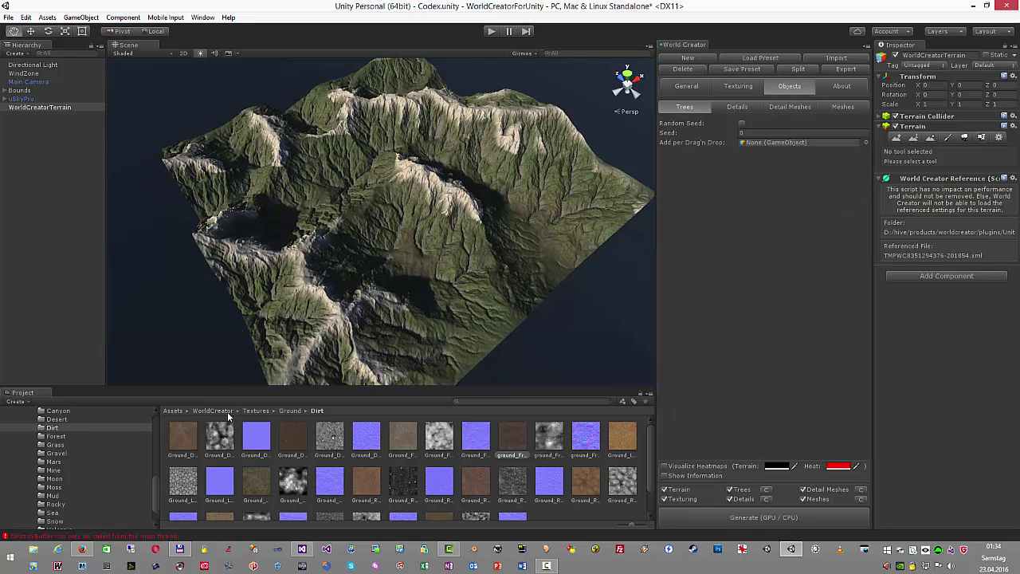
alt+drag(482, 256, 191, 231)
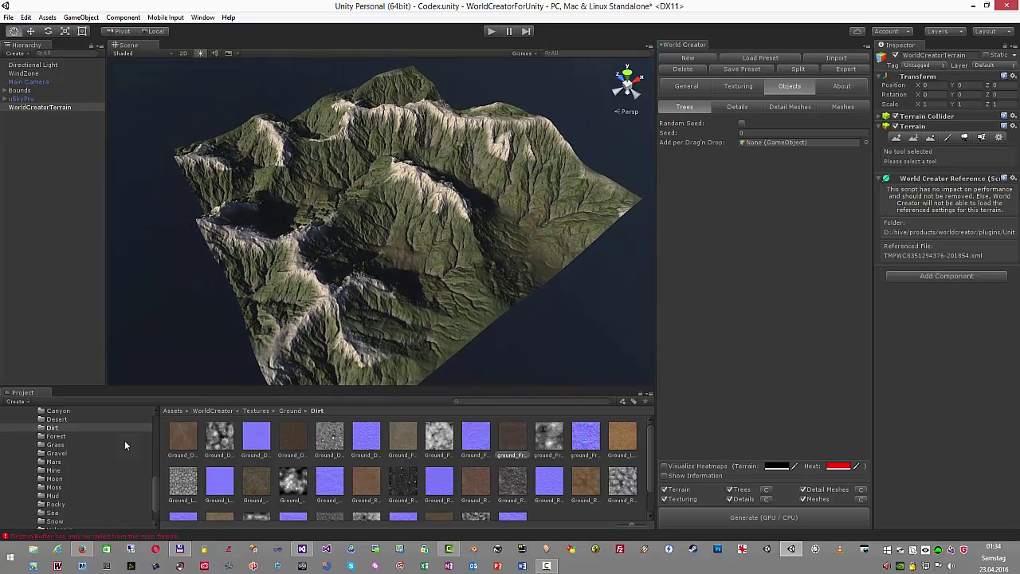
scroll(83, 487, down, 2)
click(25, 524)
scroll(73, 503, down, 4)
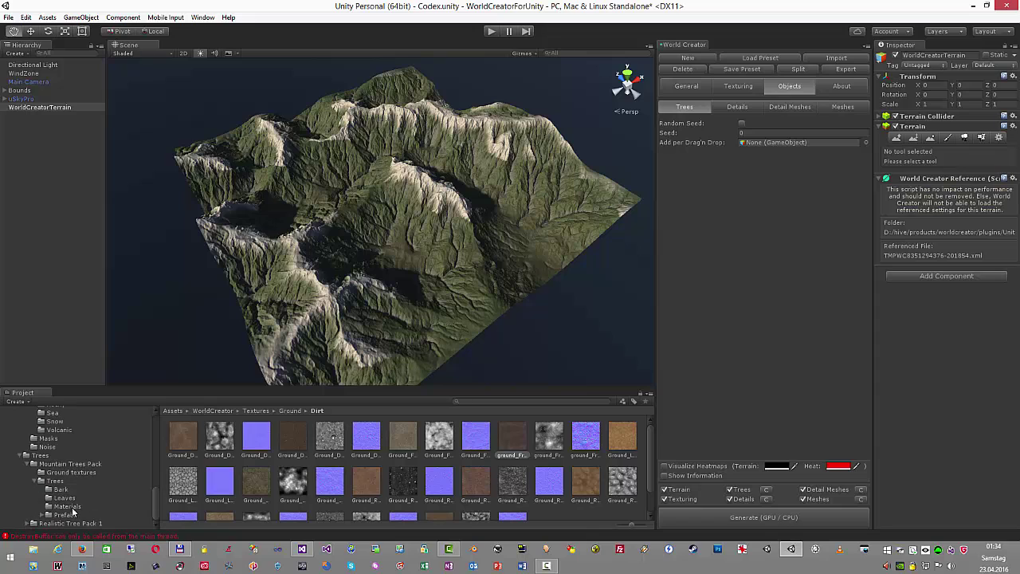
click(49, 516)
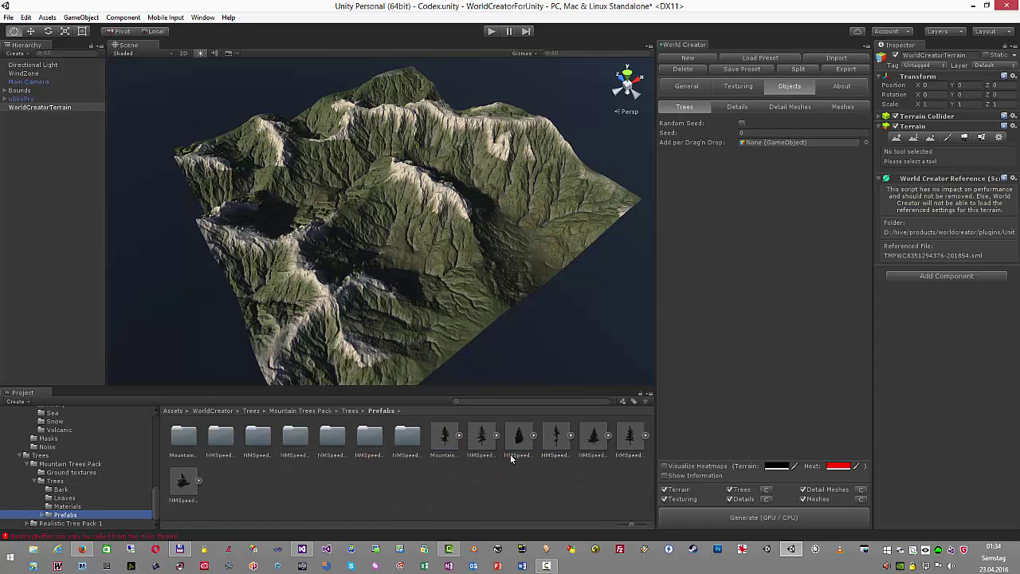
- Add MountainTreeSpruce_01 and three NMSpeedTree prefabs as tree objects for the terrain
drag(446, 437, 774, 142)
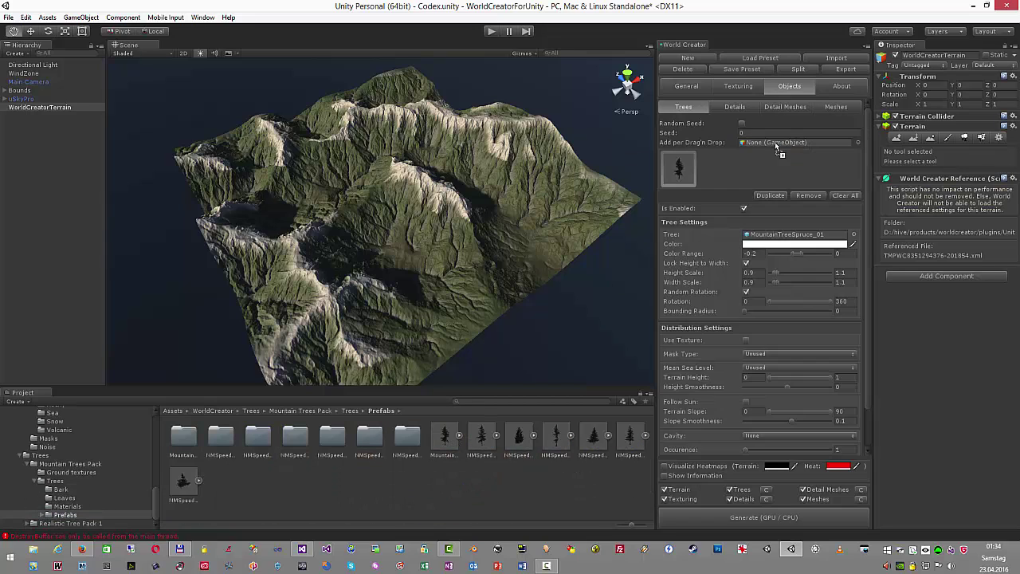
drag(520, 443, 774, 142)
drag(556, 435, 808, 143)
drag(185, 485, 778, 139)
- Turn on the heatmaps and give MountainTreeSpruce_01 a Concave cavity, an occurrence of about 29.8 and a density of 258
click(678, 168)
click(665, 466)
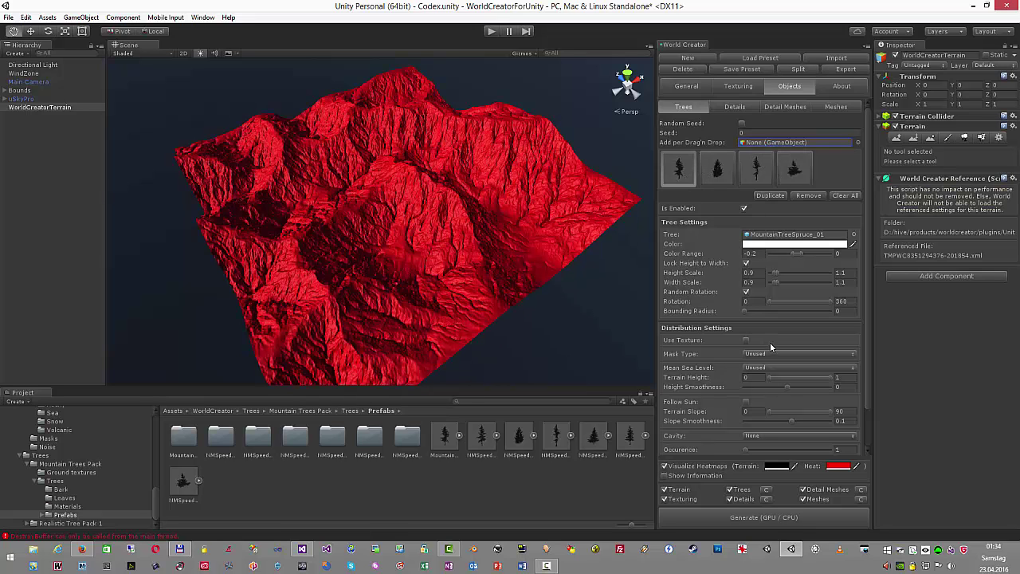
scroll(784, 405, down, 3)
click(763, 391)
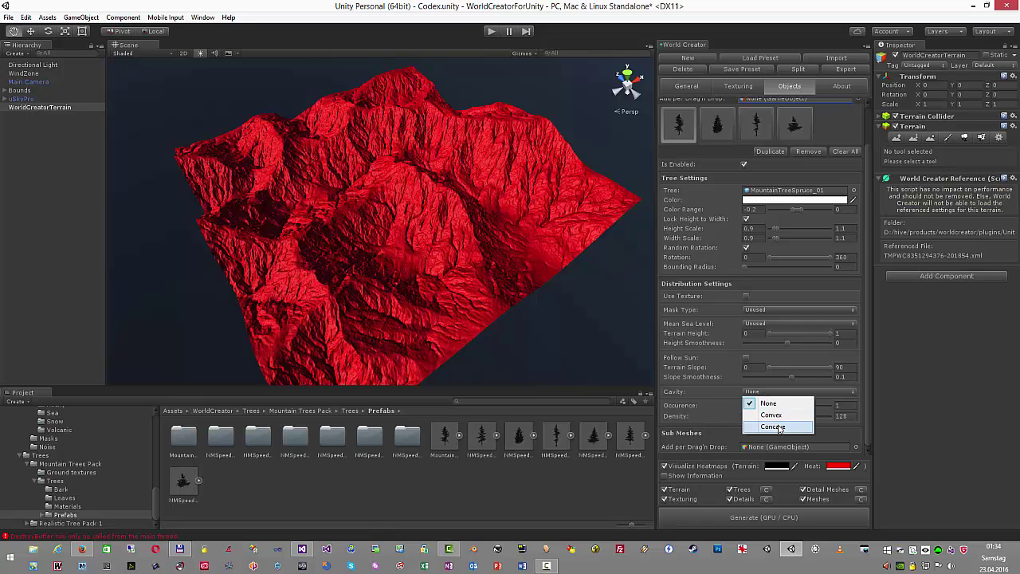
click(777, 427)
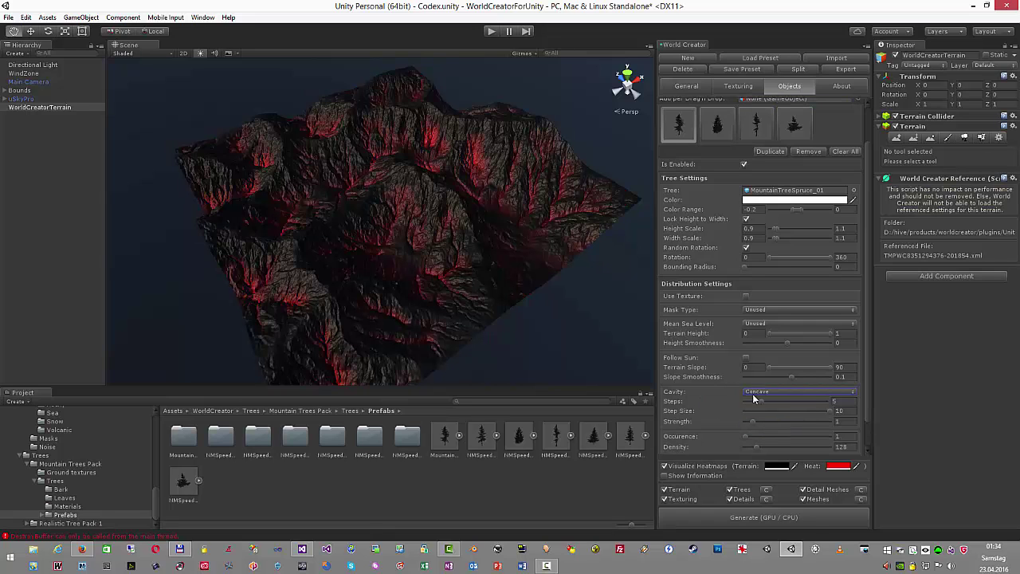
click(752, 392)
click(769, 416)
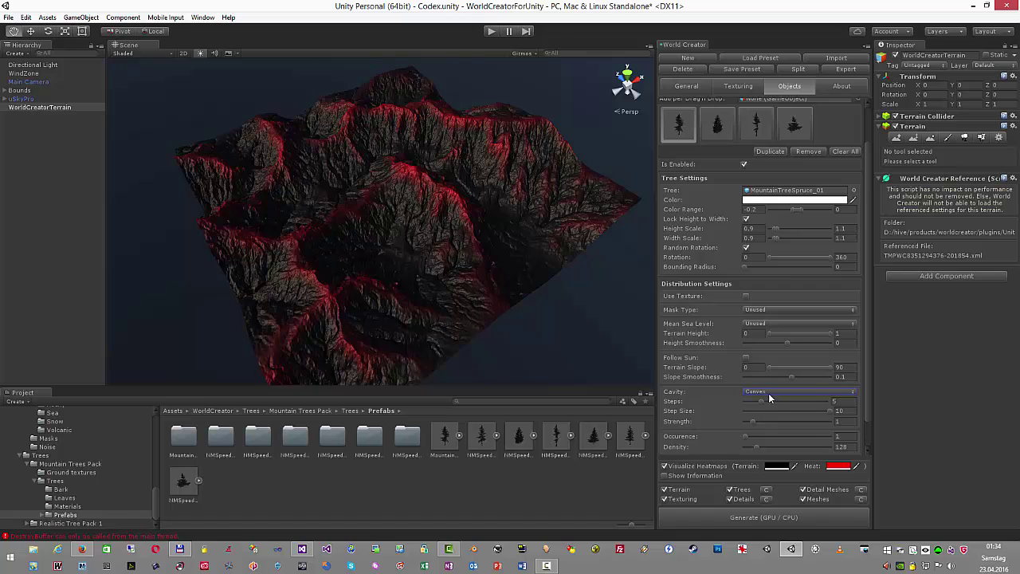
click(768, 392)
click(769, 425)
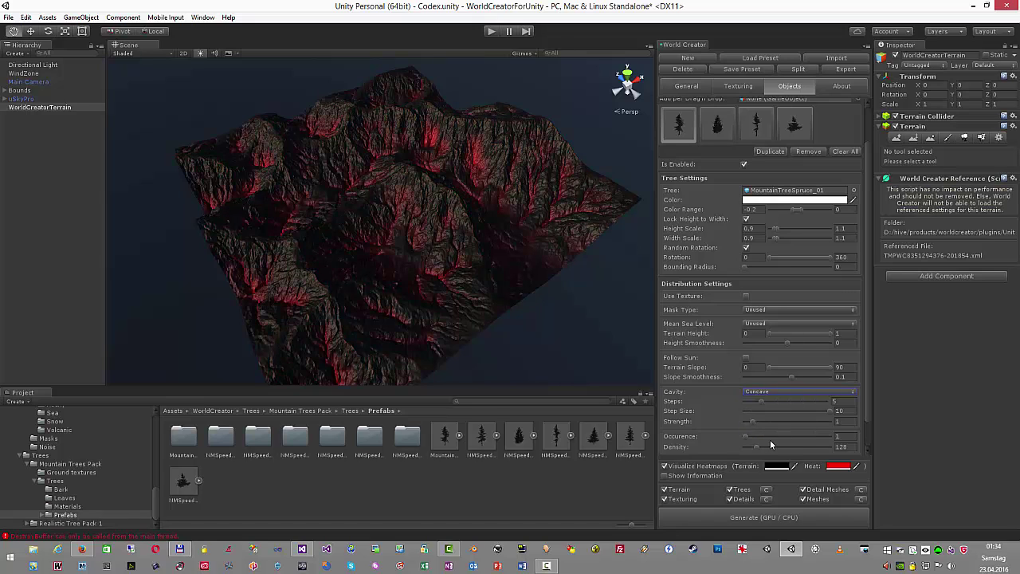
click(769, 436)
click(781, 447)
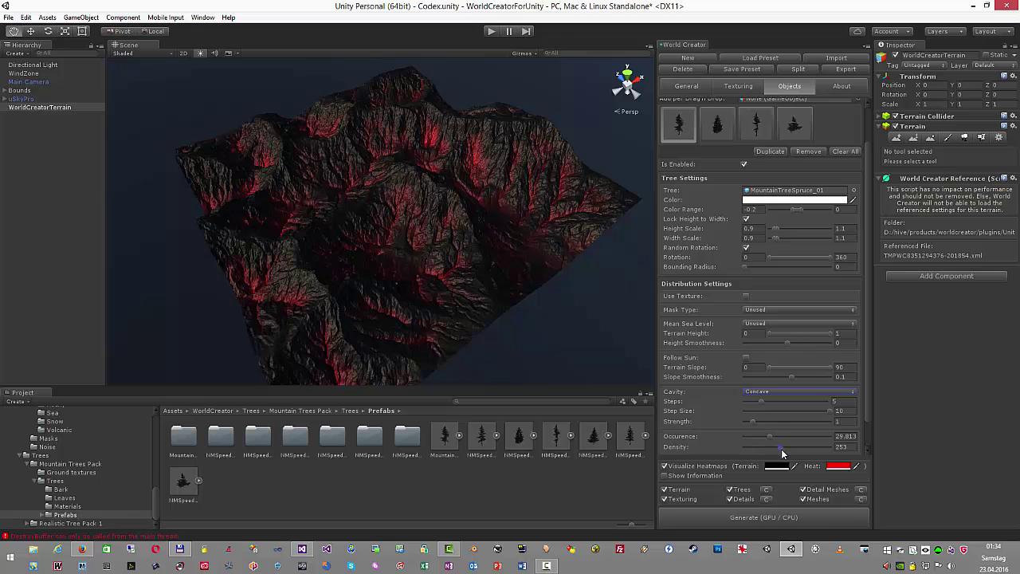
- Enable the random seed for the trees and generate the terrain with the heatmaps hidden
click(717, 125)
click(753, 125)
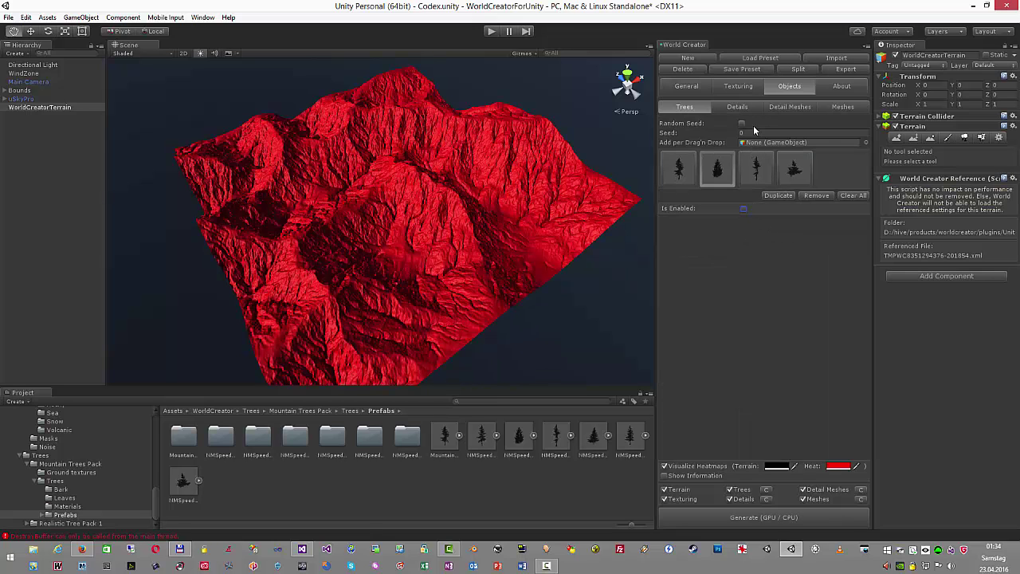
click(742, 200)
click(744, 200)
click(744, 200)
click(689, 164)
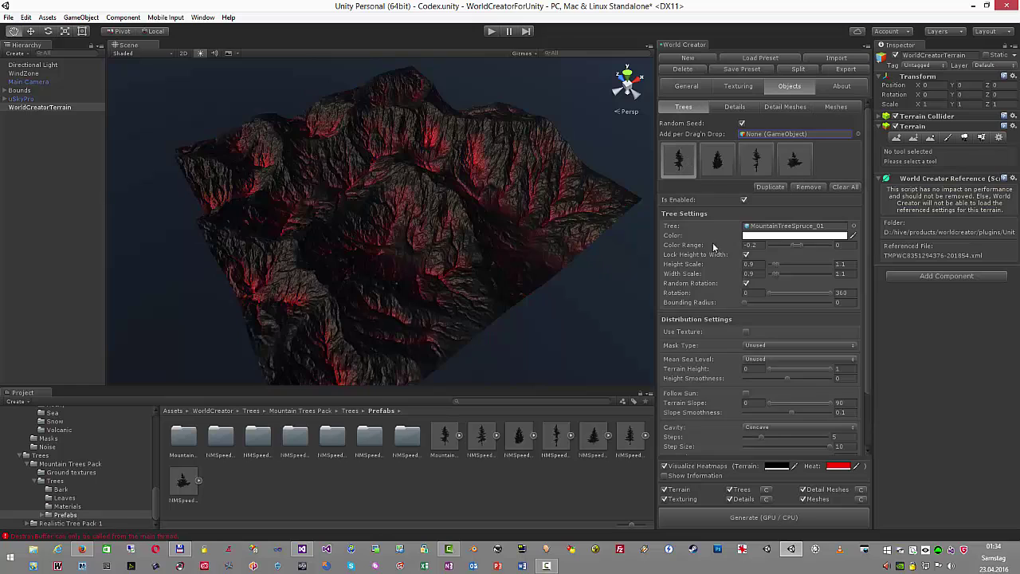
click(665, 467)
click(711, 518)
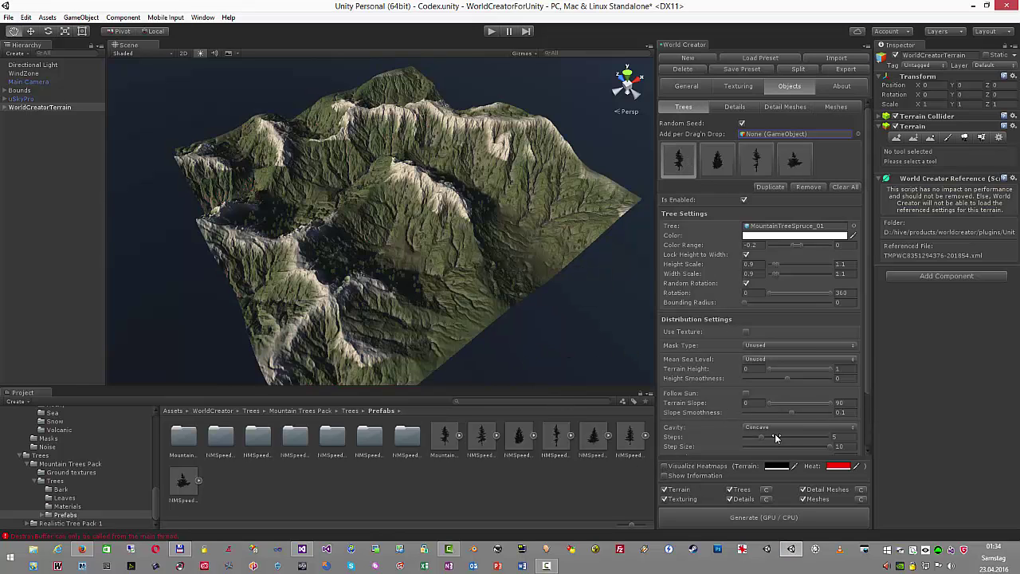
- Set MountainTreeSpruce_01's cavity steps to 8, occurrence to about 59.6 and density to 384, and regenerate the terrain with the heatmaps hidden
drag(761, 443, 775, 435)
scroll(738, 445, down, 3)
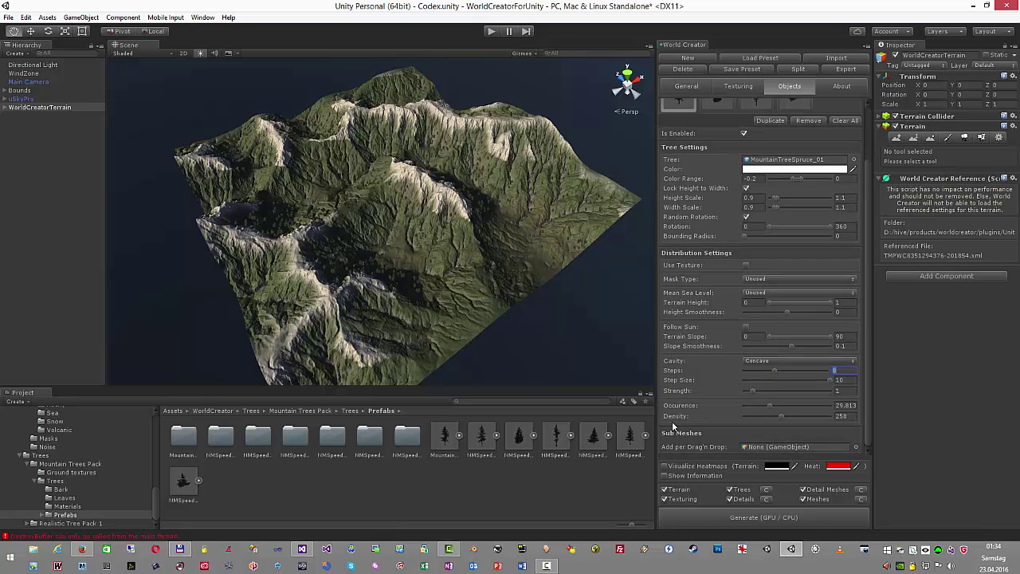
click(665, 469)
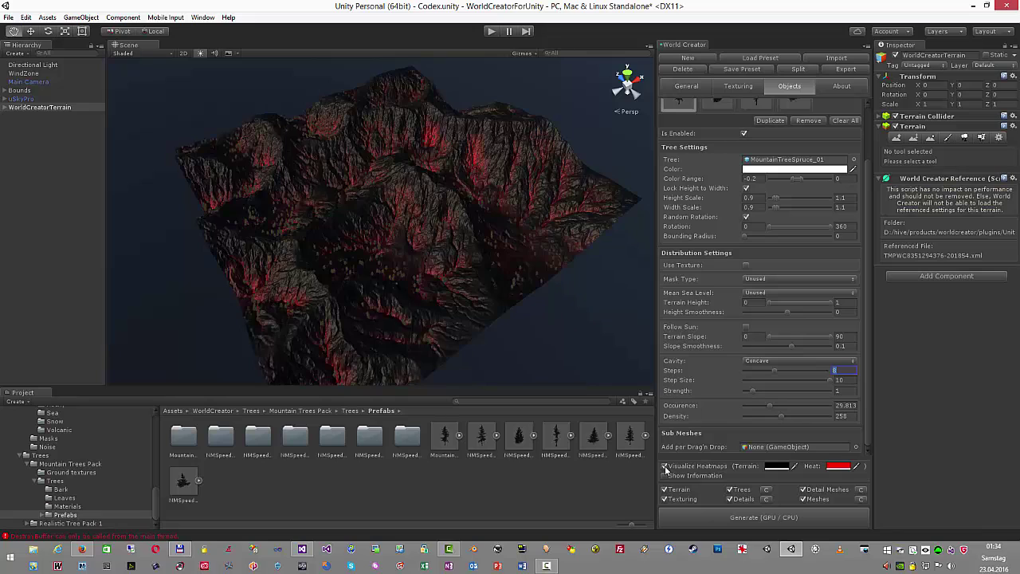
drag(778, 410, 806, 416)
click(784, 519)
click(665, 469)
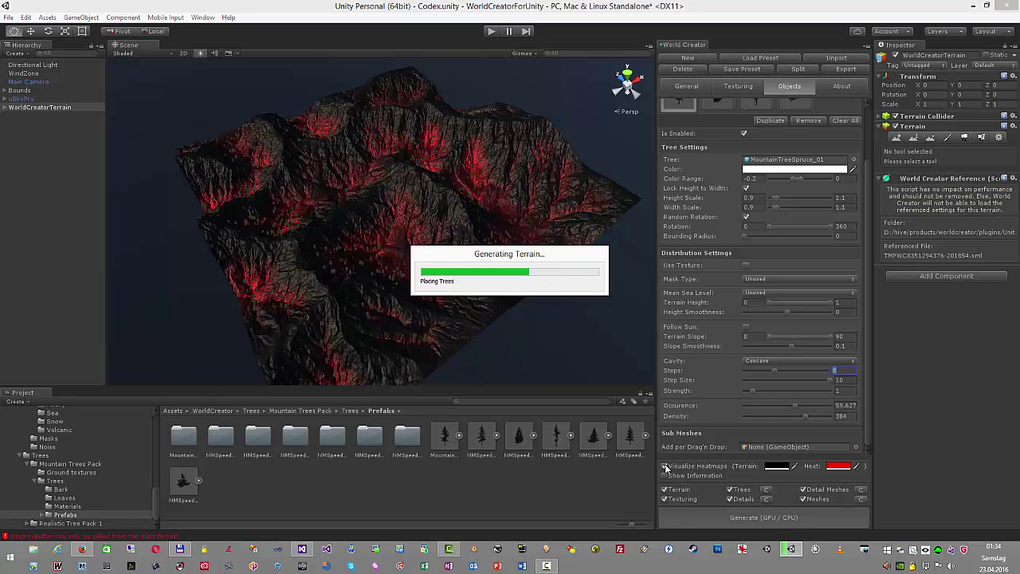
alt+drag(493, 306, 389, 298)
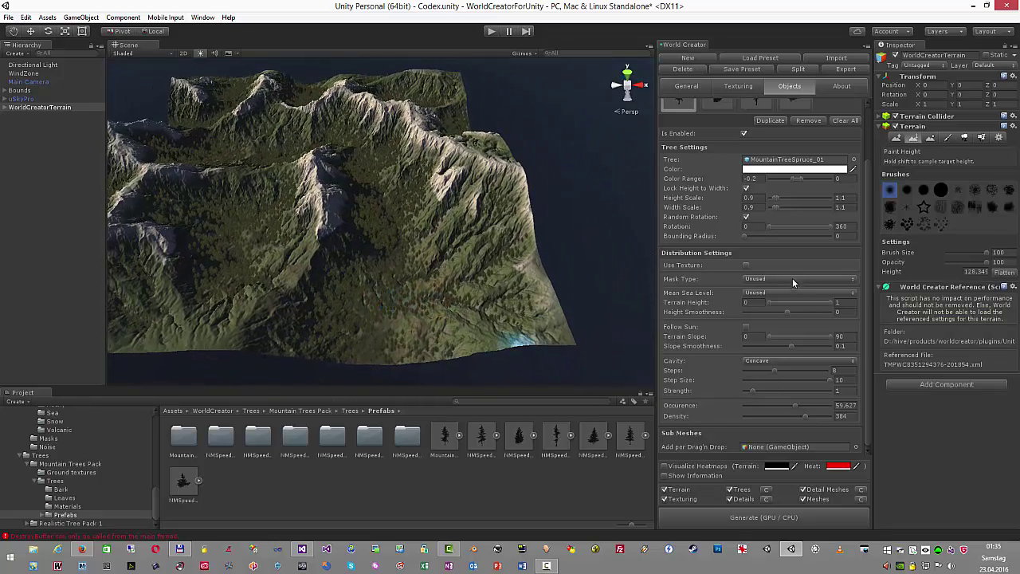
- Remove the three NMSpeedTree entries from the tree list, keeping only MountainTreeSpruce_01
scroll(734, 208, up, 3)
click(734, 170)
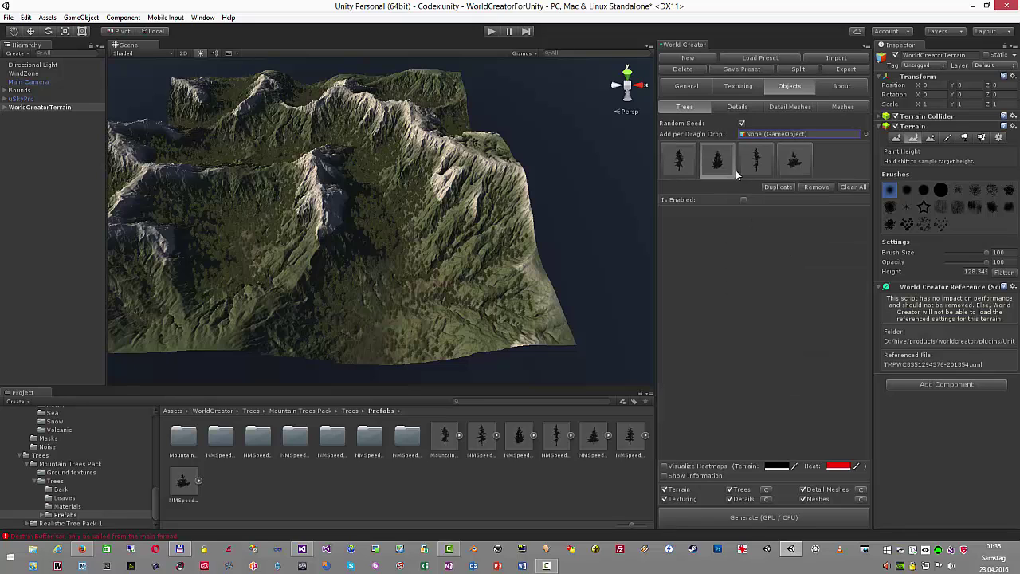
click(812, 188)
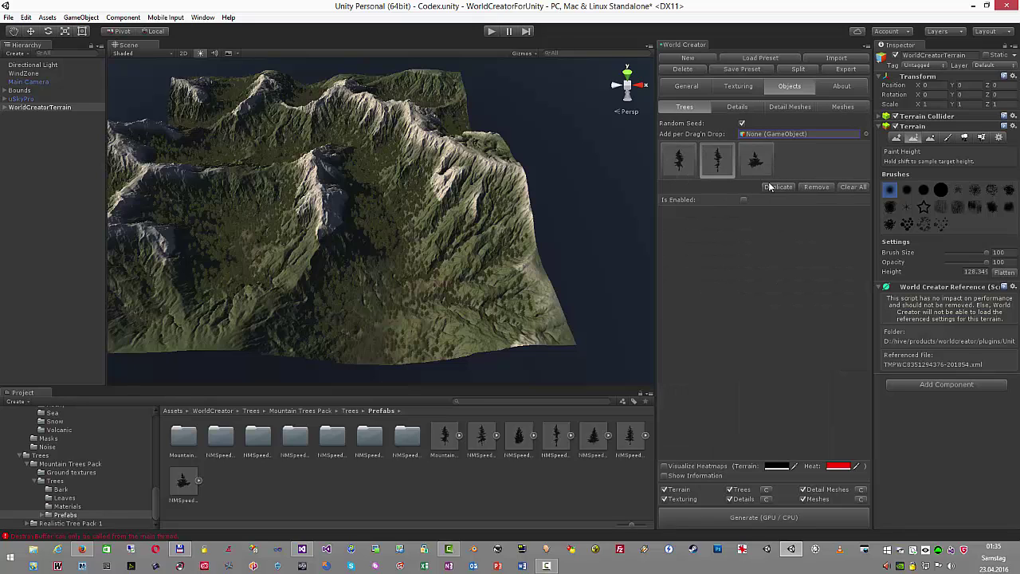
click(813, 187)
click(813, 187)
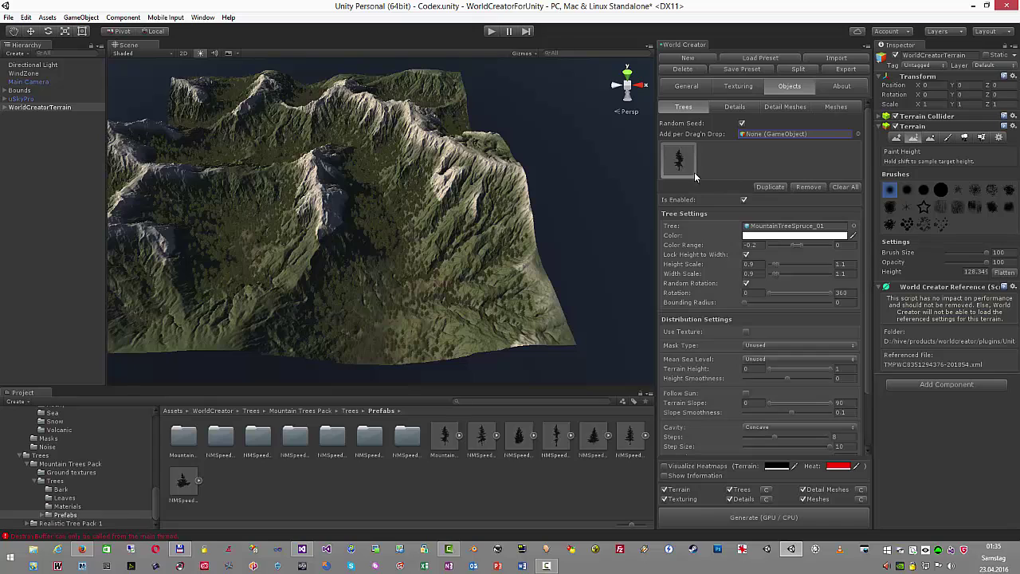
- Duplicate the MountainTreeSpruce_01 entry twice and assign NMSpeedTreeSpruce_03 and the prefab following it in the folder to the copies
click(761, 188)
click(761, 188)
click(725, 163)
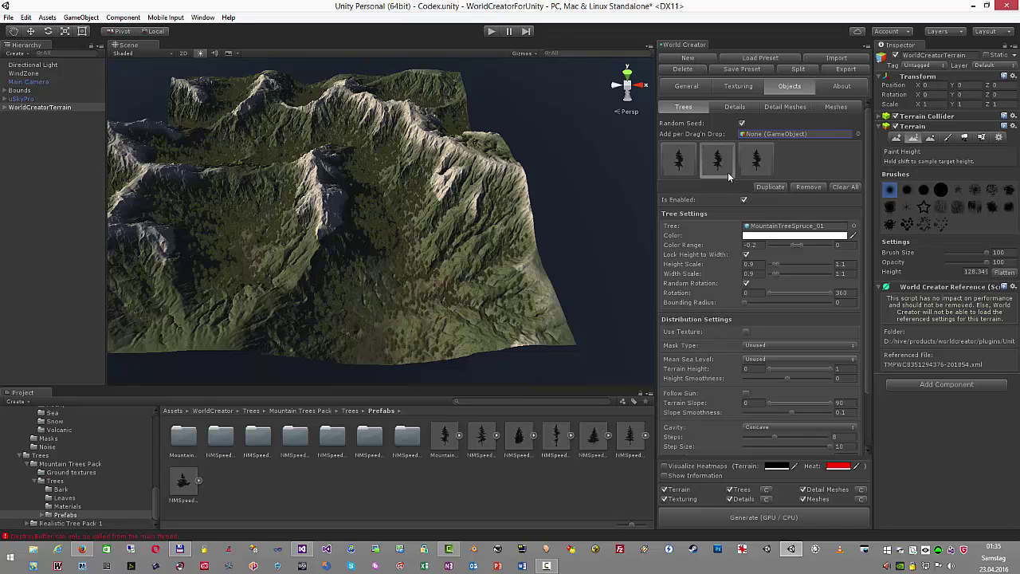
drag(523, 457, 789, 227)
click(753, 173)
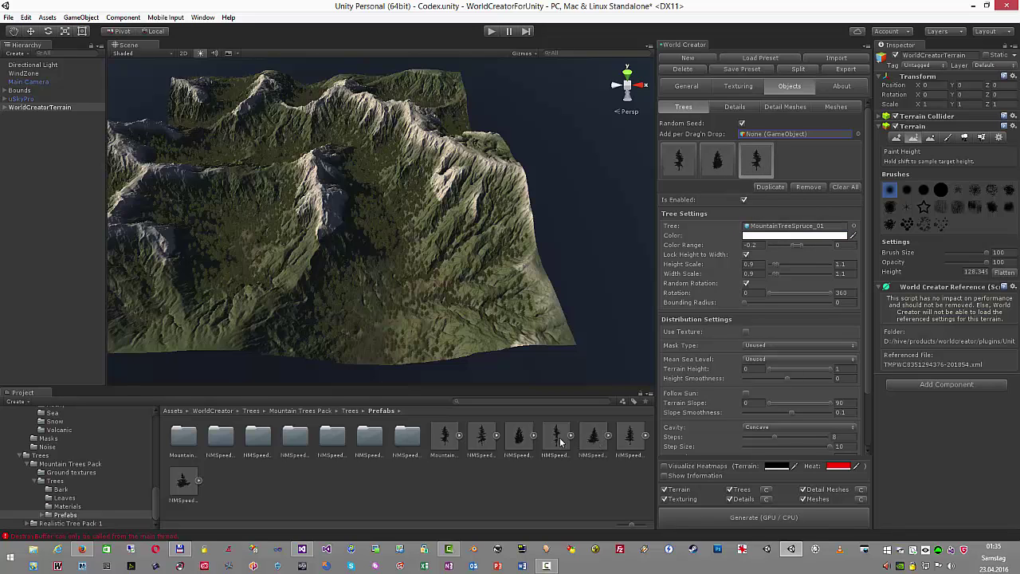
drag(560, 441, 789, 228)
- Turn on the heatmaps and slightly lower the occurrence of MountainTreeSpruce_01
scroll(729, 392, down, 3)
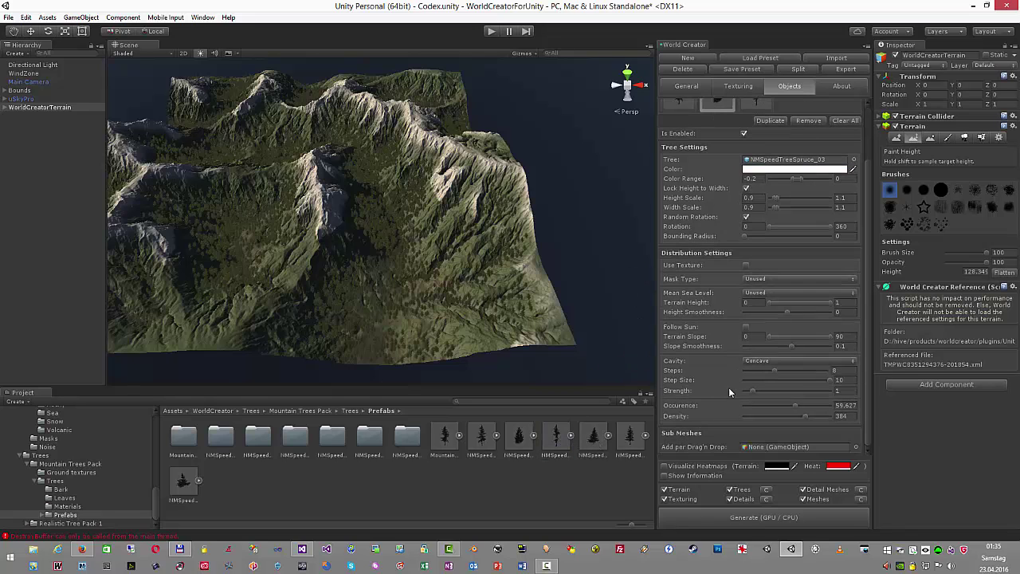
click(665, 467)
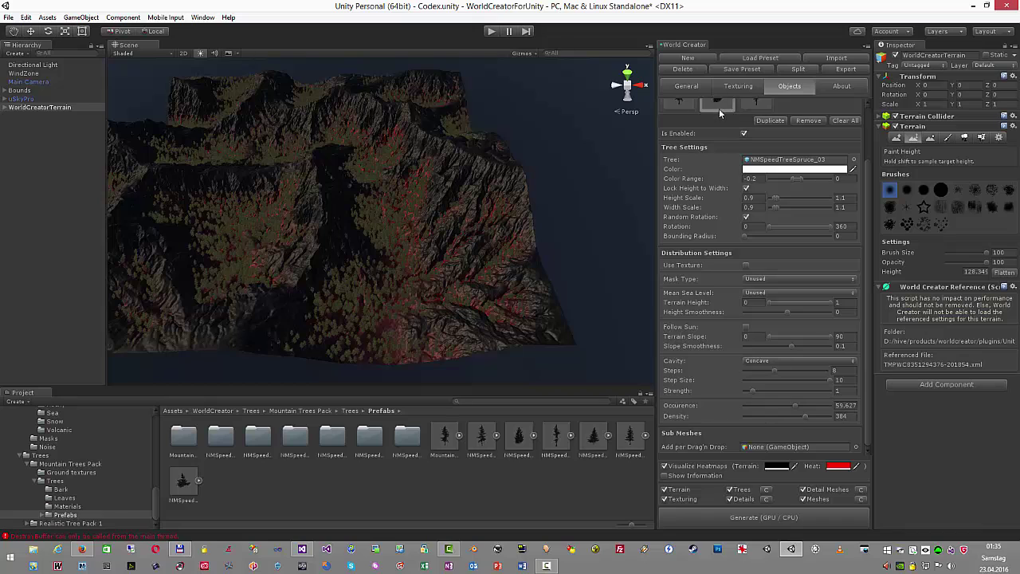
scroll(734, 293, up, 3)
click(678, 158)
scroll(797, 339, down, 3)
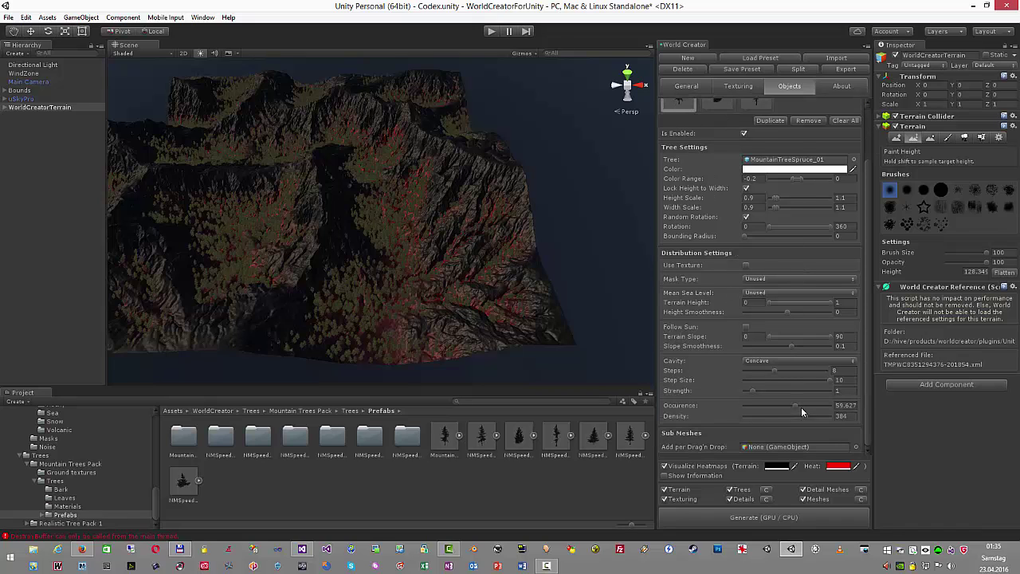
drag(795, 407, 790, 405)
- Set NMSpeedTreeSpruce_03's occurrence to about 39.8 and cavity strength to about 1.93, and regenerate the terrain
scroll(759, 305, up, 3)
click(720, 165)
scroll(781, 374, down, 3)
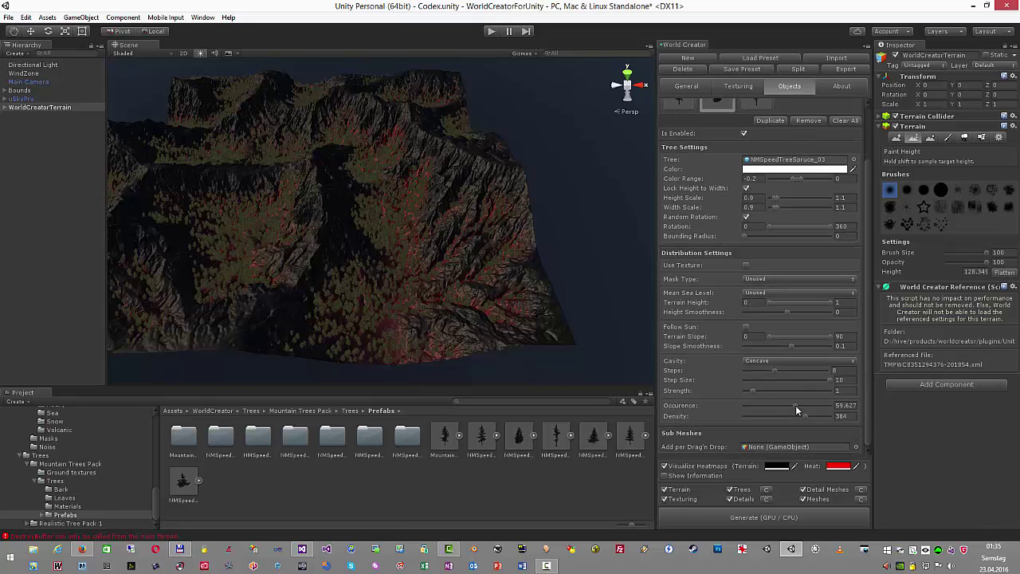
mouse_move(796, 406)
mouse_down()
mouse_move(771, 404)
mouse_move(780, 406)
mouse_up()
drag(753, 391, 761, 393)
click(788, 518)
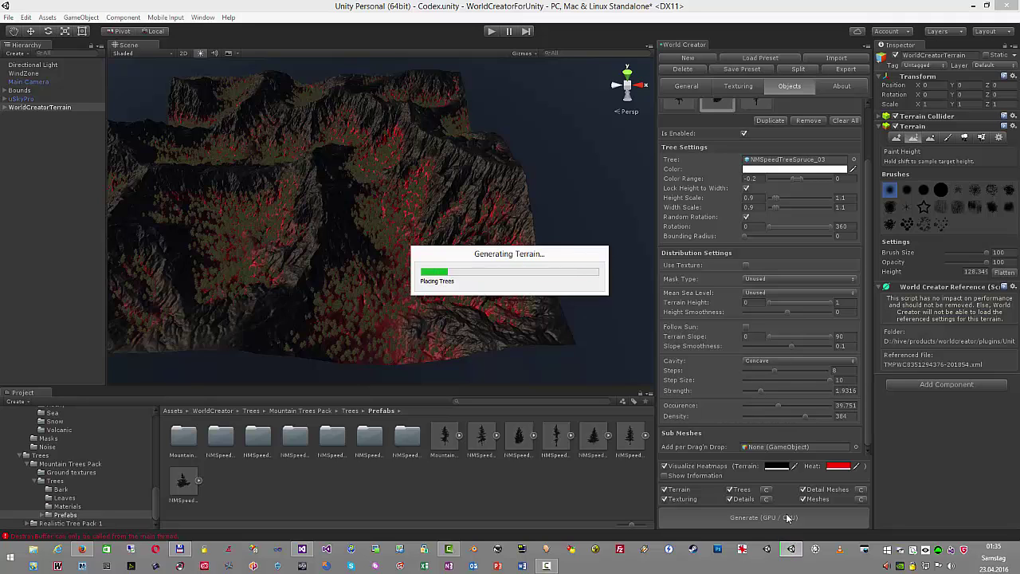
- Set NMSpeedTreeSpruce_04's occurrence to about 24.8, density to 225, cavity steps to 5 and maximum terrain height to about 0.26, and regenerate the terrain
scroll(758, 268, up, 2)
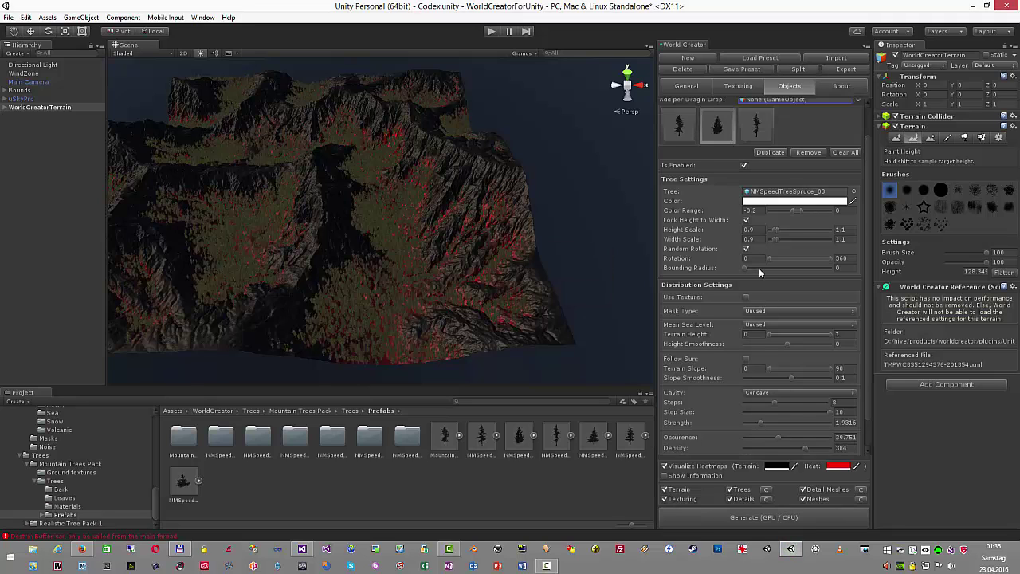
scroll(759, 268, up, 2)
click(756, 158)
scroll(778, 342, down, 4)
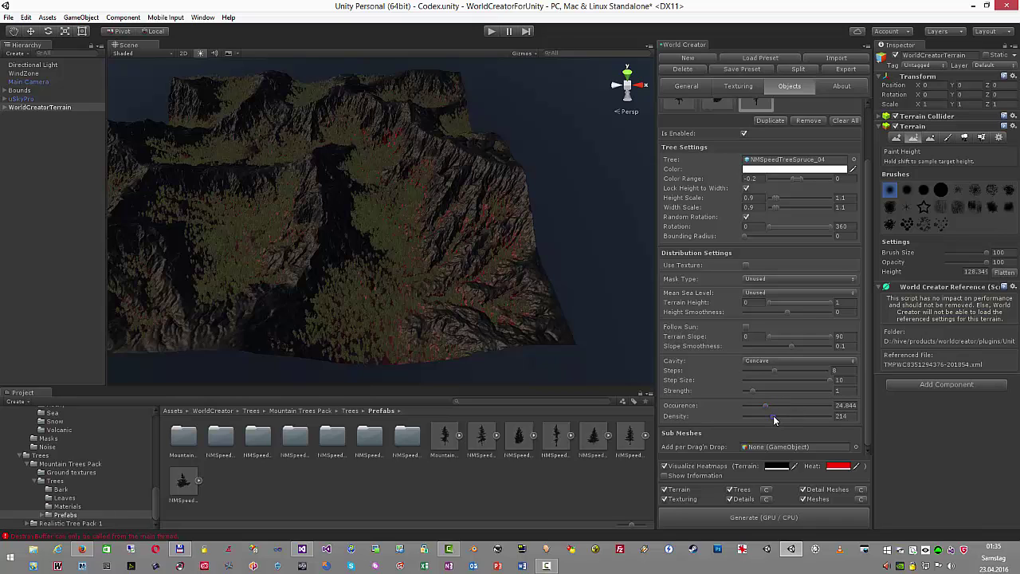
drag(774, 416, 776, 416)
drag(777, 373, 757, 373)
drag(830, 303, 785, 305)
click(789, 517)
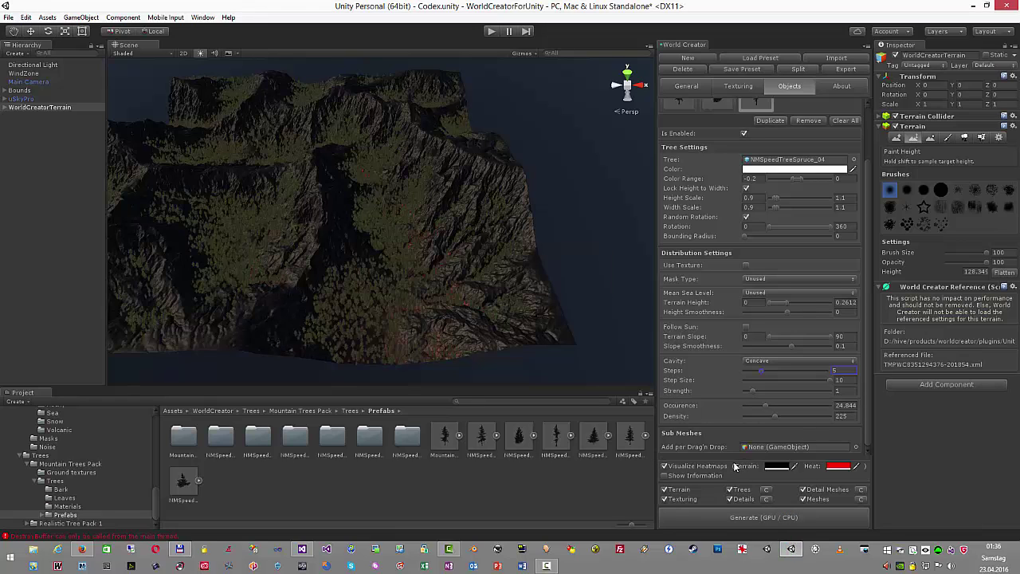
- Hide the heatmaps and inspect the spruce coverage from above and up close
click(664, 466)
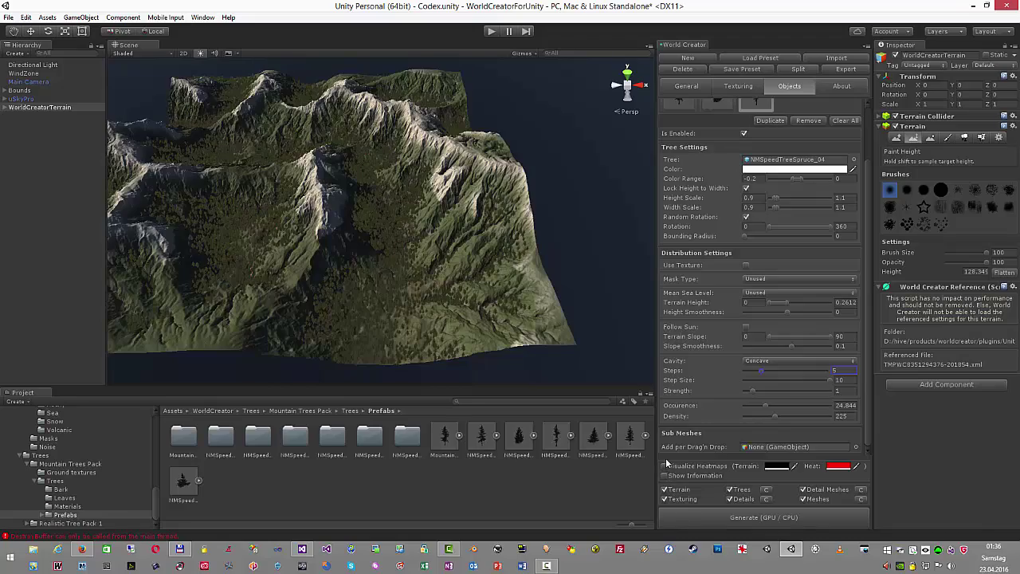
alt+drag(494, 315, 523, 291)
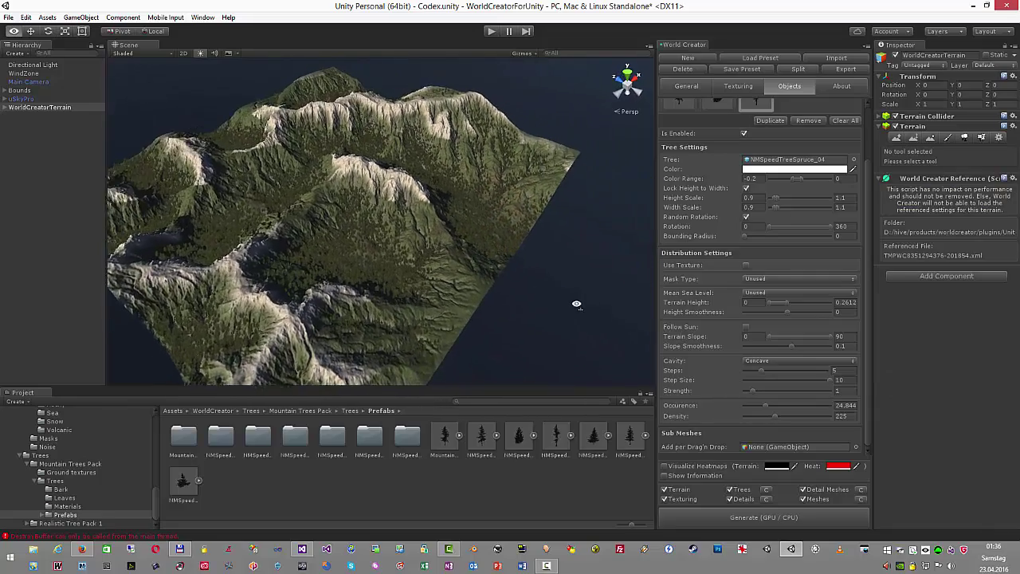
scroll(581, 300, up, 5)
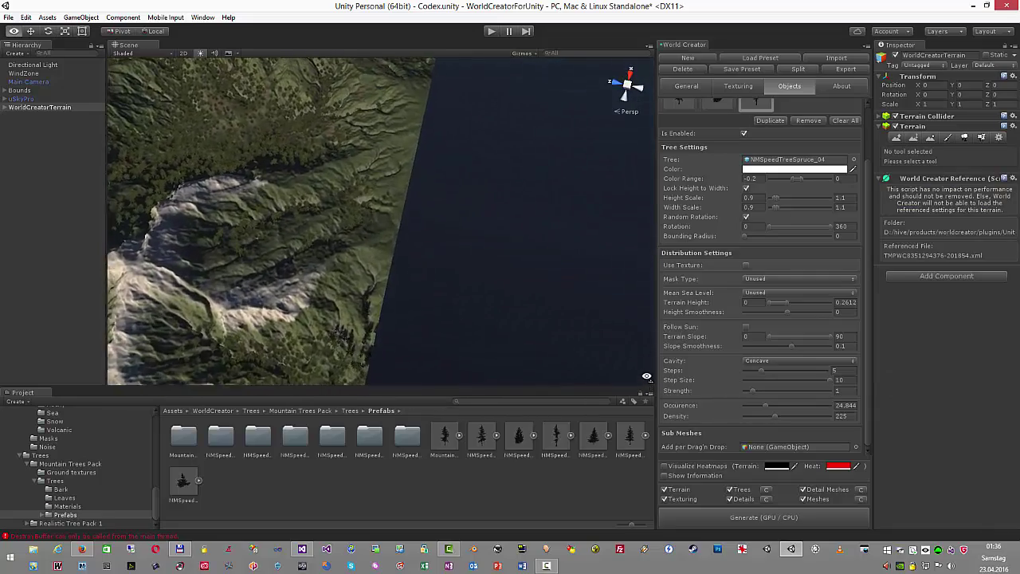
alt+drag(648, 390, 412, 191)
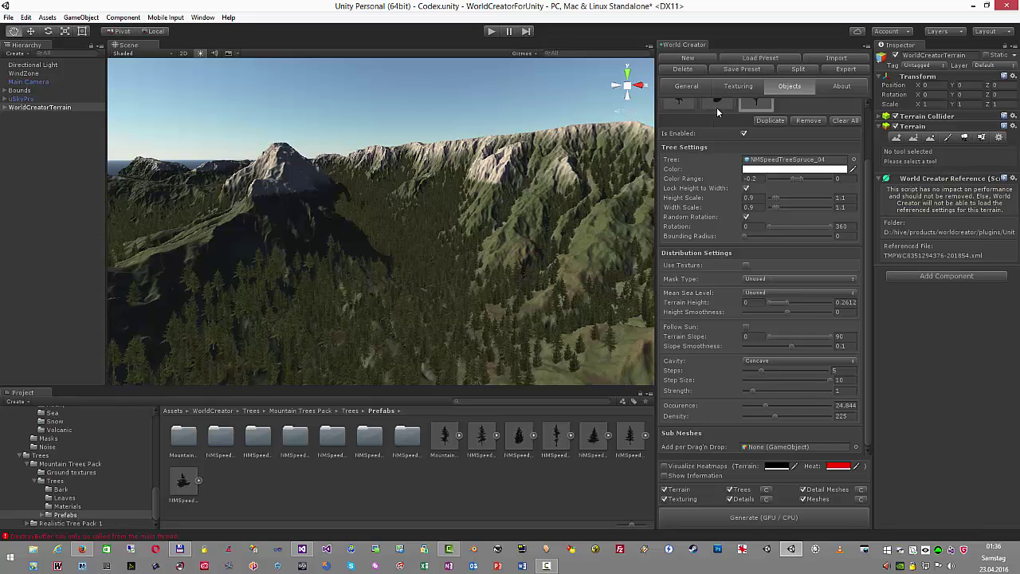
- Set the height noise type of the Ground_WindSweptSnow texture layer to Dynamic
click(738, 86)
scroll(777, 237, up, 3)
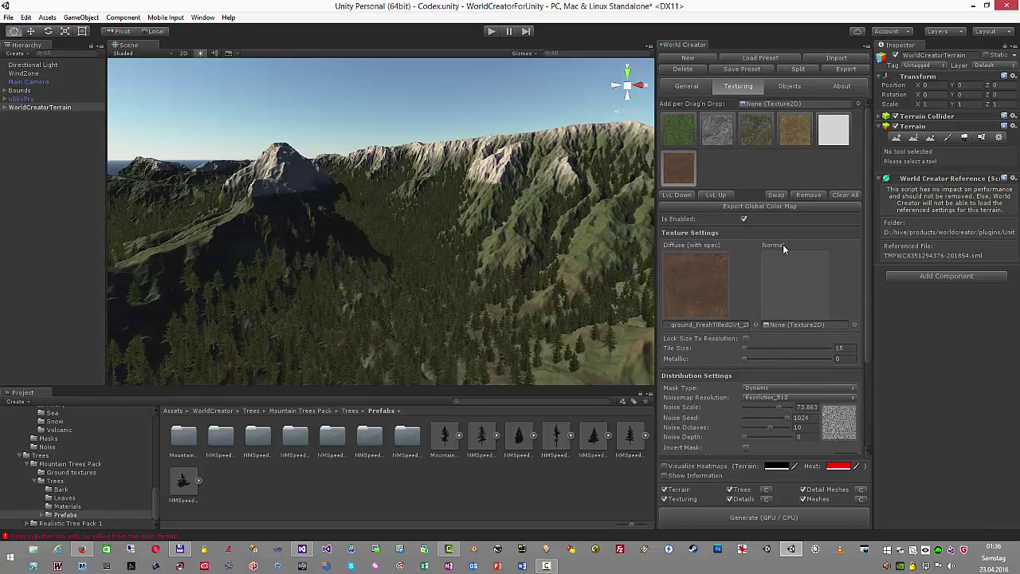
click(833, 140)
scroll(787, 420, down, 2)
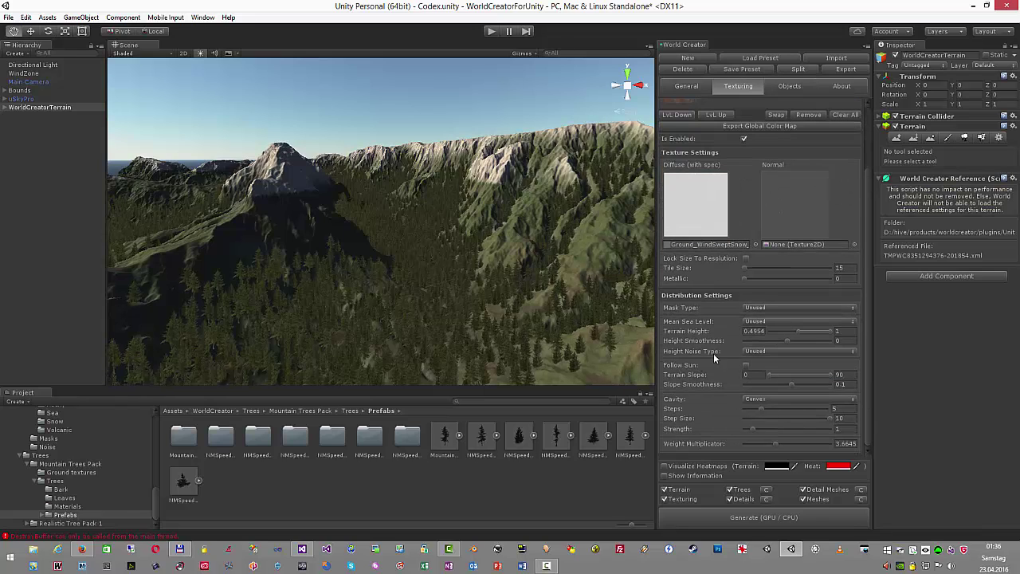
click(767, 352)
click(772, 385)
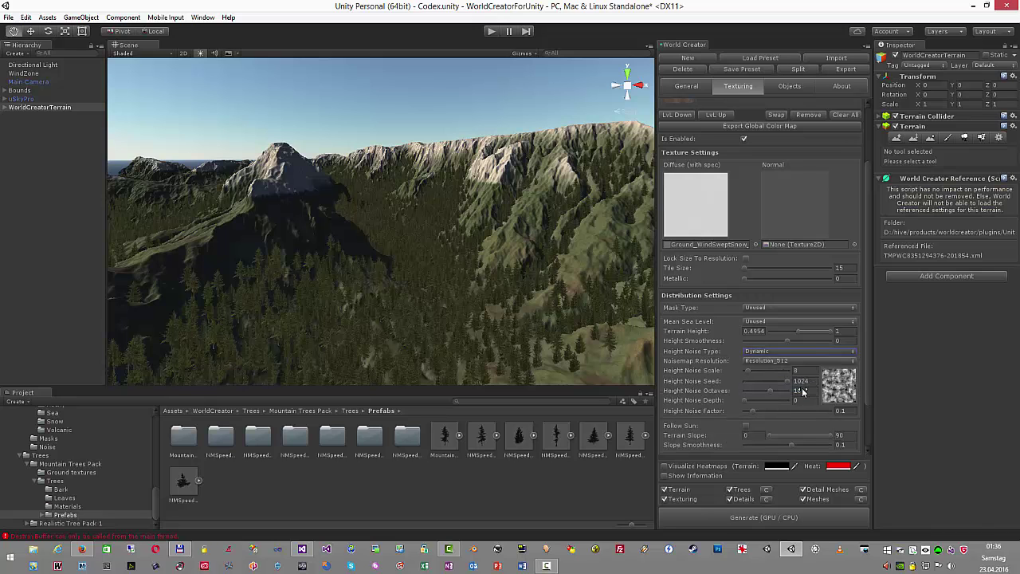
- Show the heatmaps and set the snow layer's height noise scale to 100 and height noise factor to about 0.125
click(665, 467)
right_drag(501, 247, 628, 315)
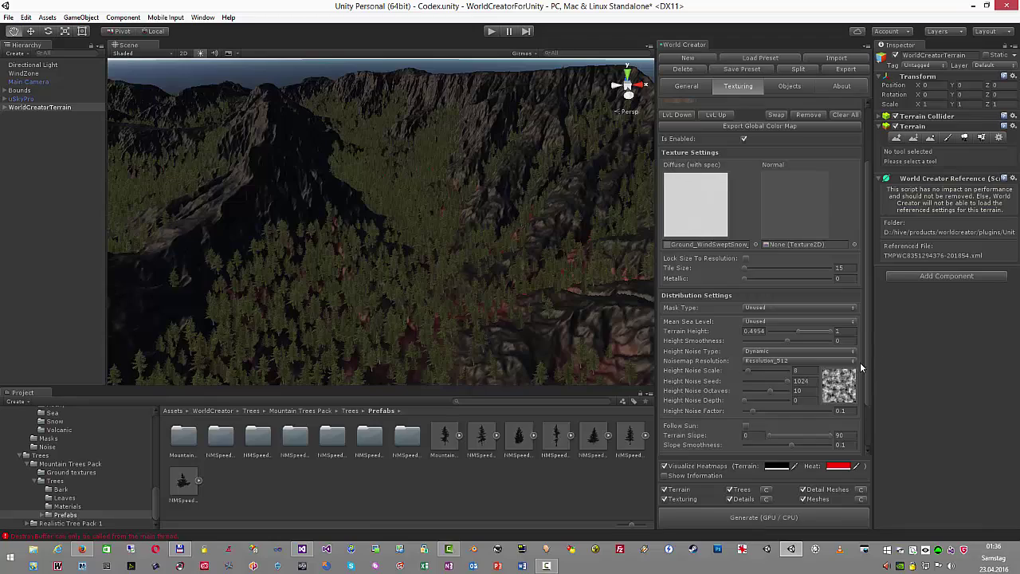
scroll(868, 374, down, 1)
right_drag(514, 269, 514, 270)
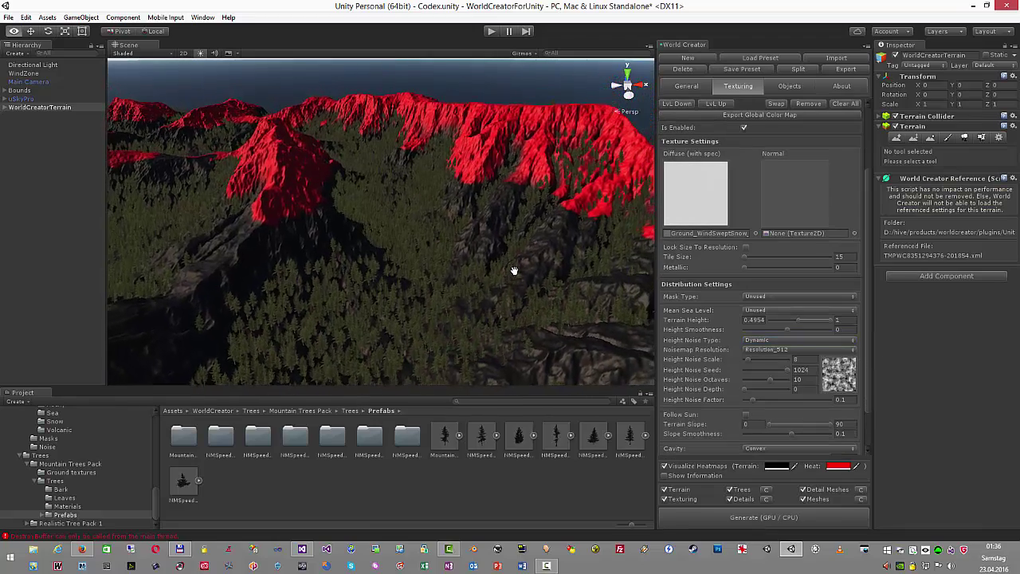
scroll(514, 271, down, 6)
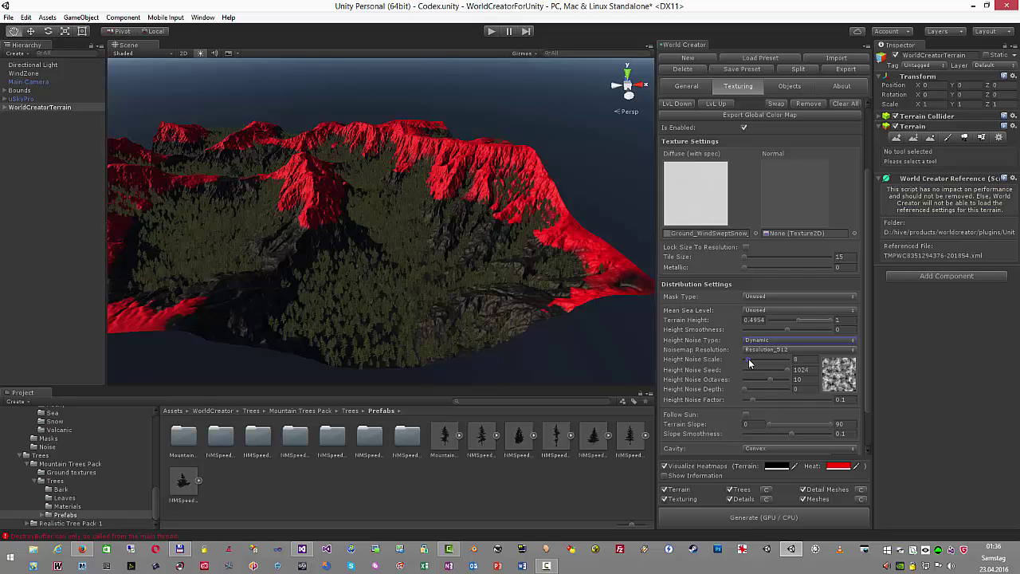
drag(749, 359, 794, 364)
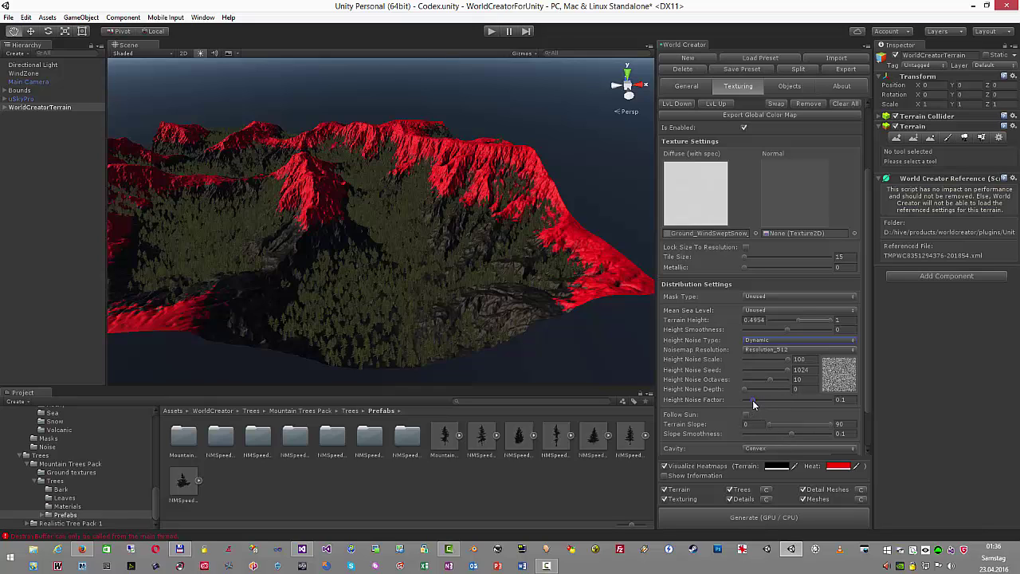
drag(753, 404, 757, 404)
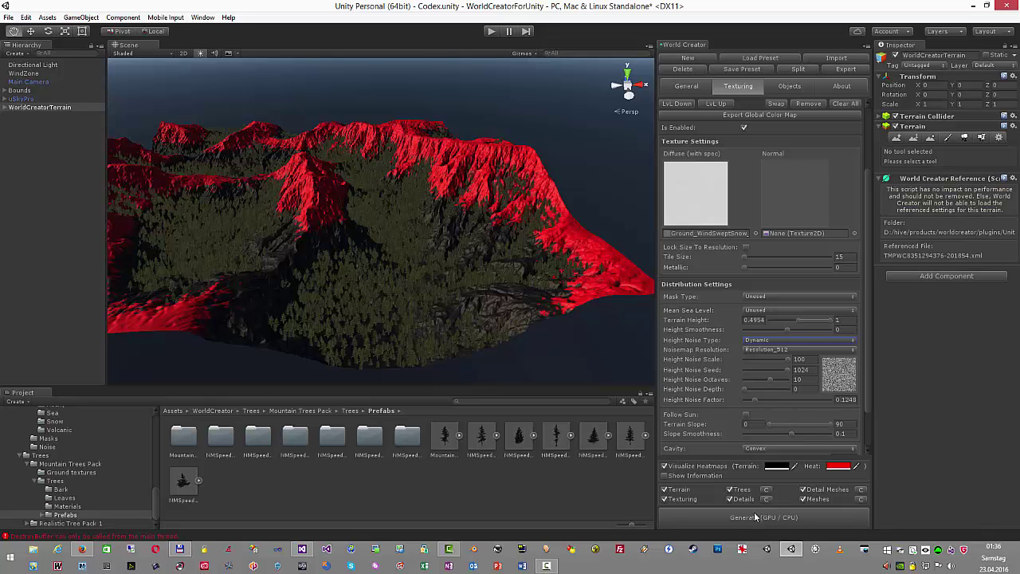
- Hide the heatmaps, regenerate the terrain and inspect the snow layer's distribution from several sides
click(667, 466)
click(703, 519)
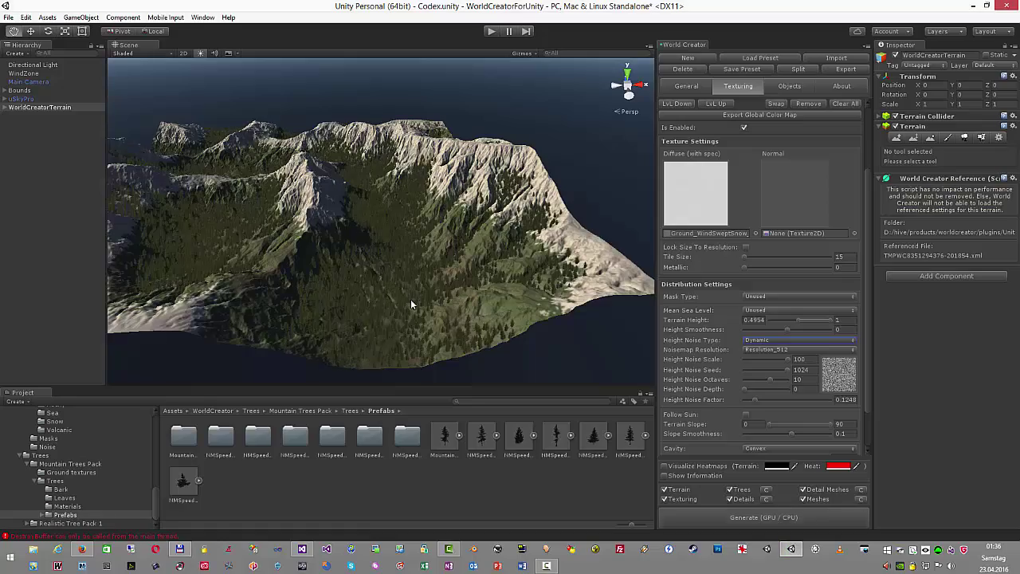
key(w)
right_drag(421, 287, 405, 240)
right_drag(339, 121, 156, 150)
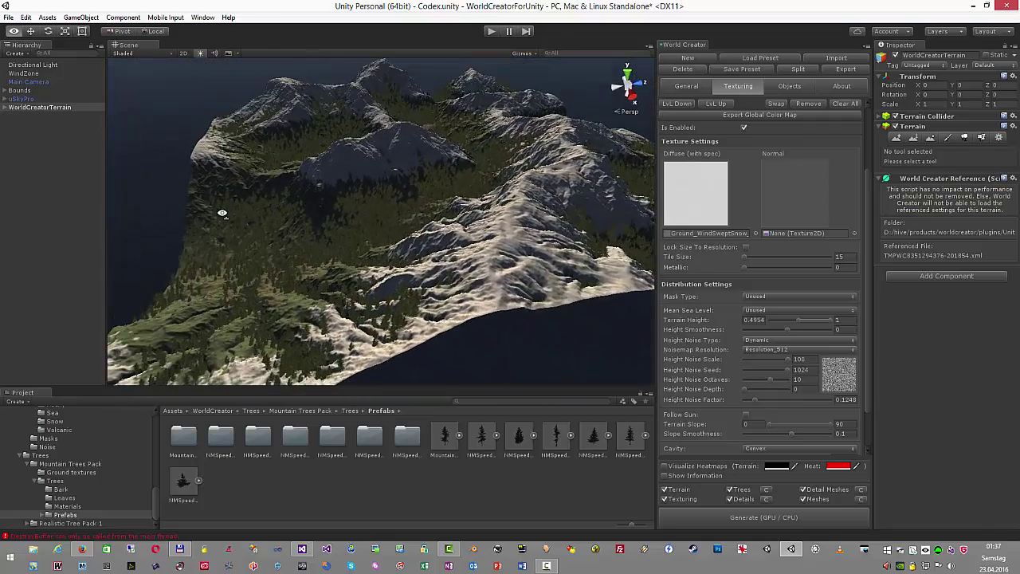
right_drag(283, 213, 478, 227)
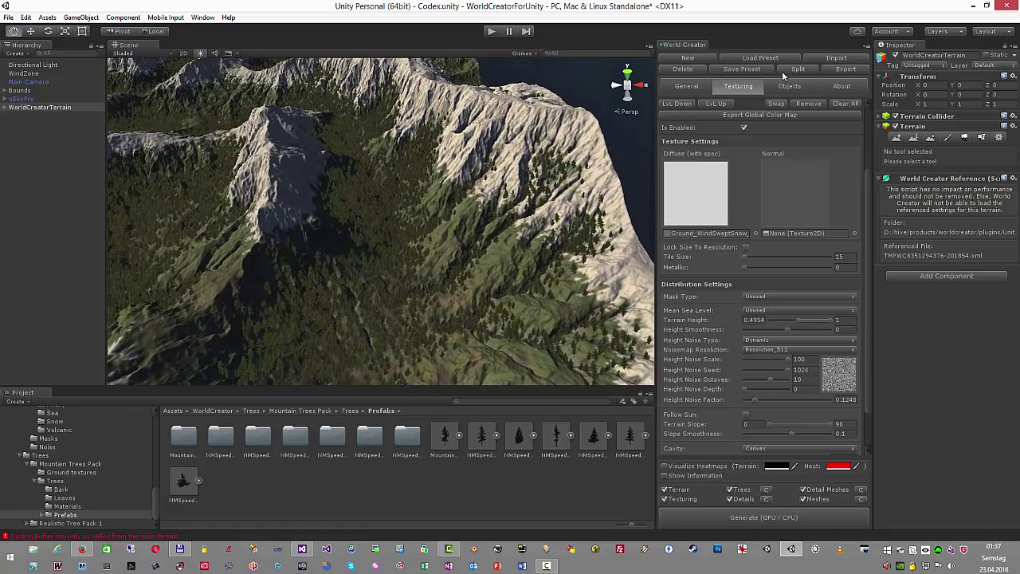
- Open the Details settings for the terrain's objects
click(788, 86)
scroll(753, 148, up, 2)
click(737, 106)
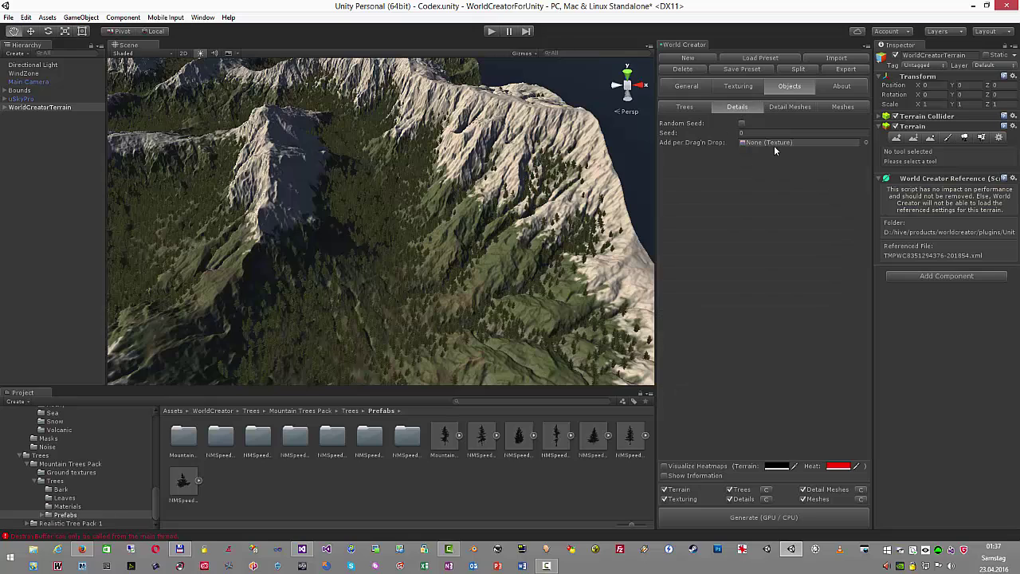
- Collapse the WorldCreator asset folders and open the Grass folder under Vegetation > Ground Cover
click(36, 482)
click(23, 489)
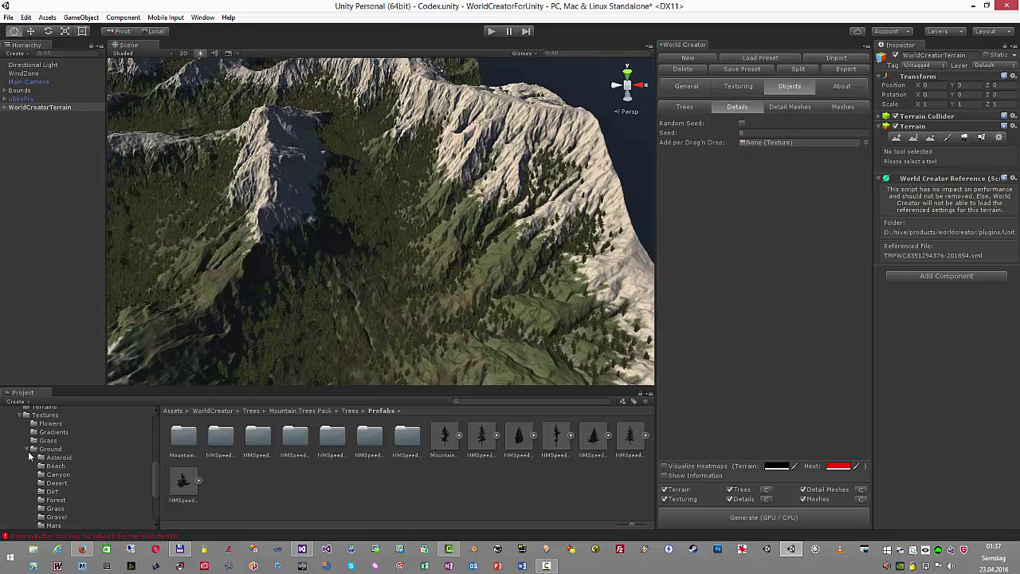
click(30, 451)
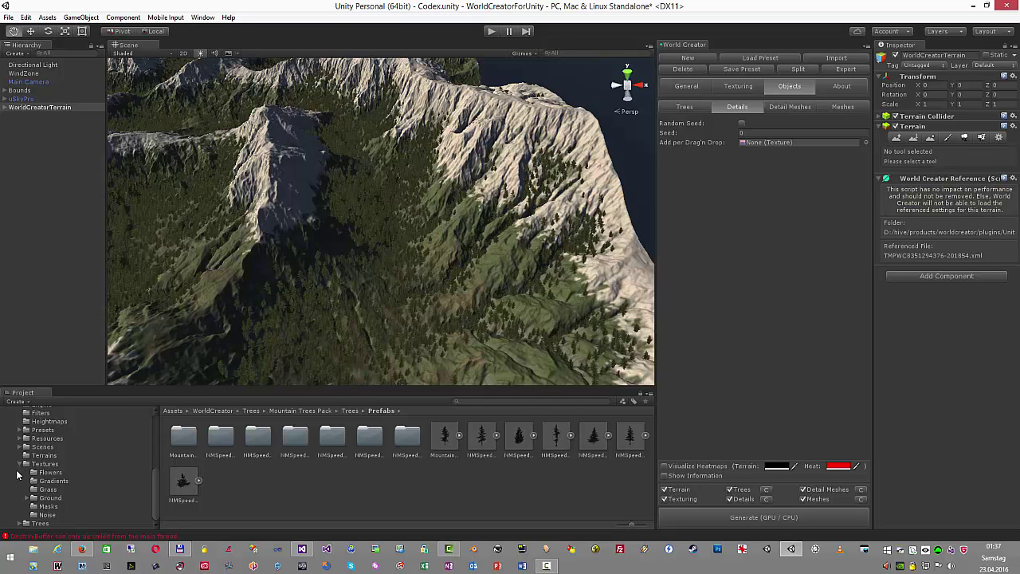
click(21, 463)
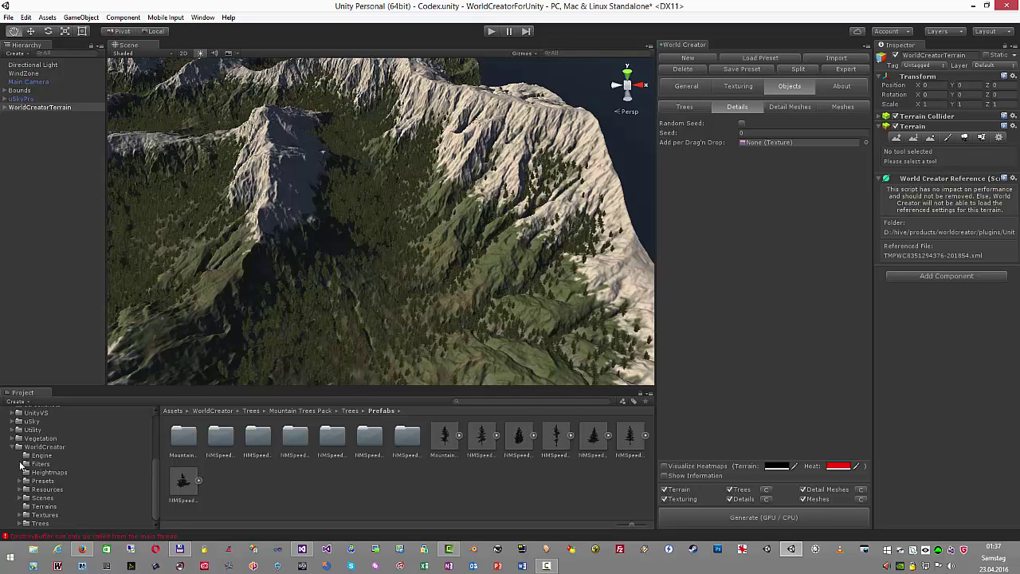
click(10, 447)
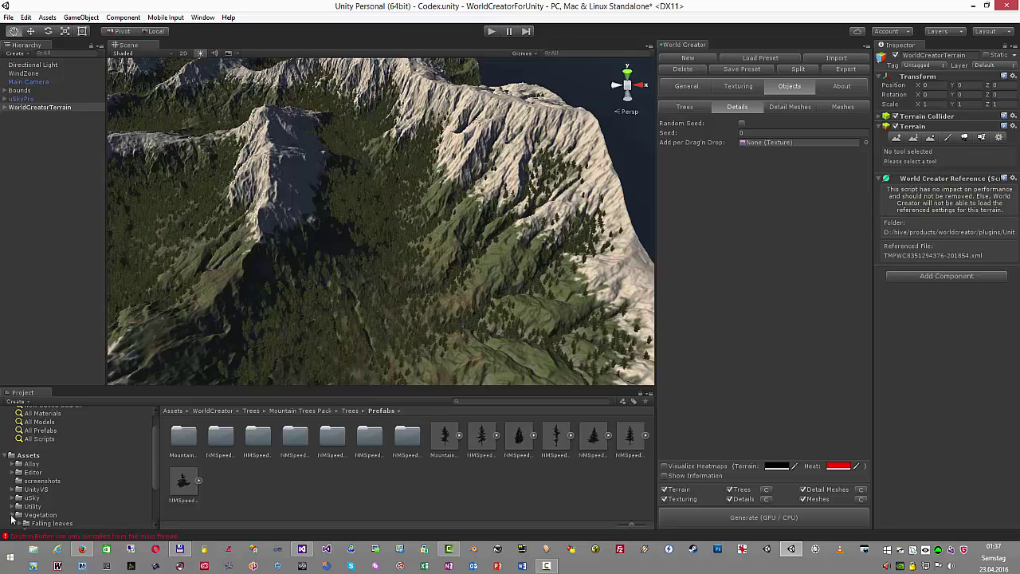
click(18, 514)
click(19, 481)
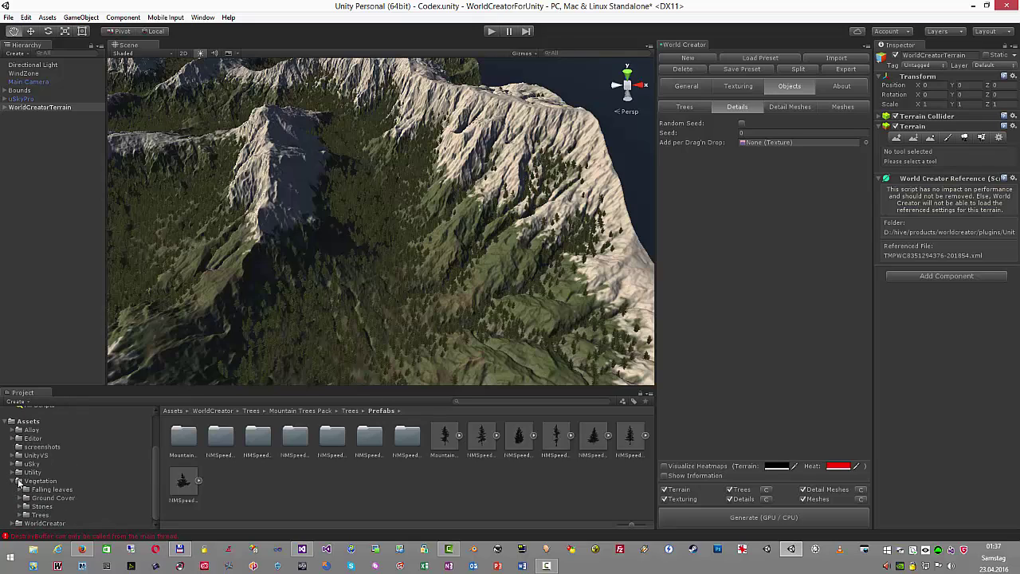
click(26, 498)
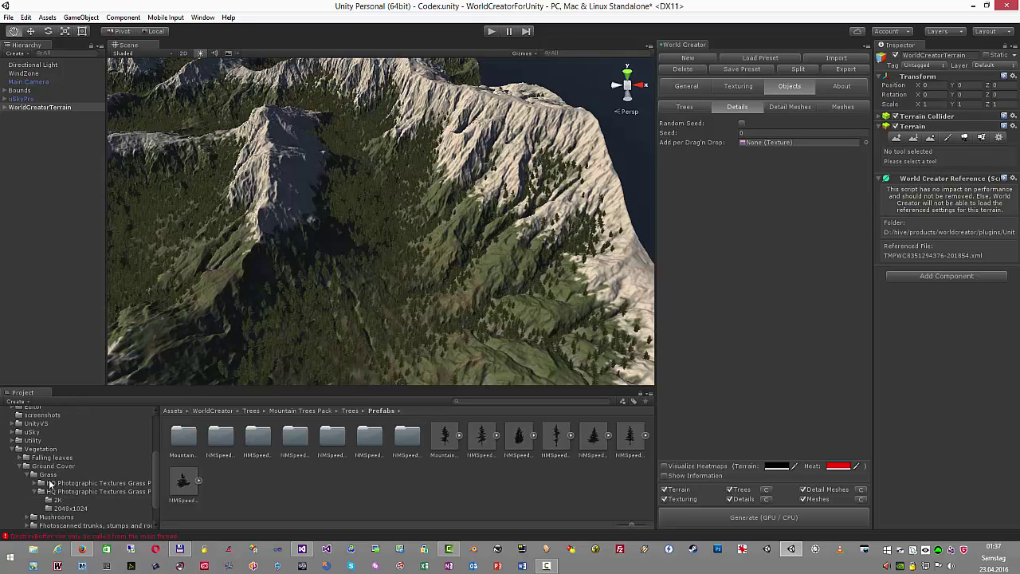
click(50, 506)
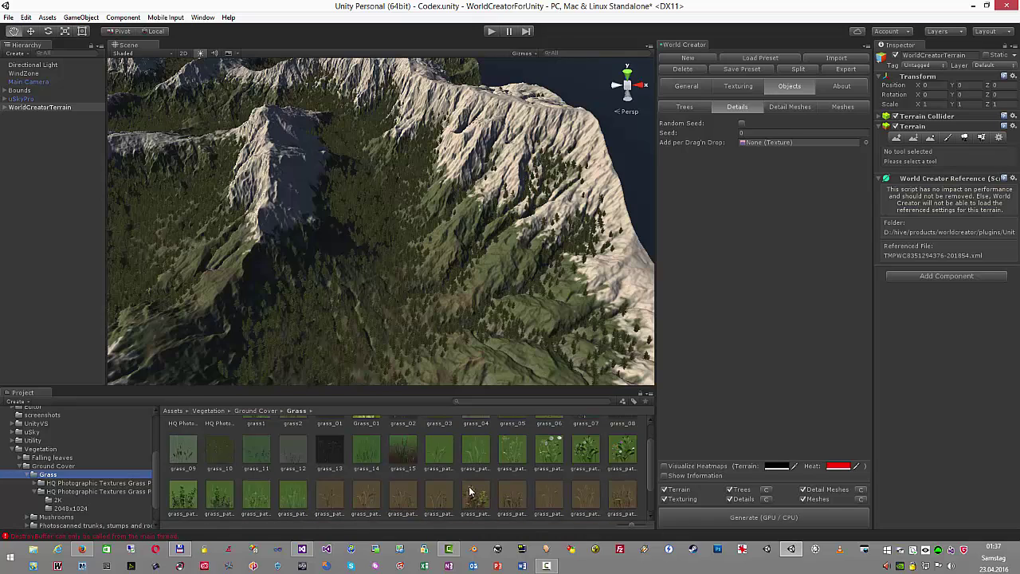
- Add the grass_patch1 texture as a terrain detail and show its distribution heatmap
drag(440, 458, 772, 141)
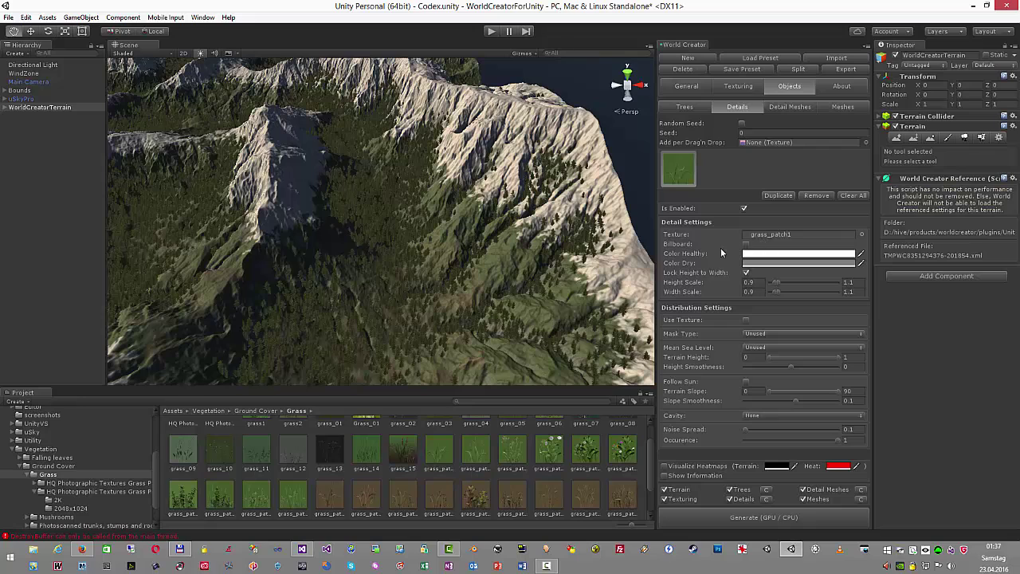
click(665, 467)
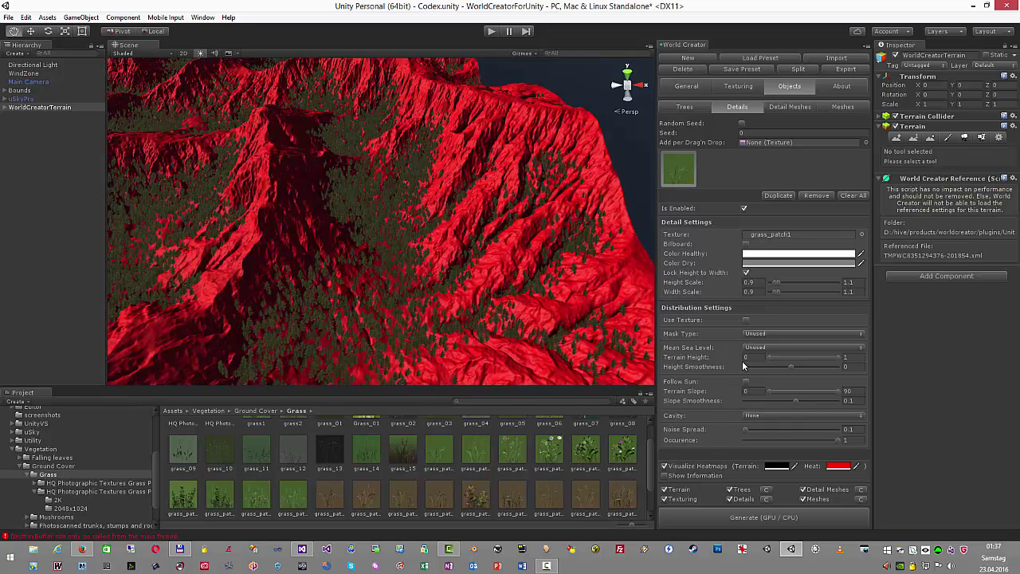
alt+drag(500, 220, 445, 244)
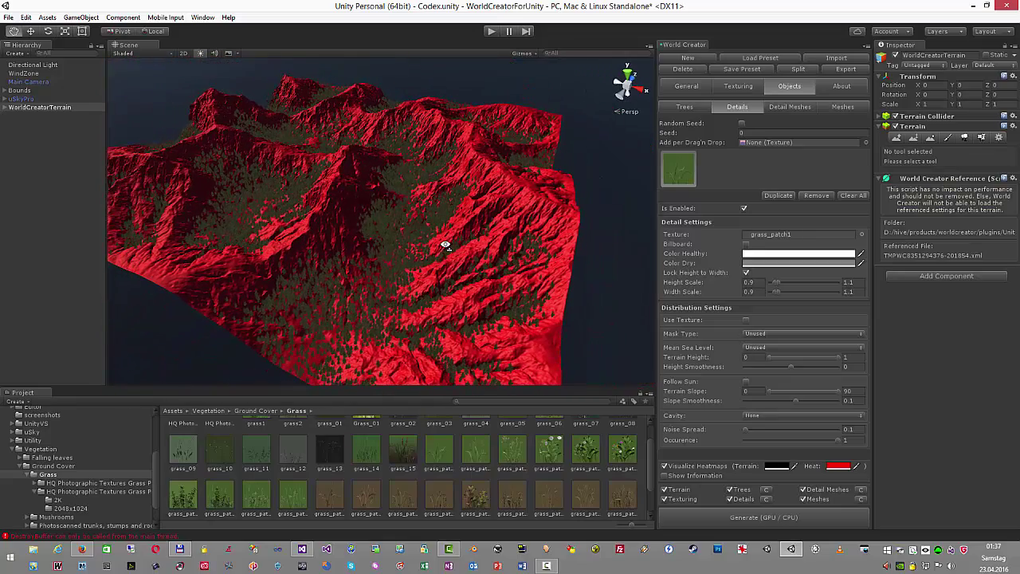
- Restrict the grass_patch1 detail to the green grass texture layer and lower its maximum terrain height to about 0.42
click(746, 320)
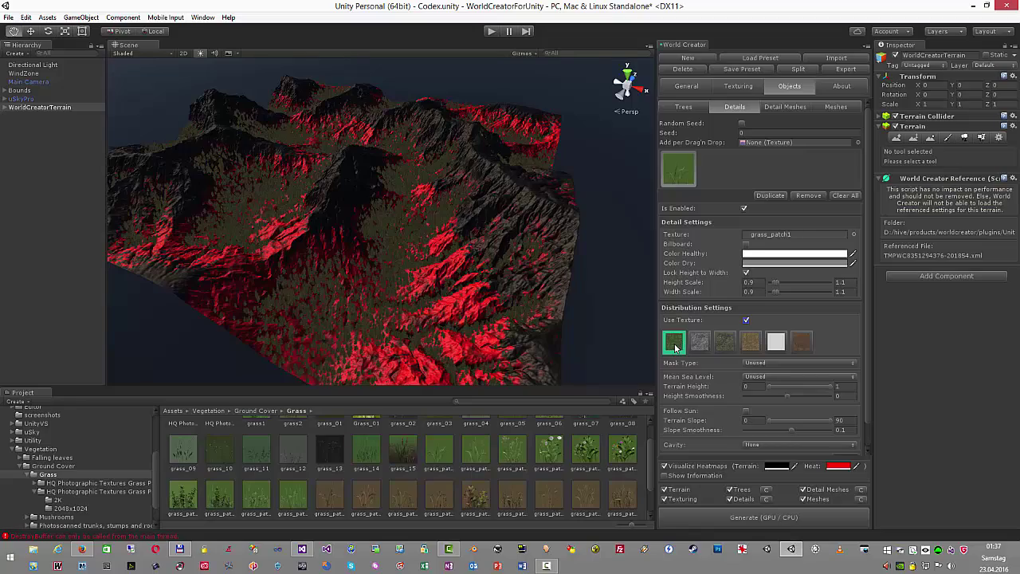
alt+drag(521, 296, 610, 292)
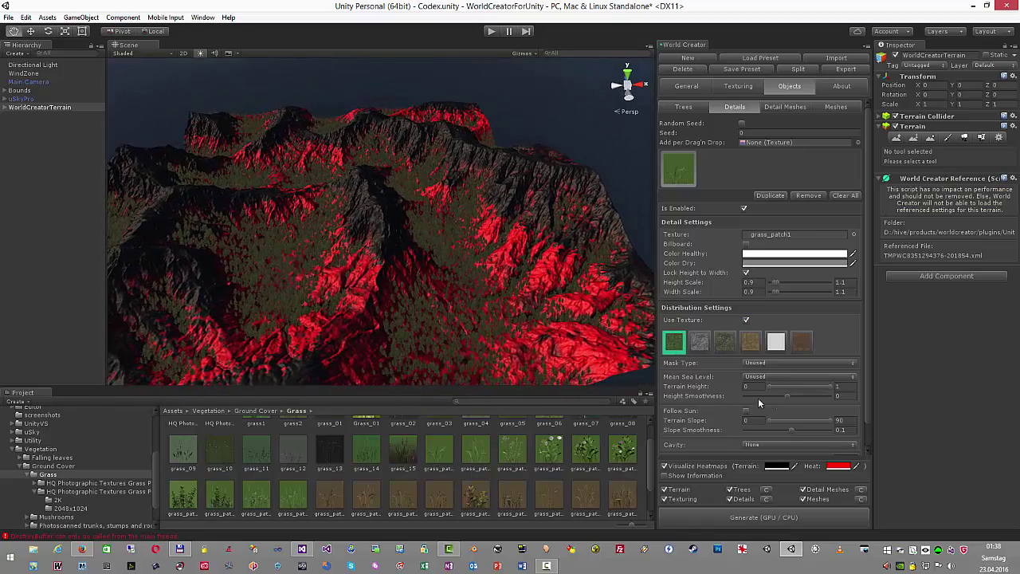
scroll(827, 362, down, 1)
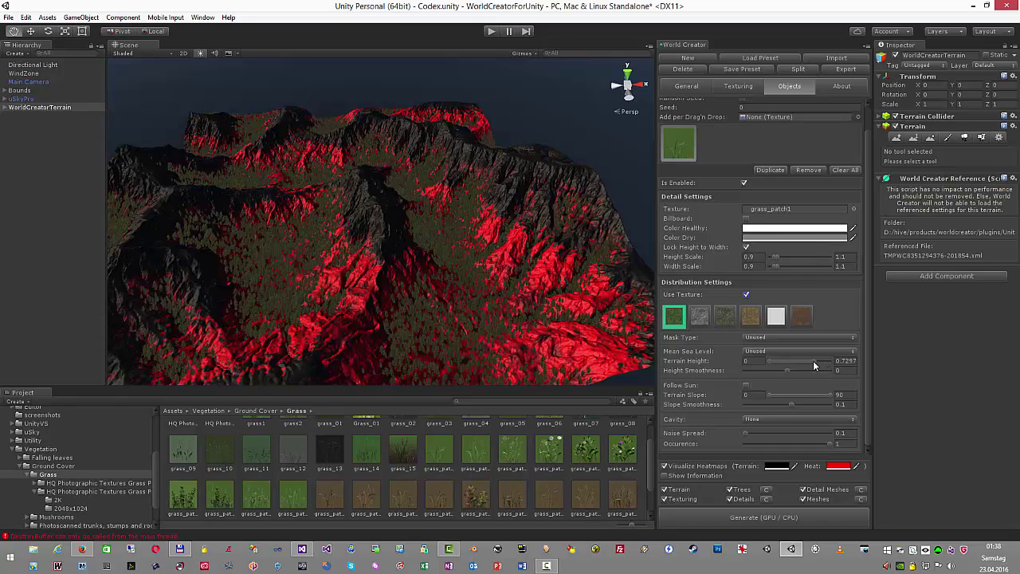
drag(813, 360, 803, 362)
mouse_move(811, 360)
mouse_down()
mouse_move(792, 364)
mouse_move(809, 372)
mouse_up()
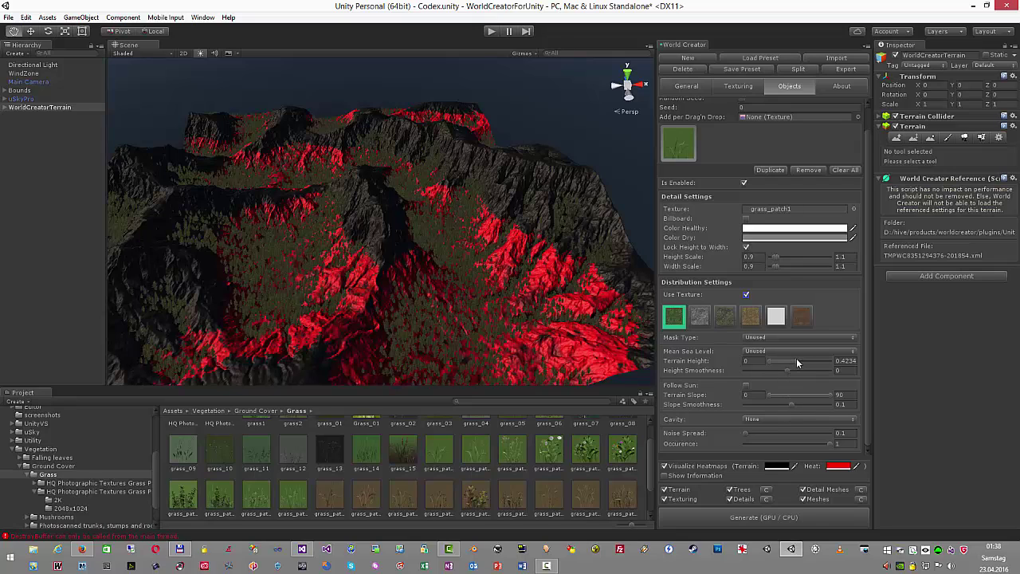
- Set the grass_patch1 detail's maximum terrain height to 0.3513 and height smoothness to 0.2484, and make a copy that uses the grass_patch2 texture
mouse_move(796, 358)
mouse_down()
mouse_move(808, 359)
mouse_move(788, 370)
mouse_move(798, 371)
mouse_up()
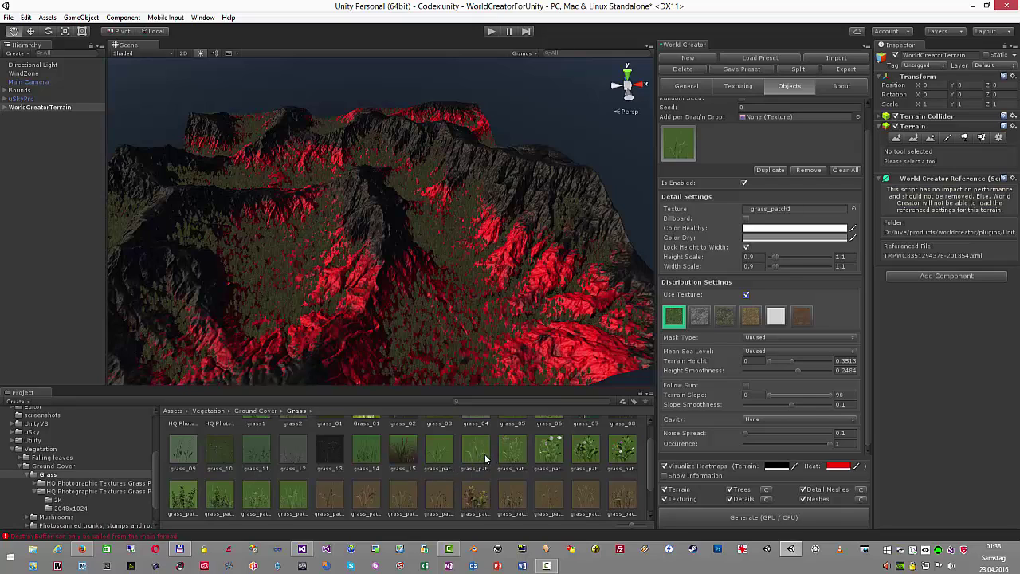
drag(485, 459, 728, 155)
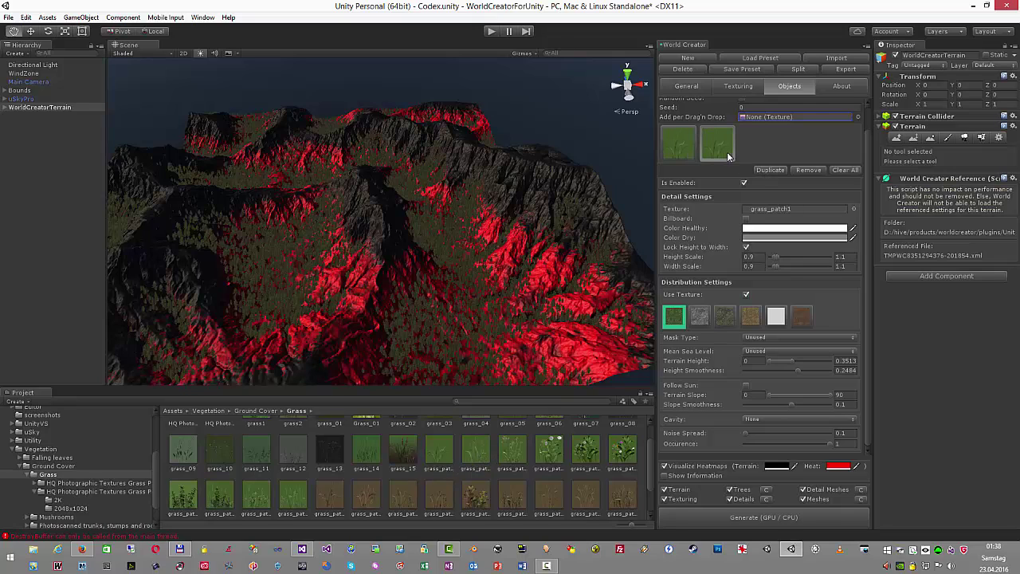
drag(486, 459, 761, 209)
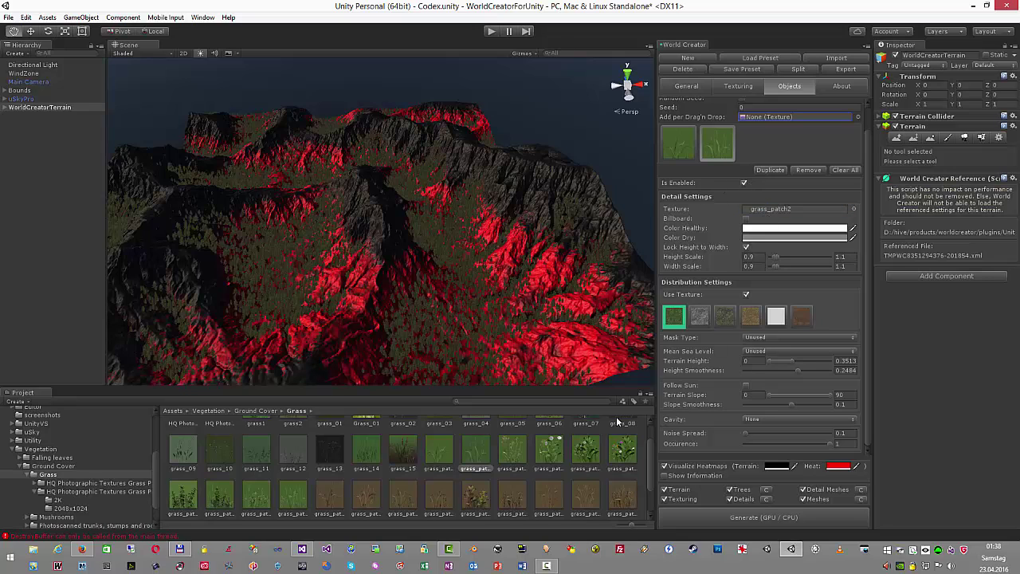
- Duplicate the grass_patch2 detail and assign the grass_patch10 texture to the copy
click(762, 169)
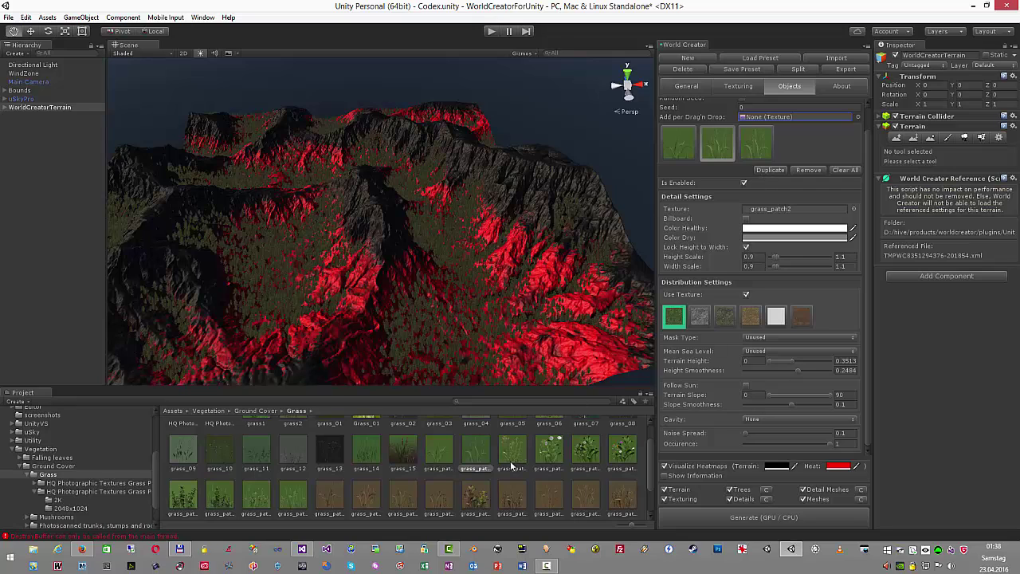
drag(293, 494, 780, 209)
click(768, 153)
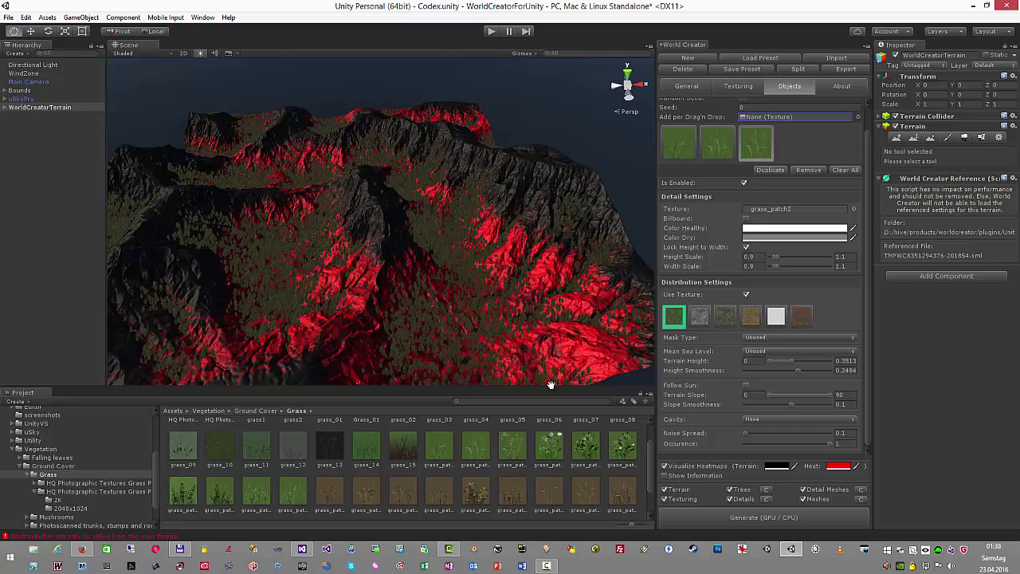
drag(294, 490, 777, 211)
click(761, 151)
- Limit the grass_patch10 detail to gentler terrain by setting its maximum terrain slope to 33.243
drag(832, 397, 779, 395)
click(723, 148)
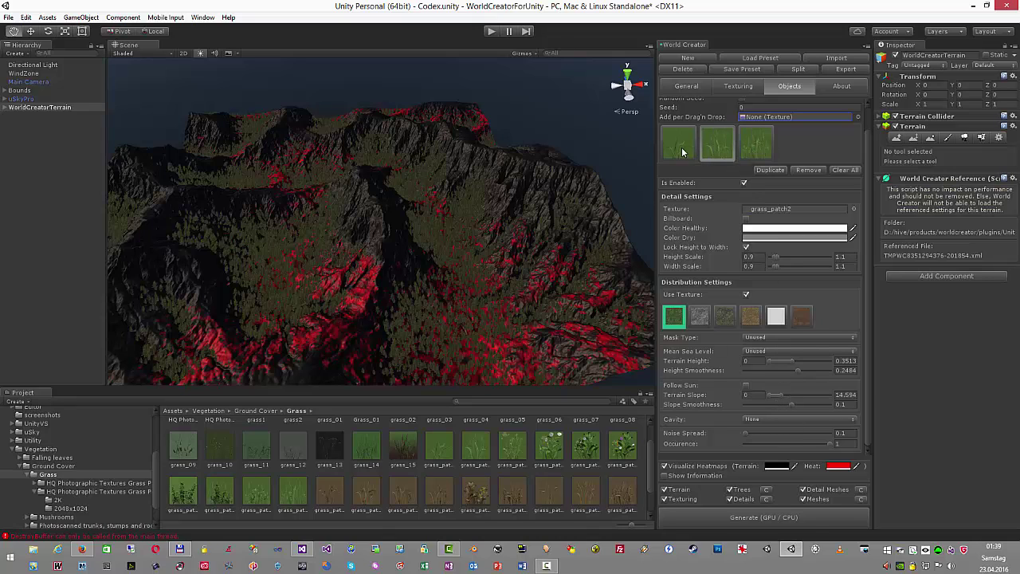
click(758, 154)
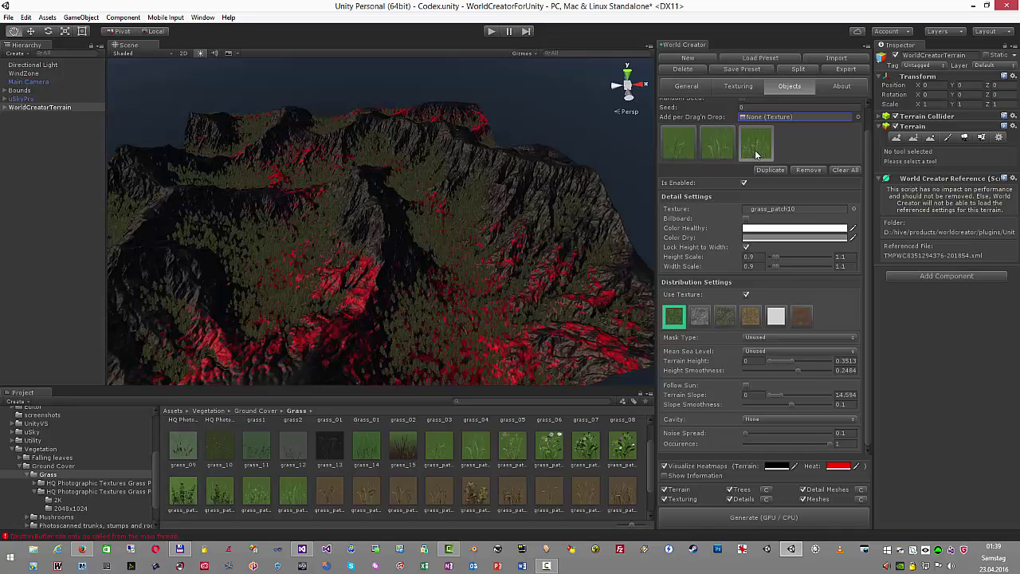
mouse_move(780, 393)
mouse_down()
mouse_move(822, 396)
mouse_move(794, 397)
mouse_up()
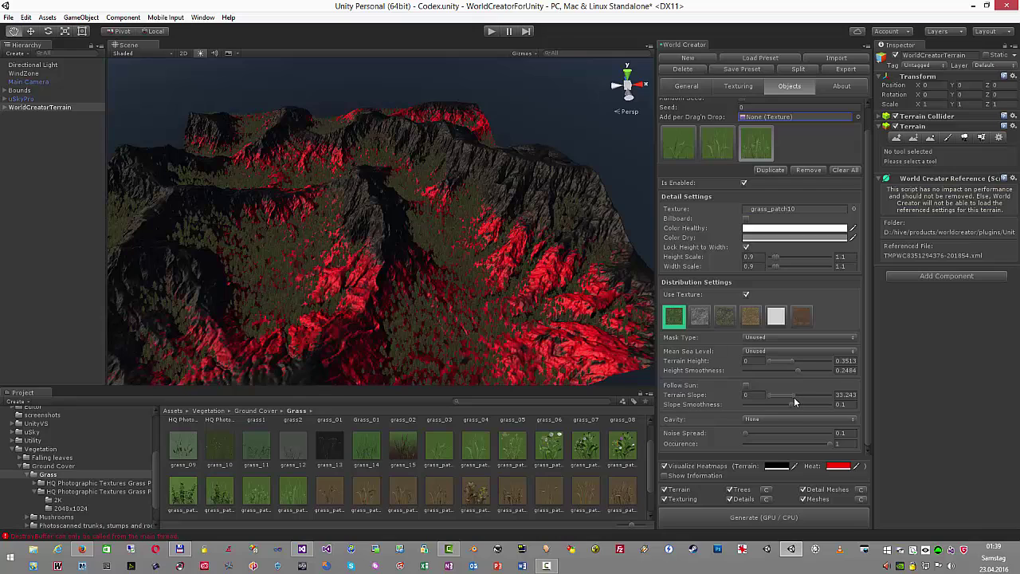
- Generate the terrain with the three grass details, hide the heatmap and inspect the vegetation up close
click(763, 520)
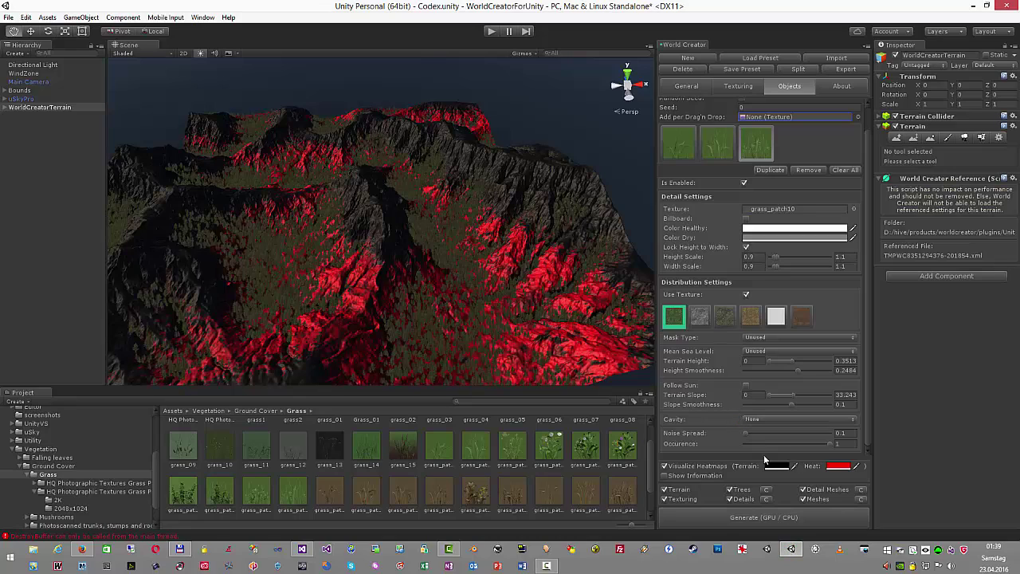
click(664, 466)
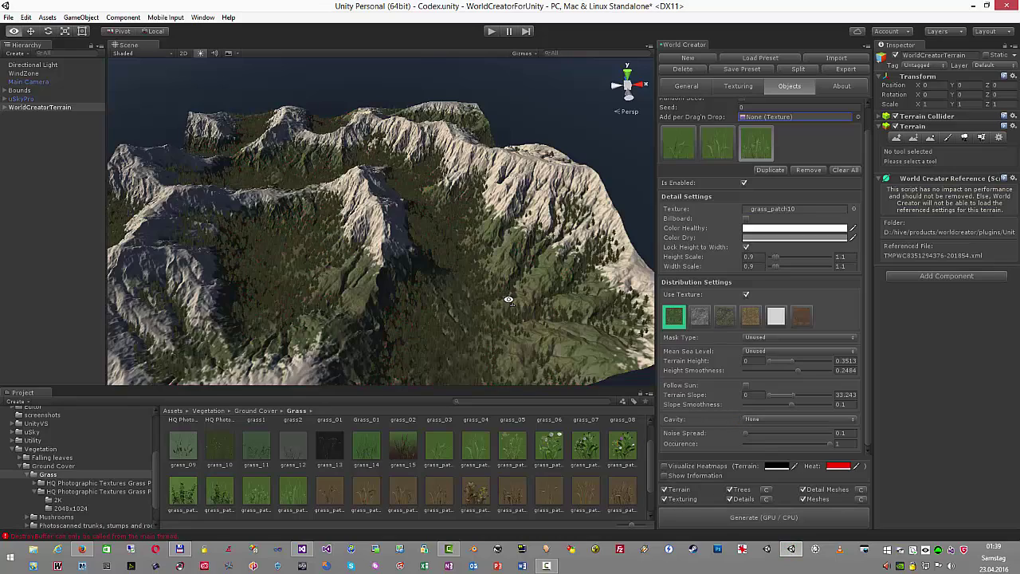
right_drag(509, 301, 630, 335)
right_drag(557, 207, 385, 279)
scroll(385, 277, down, 3)
scroll(385, 278, up, 5)
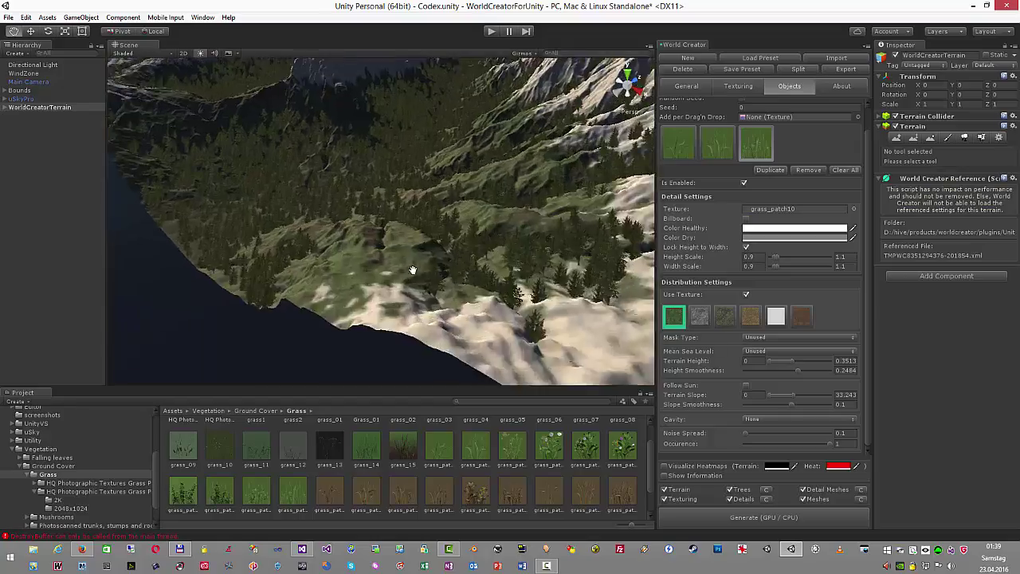
mouse_move(420, 269)
right_down()
mouse_move(383, 271)
mouse_move(351, 230)
mouse_move(337, 287)
mouse_move(353, 249)
mouse_move(377, 282)
mouse_move(423, 230)
mouse_move(442, 239)
mouse_move(432, 228)
mouse_move(460, 210)
mouse_move(469, 248)
mouse_move(536, 206)
mouse_move(608, 250)
mouse_move(584, 280)
mouse_move(581, 478)
right_up()
key(shift+e)
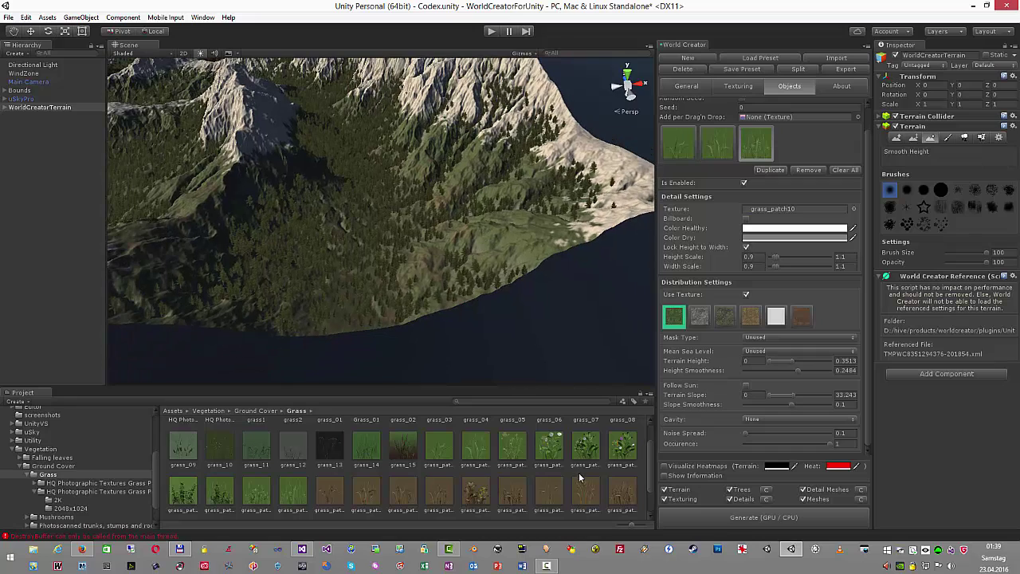
- Add the grass_patch4 texture as a detail, show its heatmap and restrict it to the green grass texture layer
scroll(769, 193, up, 2)
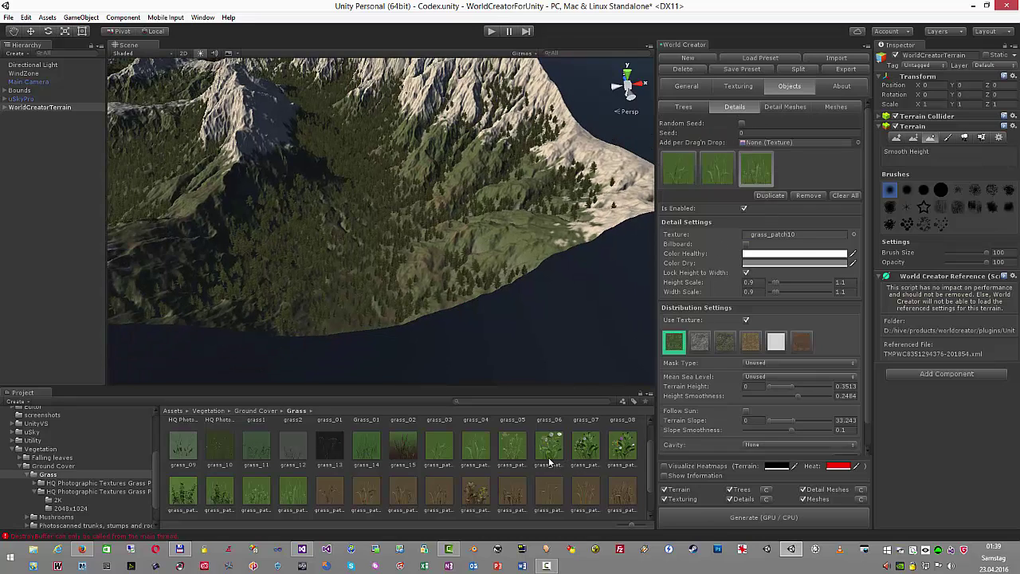
scroll(550, 461, up, 1)
drag(549, 461, 777, 148)
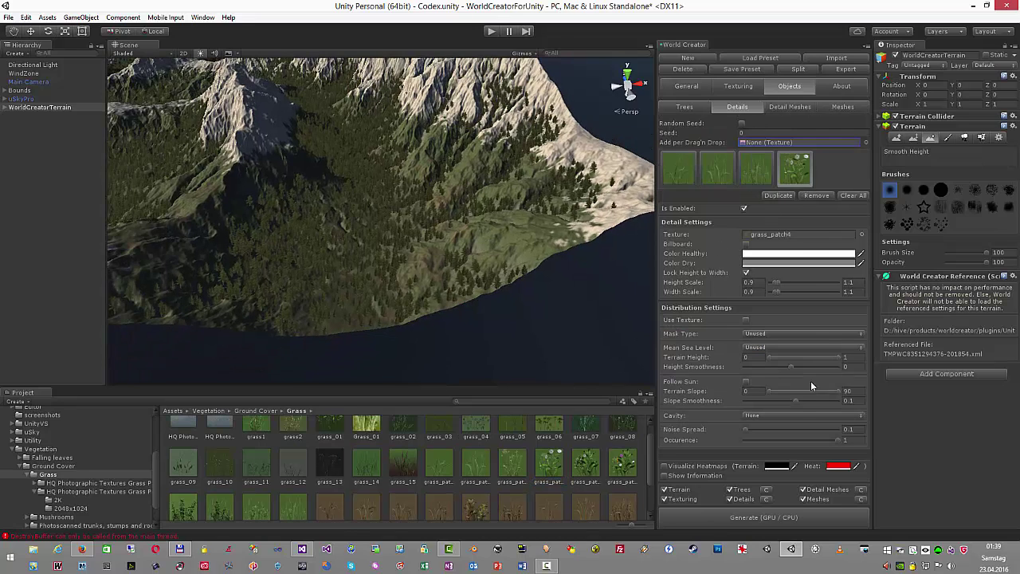
click(665, 465)
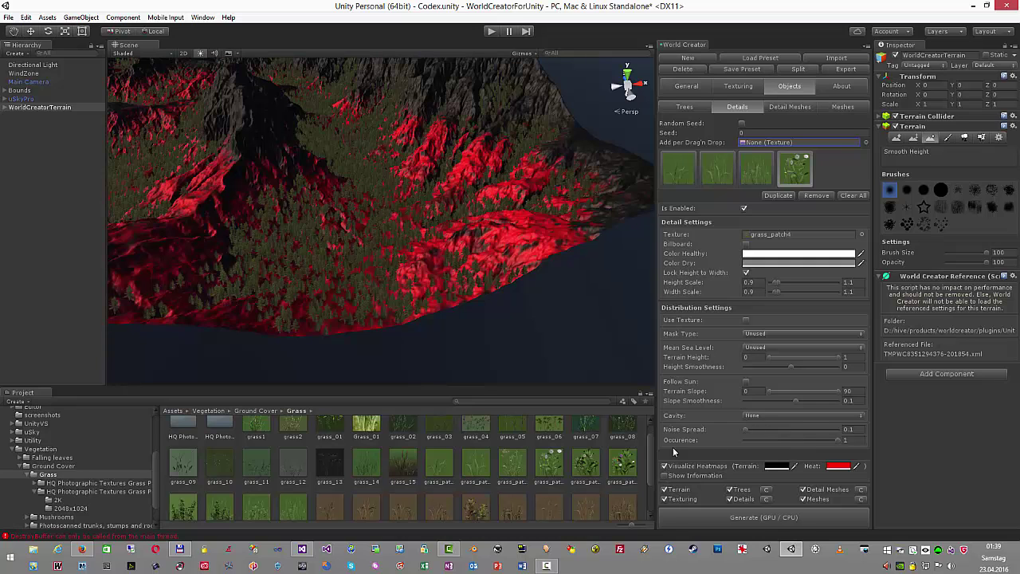
click(746, 321)
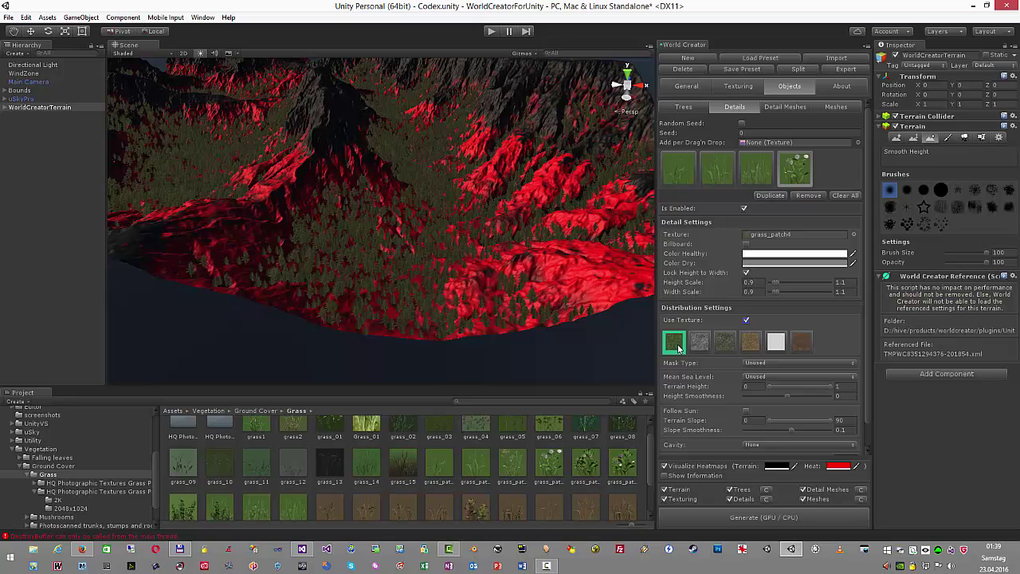
- Set the grass_patch4 detail's occurrence to 0.4844, noise spread to 3.5161, maximum terrain slope to 2.4324 and maximum terrain height to 0.2432
scroll(813, 388, down, 1)
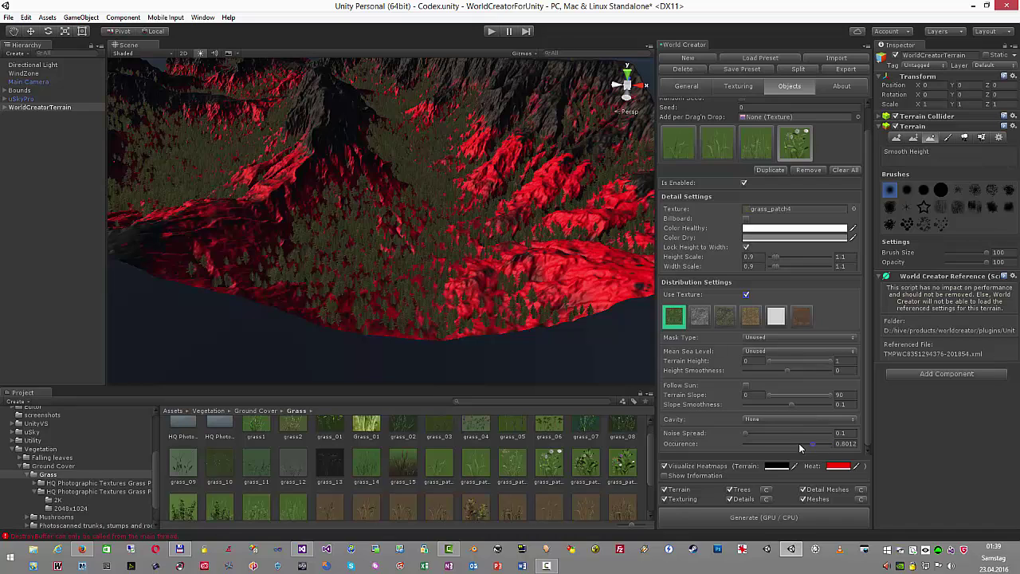
drag(800, 448, 772, 449)
drag(810, 393, 773, 398)
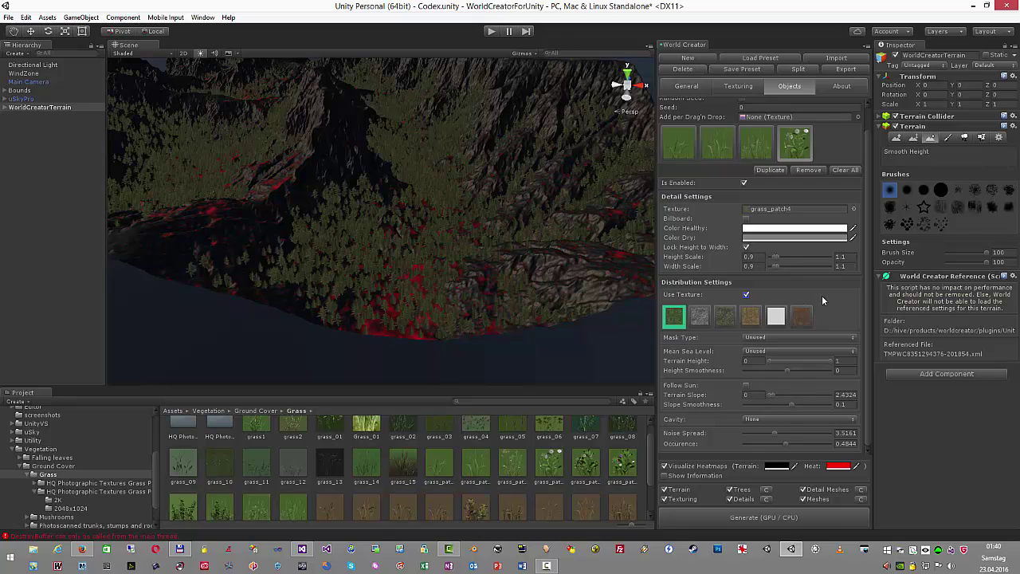
drag(830, 360, 786, 360)
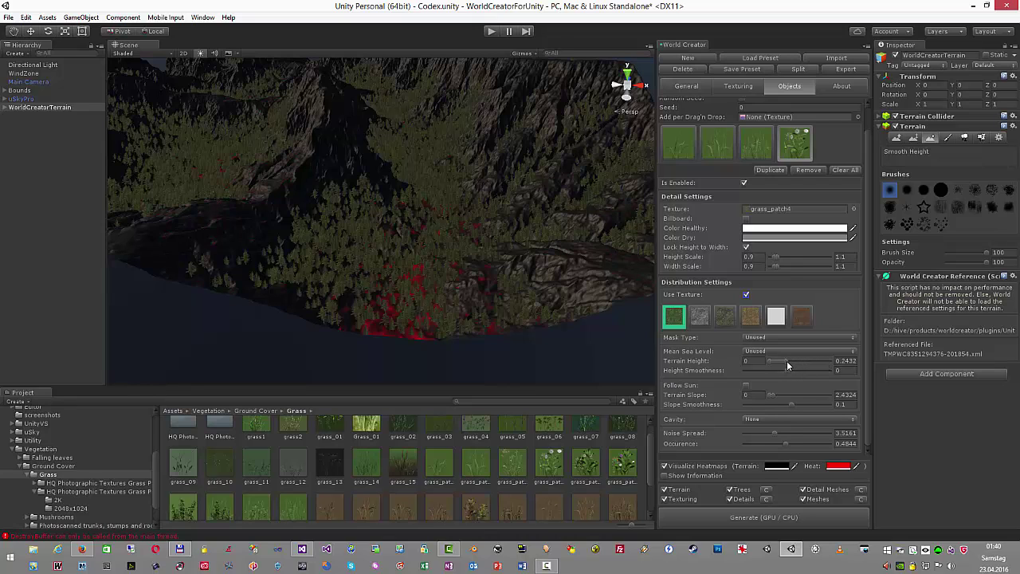
- Regenerate the terrain with the grass_patch4 detail, hide the heatmap and inspect the ground cover among the trees
click(769, 518)
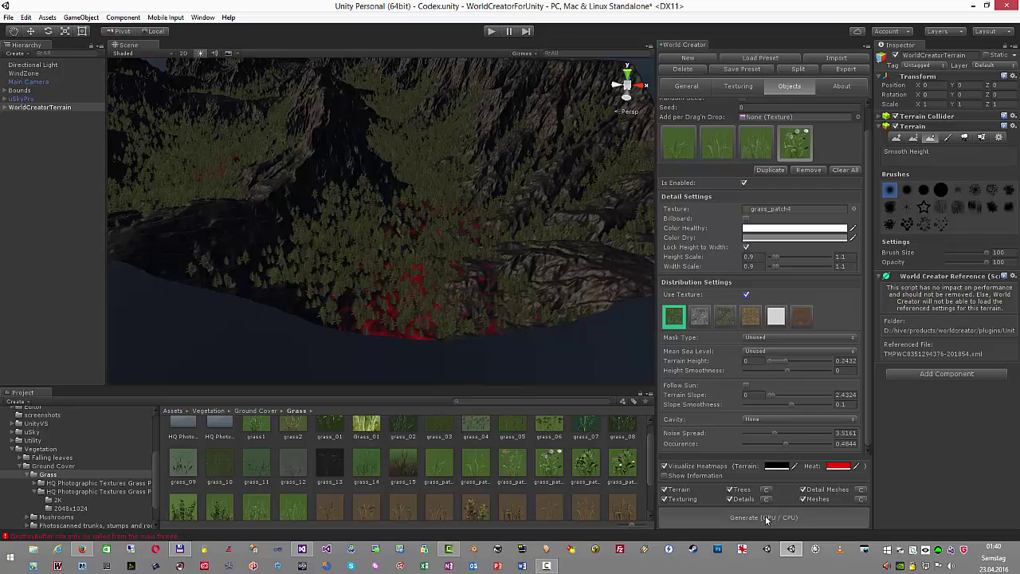
click(665, 466)
right_drag(536, 336, 411, 240)
key(w)
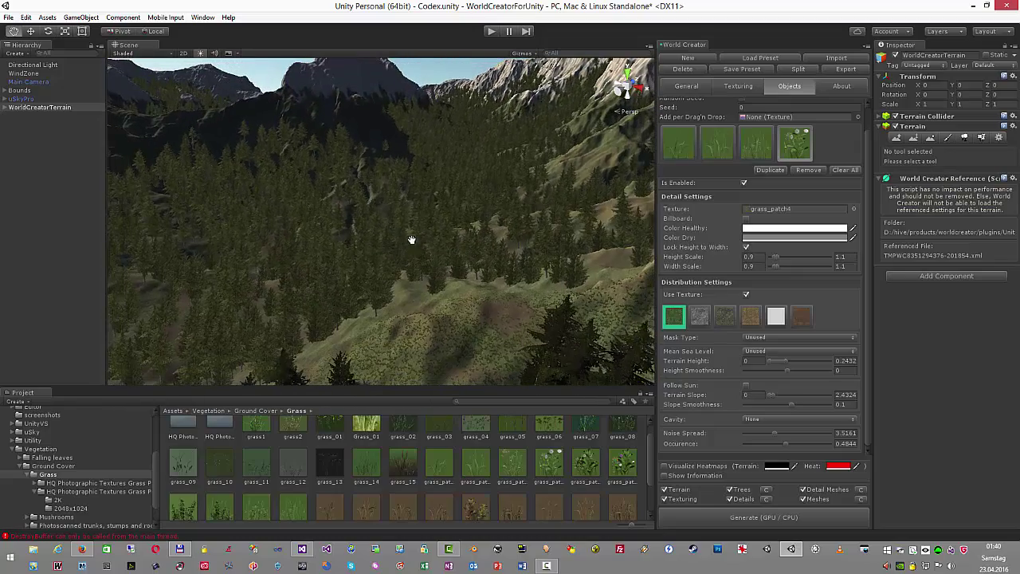
- Add the grass_patch6 texture as a detail, show its heatmap and restrict it to the green grass texture layer
scroll(585, 444, up, 1)
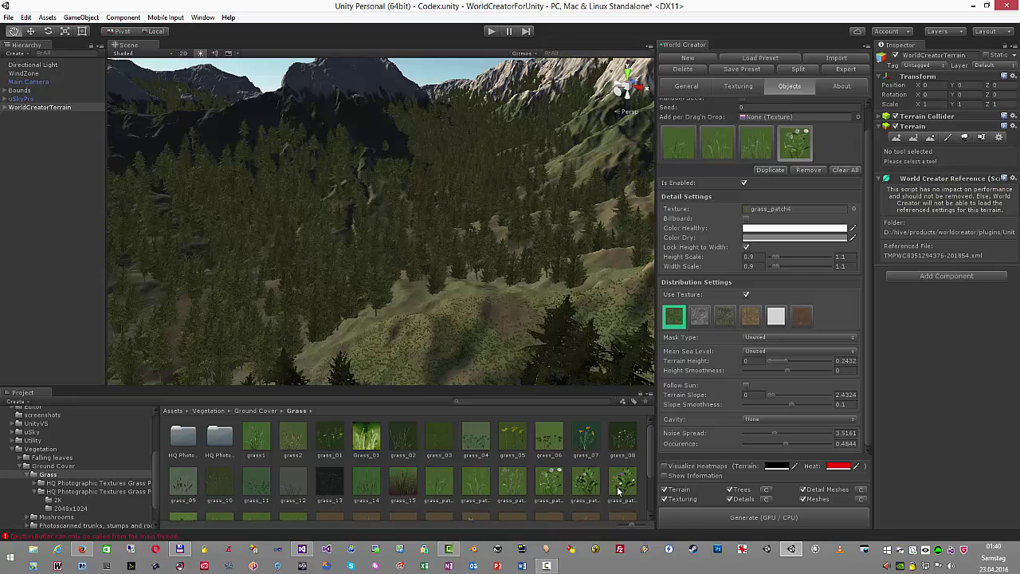
drag(623, 486, 789, 121)
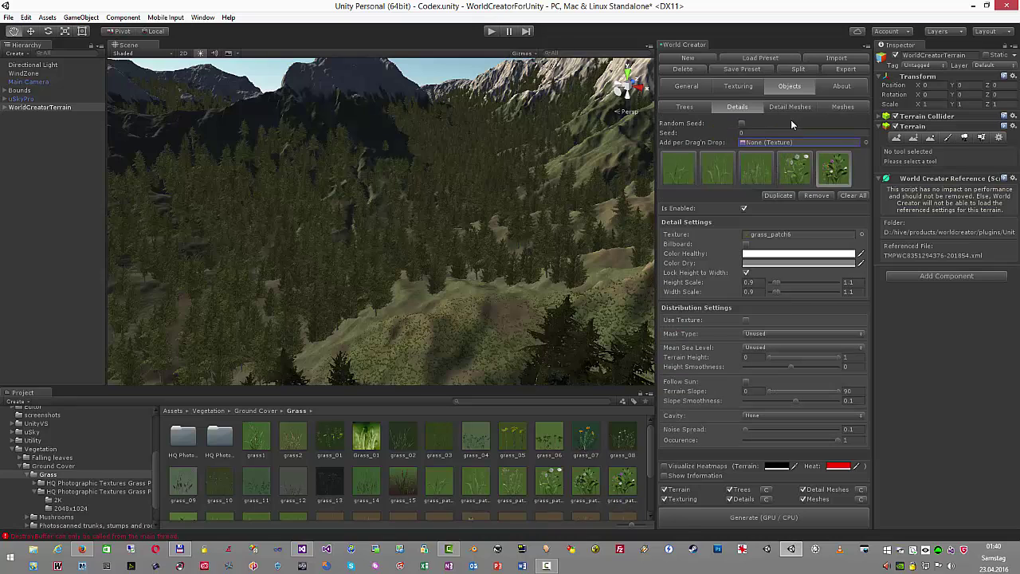
click(664, 467)
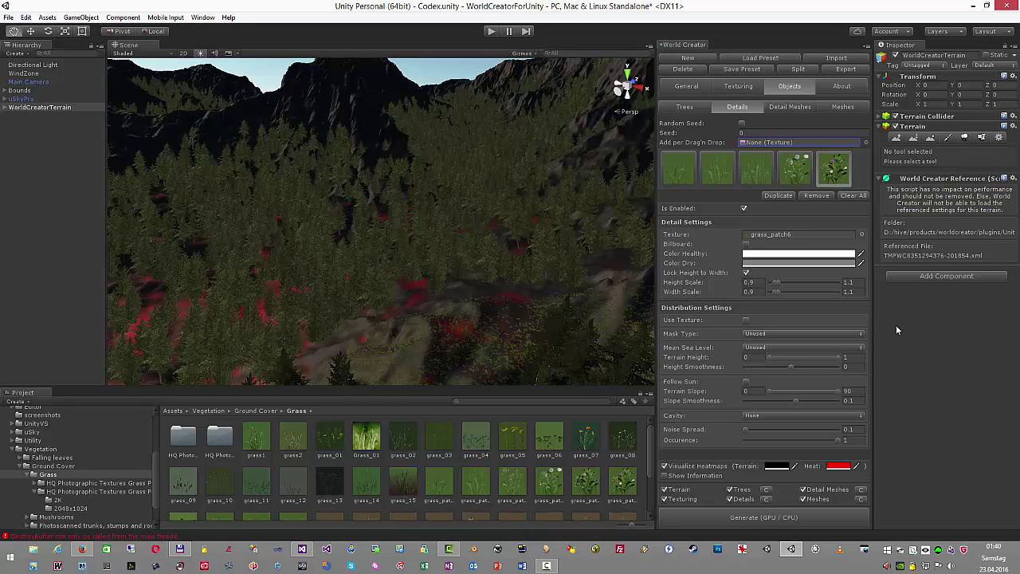
click(746, 319)
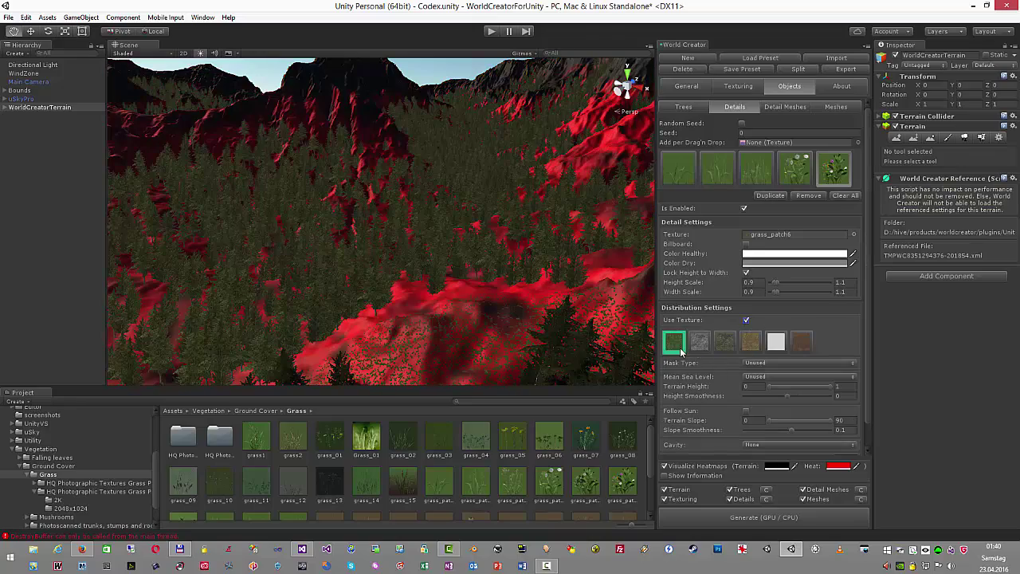
click(724, 342)
key(s)
right_drag(510, 280, 574, 319)
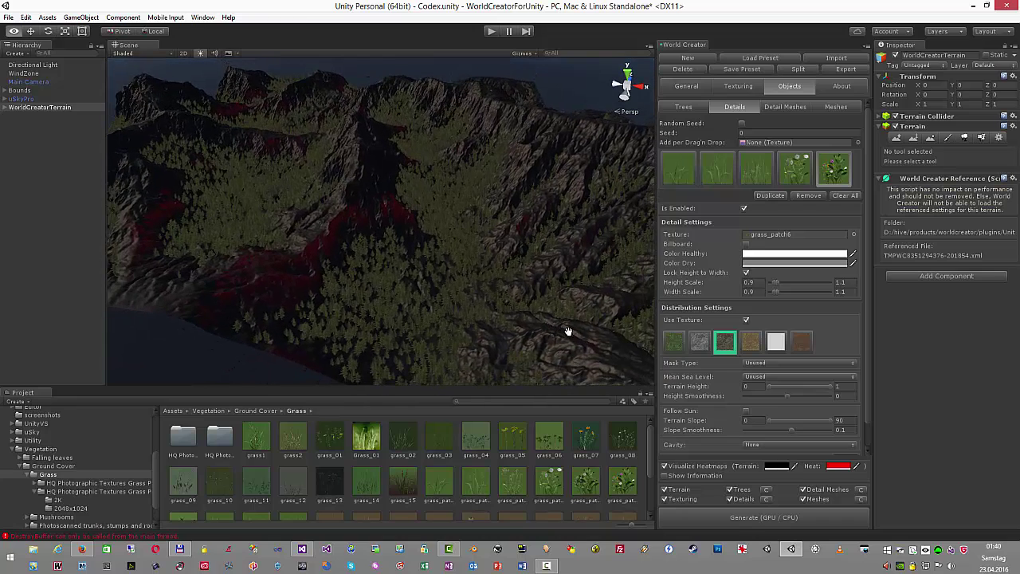
click(673, 341)
scroll(789, 430, down, 1)
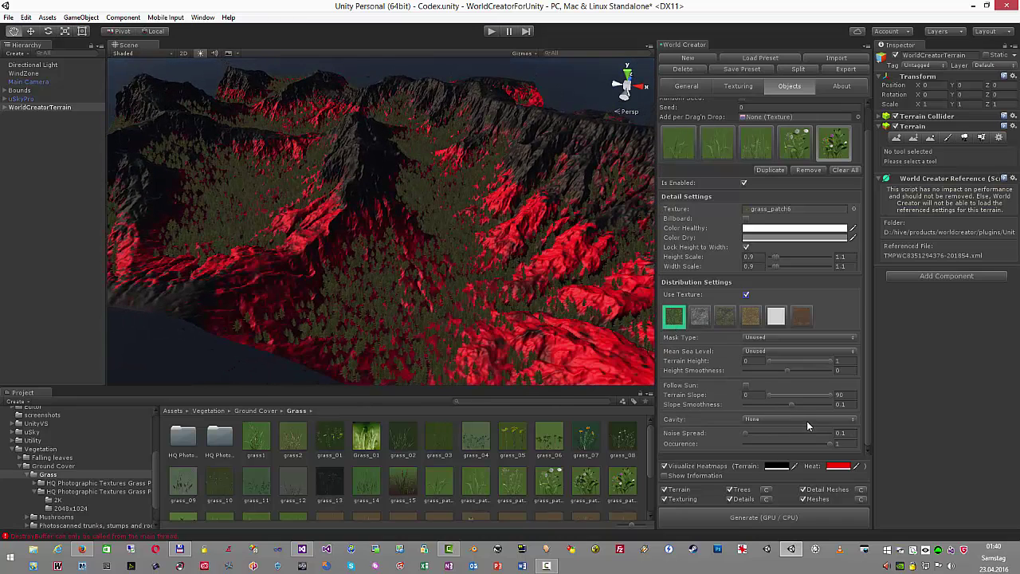
- Set the grass_patch6 detail's cavity to Concave with a strength of 4.0434
click(757, 419)
click(775, 442)
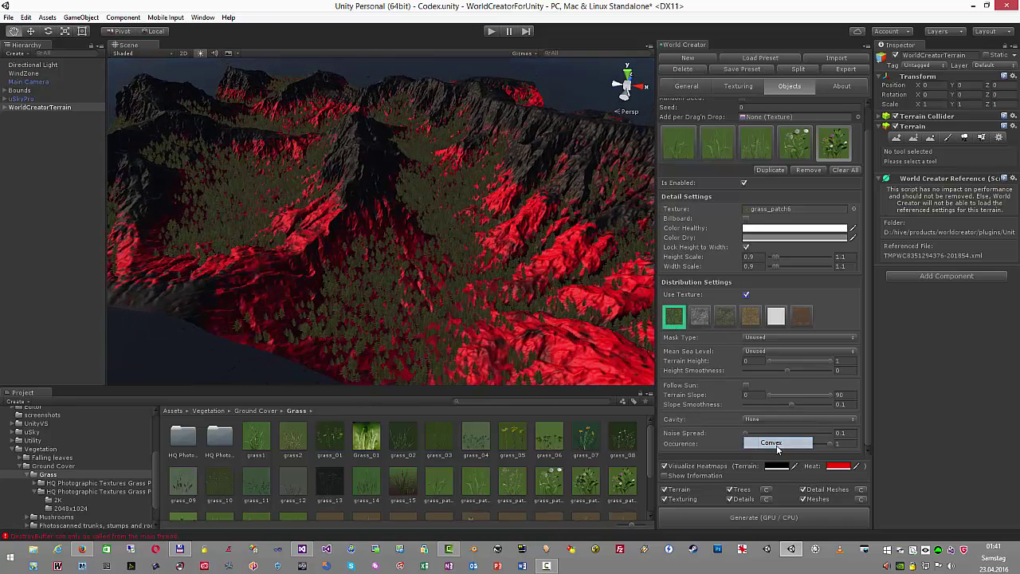
click(779, 420)
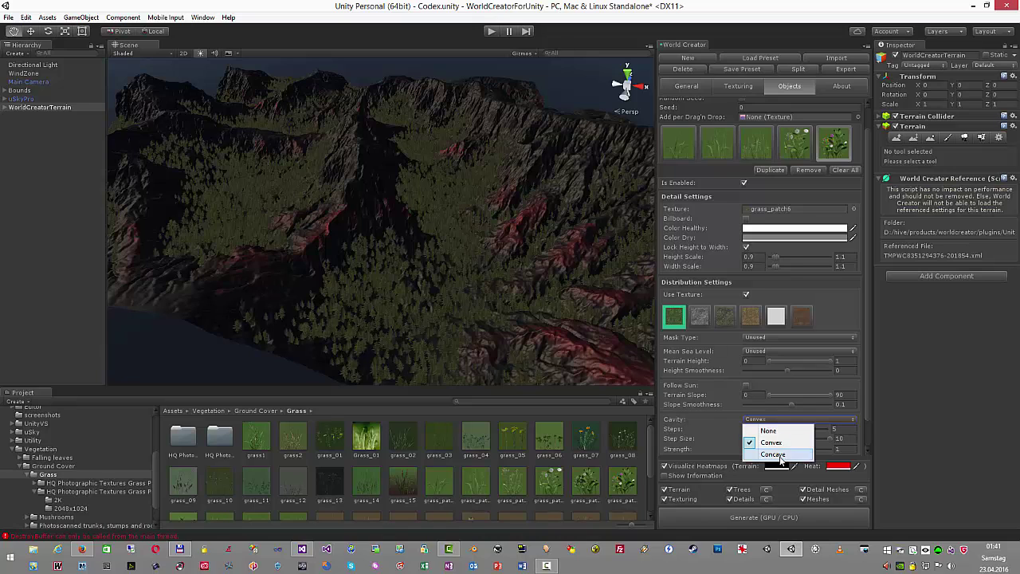
click(777, 452)
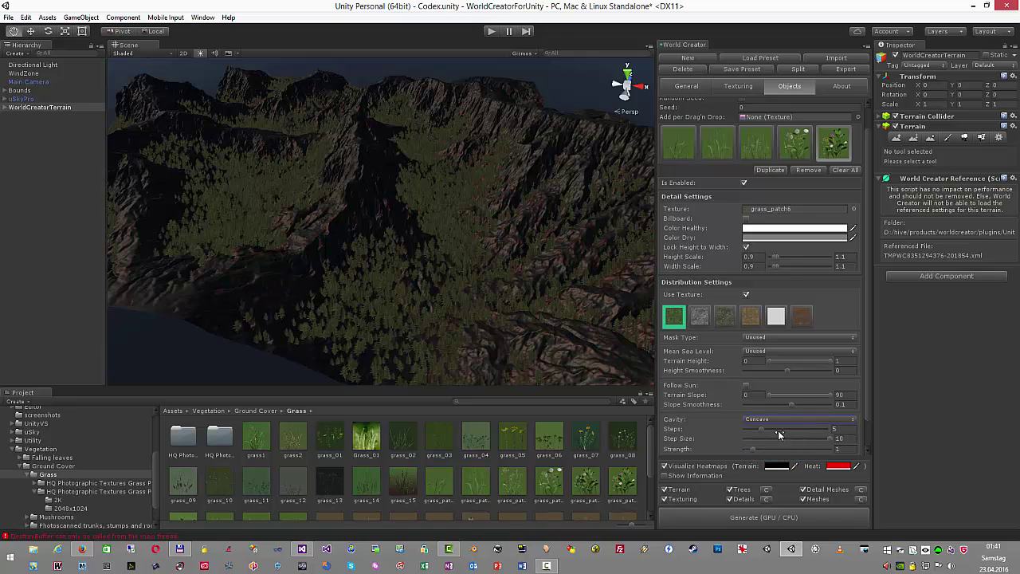
scroll(784, 434, down, 1)
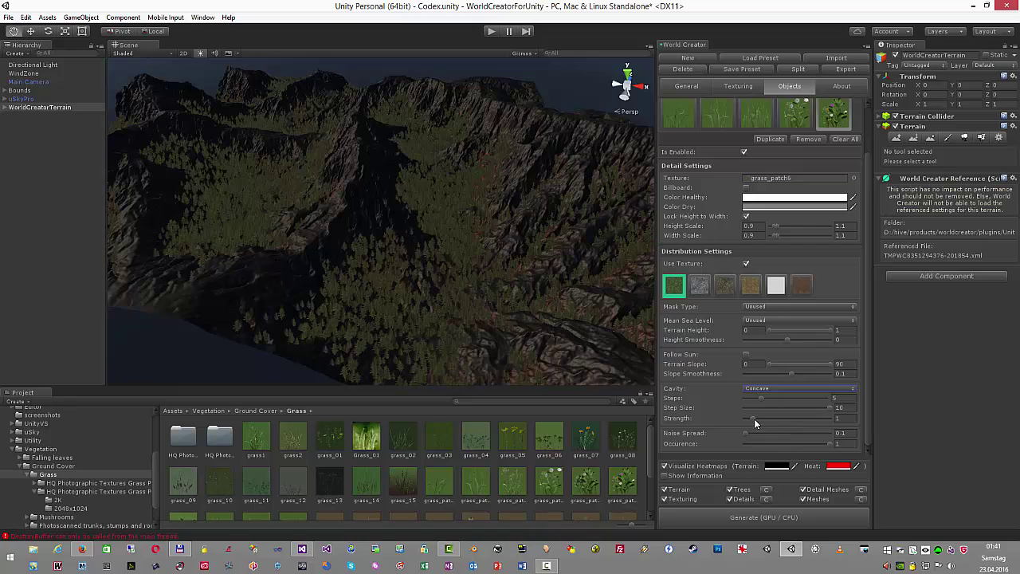
drag(757, 419, 781, 425)
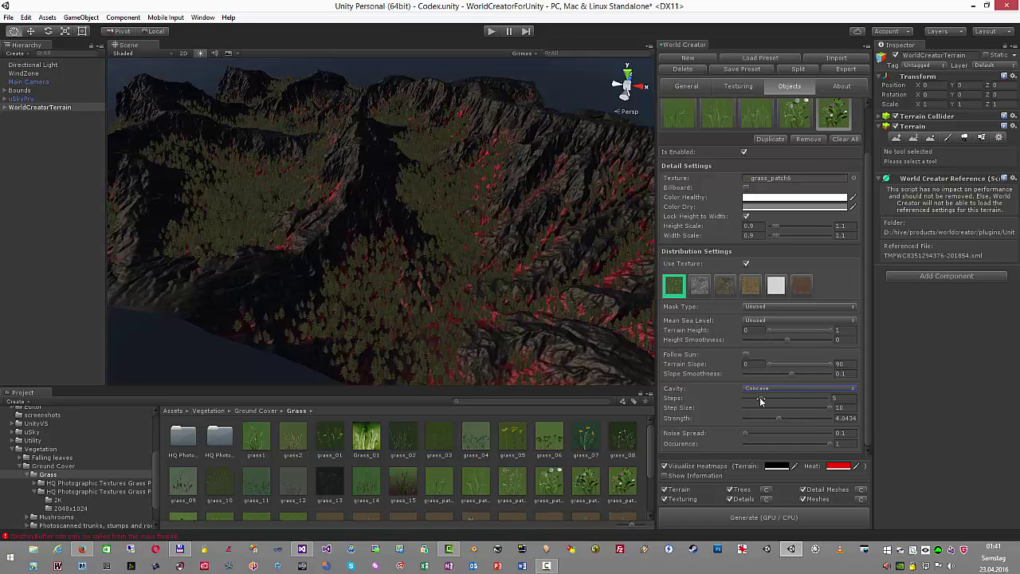
- Apply a Dynamic mask with noise scale 100 to the grass_patch6 detail, and regenerate the terrain with the heatmap hidden
click(797, 306)
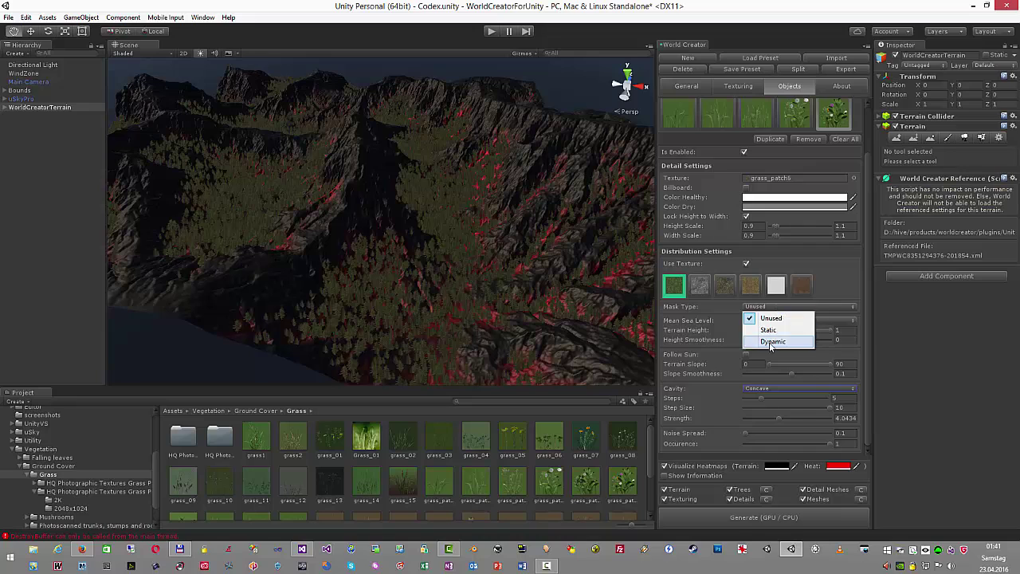
click(777, 339)
drag(755, 332, 791, 326)
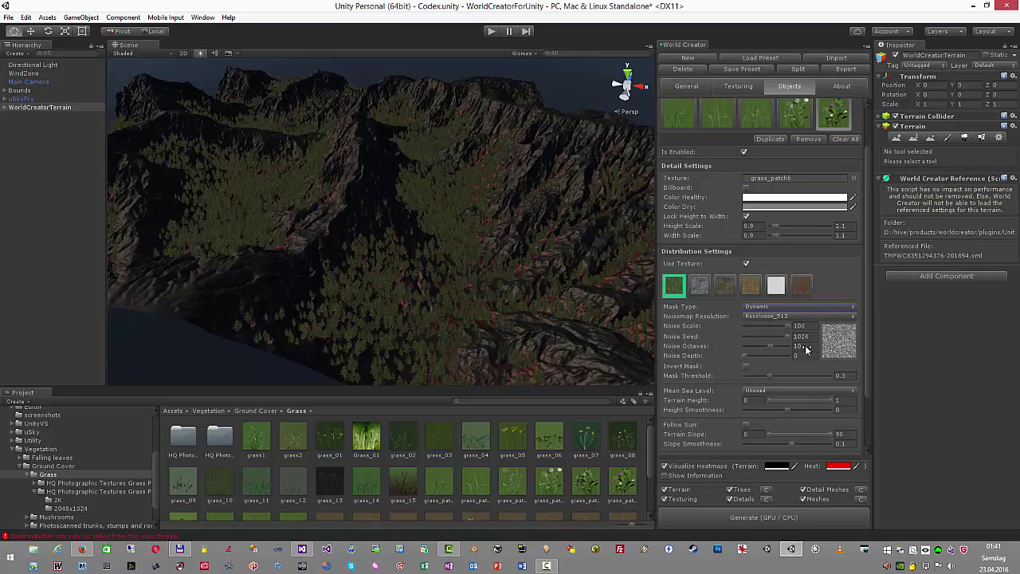
click(664, 466)
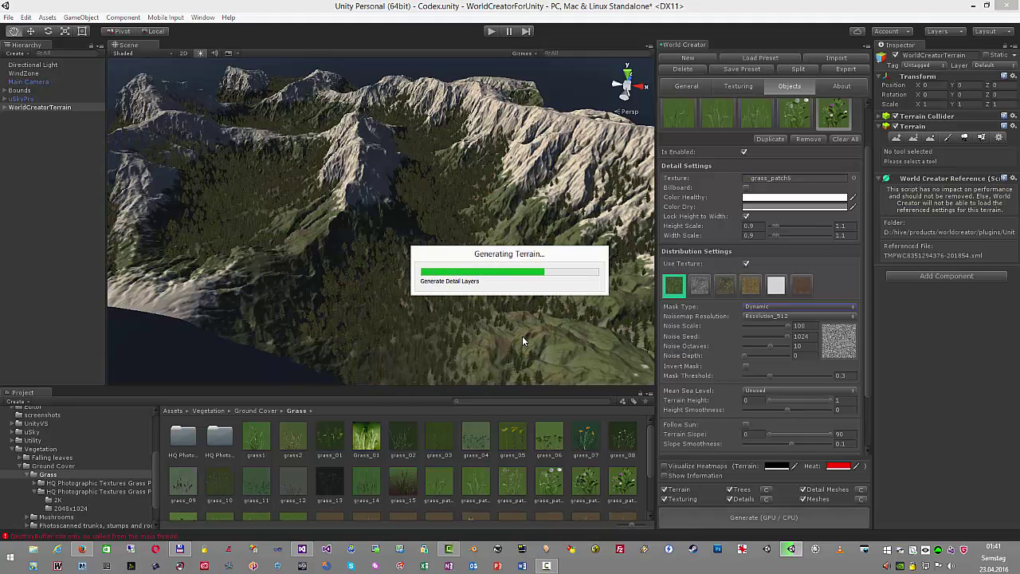
- Add the Erosion with Sedimentation filter to the terrain's mask
right_drag(469, 325, 403, 268)
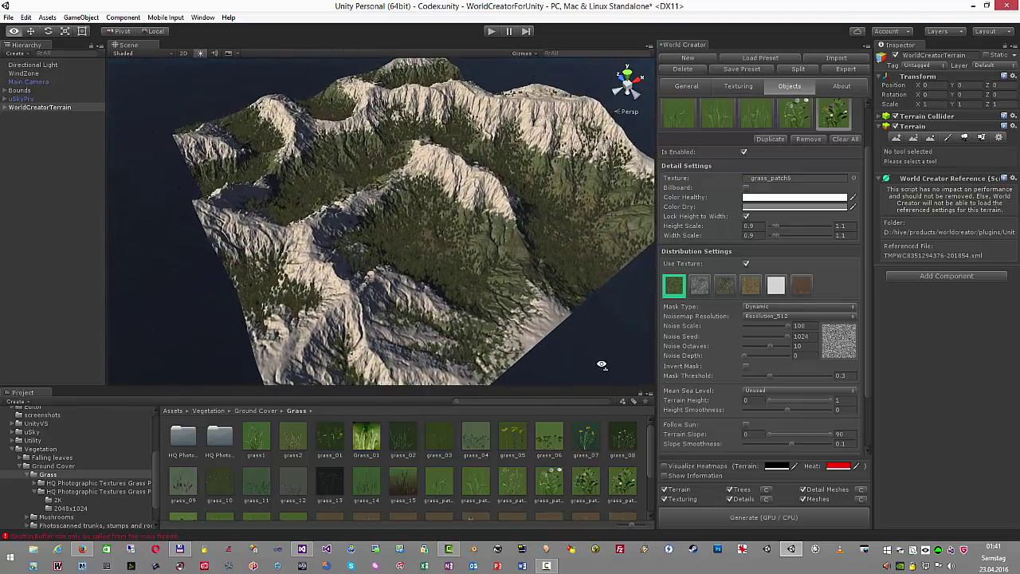
right_drag(602, 364, 586, 351)
click(687, 86)
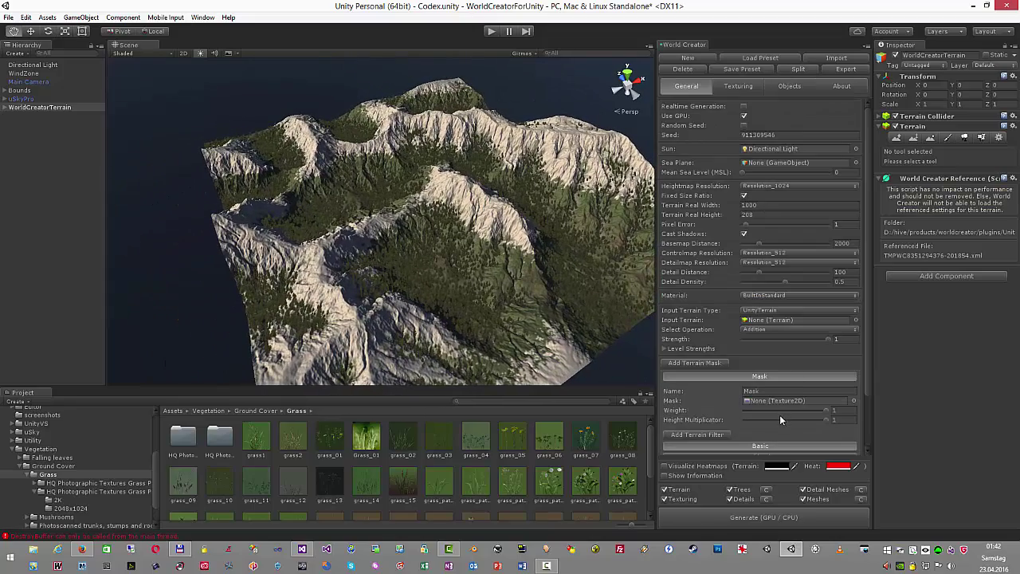
scroll(780, 410, down, 3)
click(710, 372)
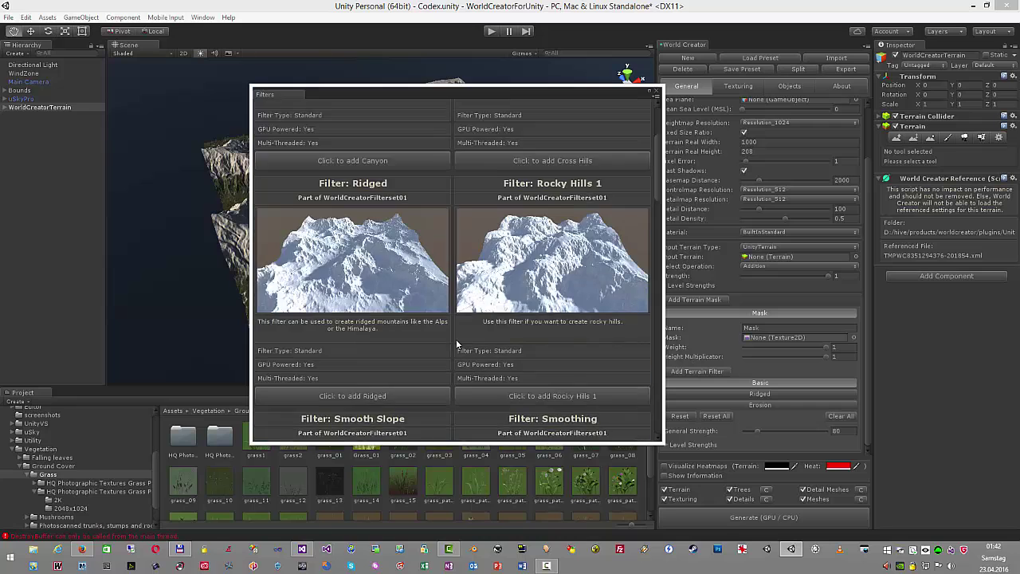
scroll(510, 341, down, 10)
scroll(510, 343, down, 10)
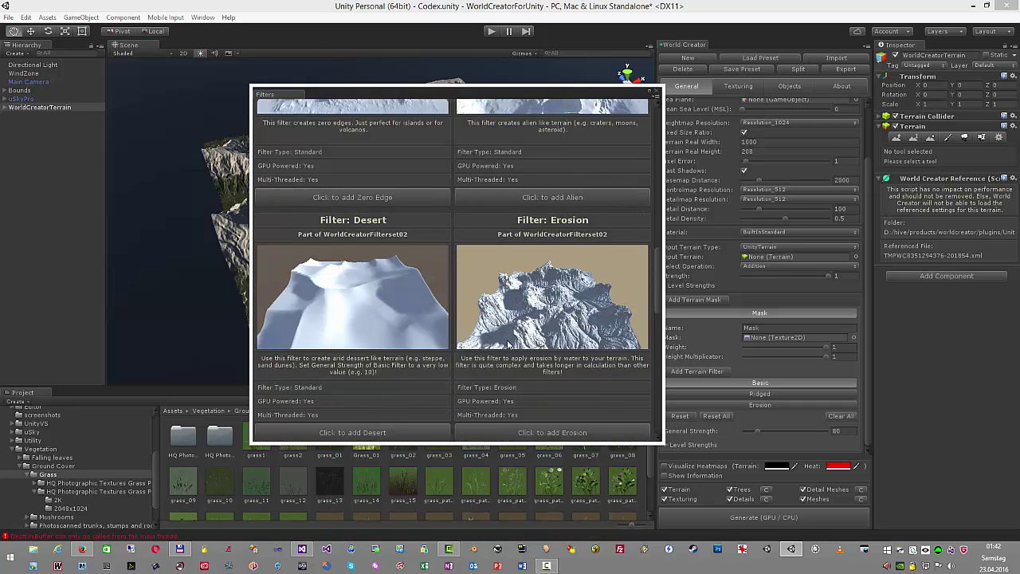
scroll(403, 410, down, 3)
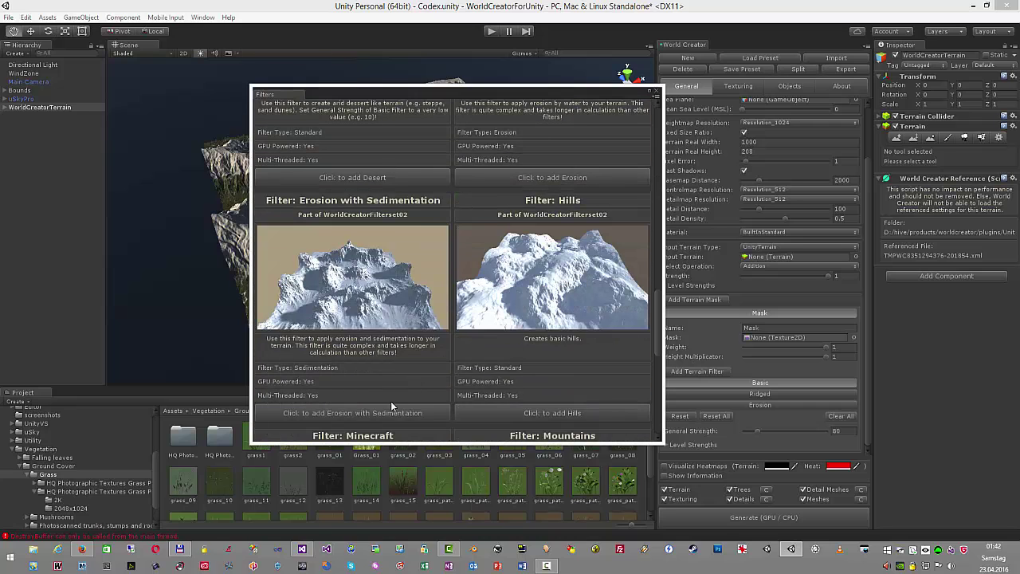
click(385, 414)
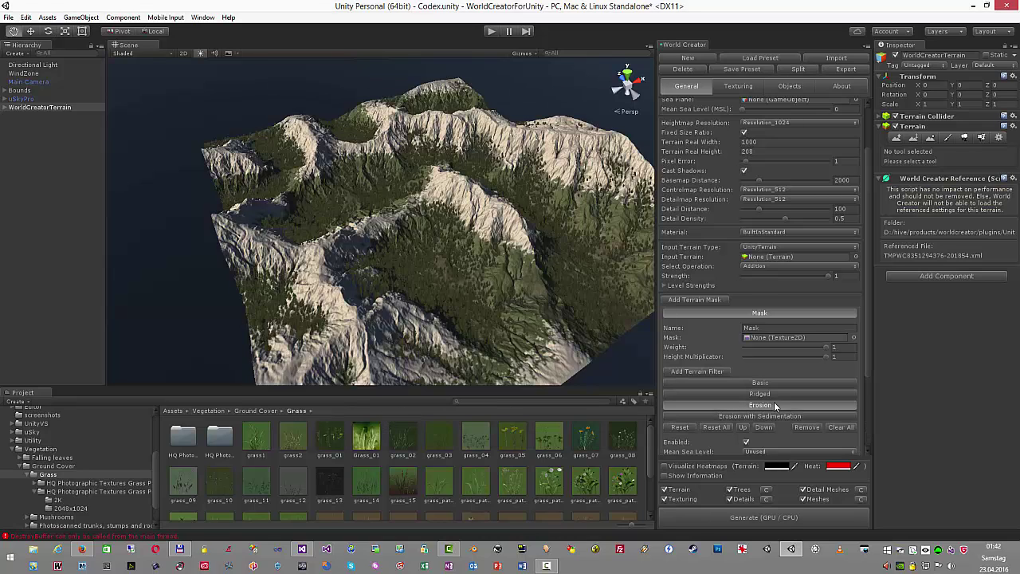
- Disable the plain Erosion filter, regenerate the terrain with sedimentation, and inspect the slopes and vegetation from close up and from afar
scroll(785, 406, down, 3)
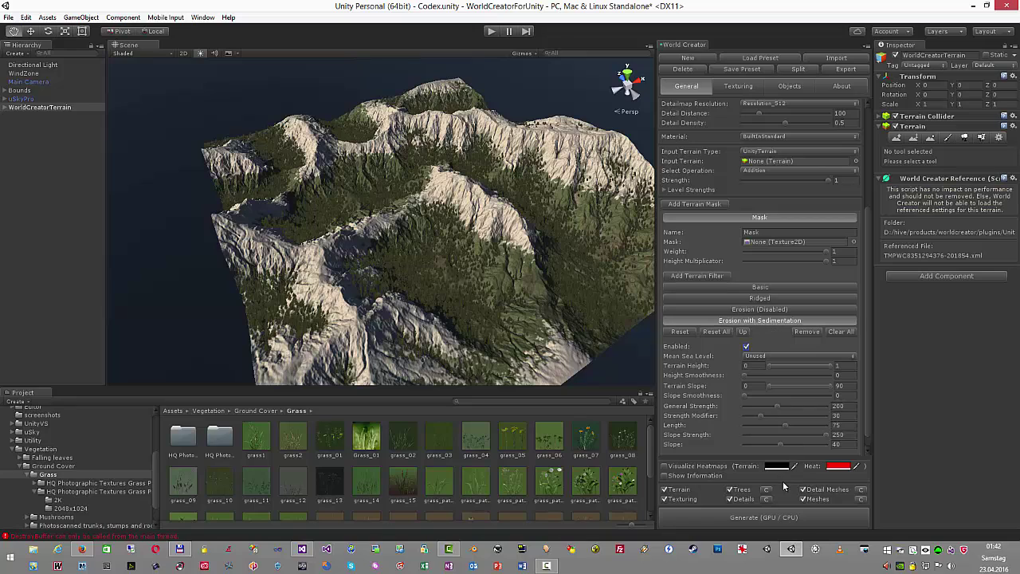
click(773, 519)
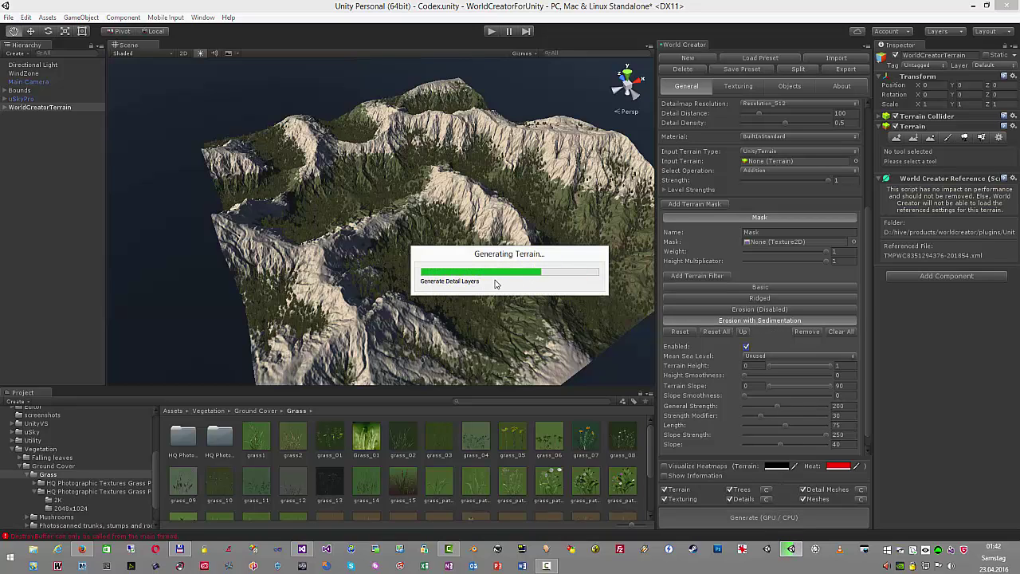
alt+drag(474, 292, 234, 154)
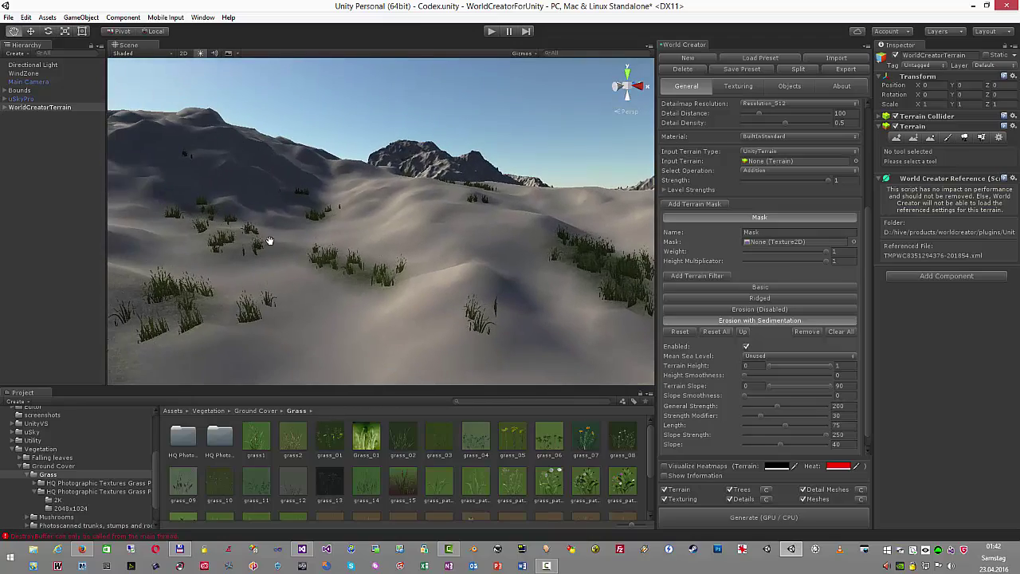
alt+drag(327, 264, 218, 276)
alt+drag(308, 231, 205, 182)
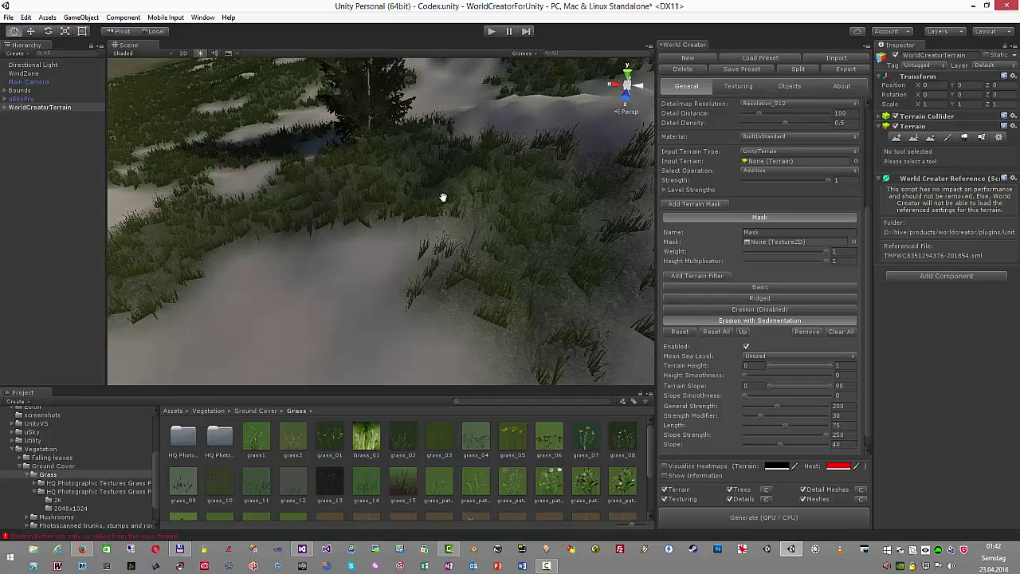
alt+drag(443, 197, 242, 252)
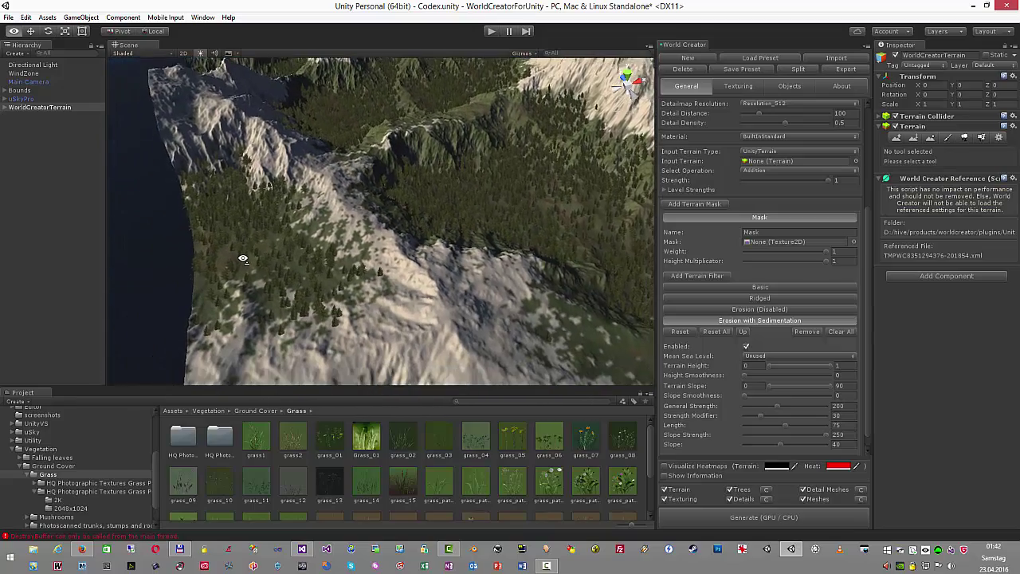
scroll(243, 259, up, 8)
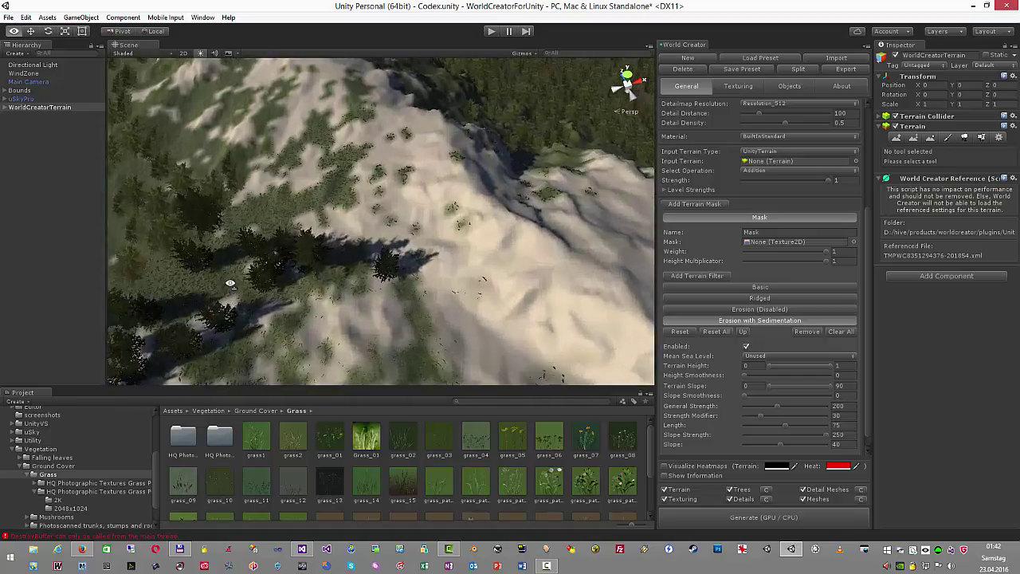
alt+drag(244, 258, 310, 229)
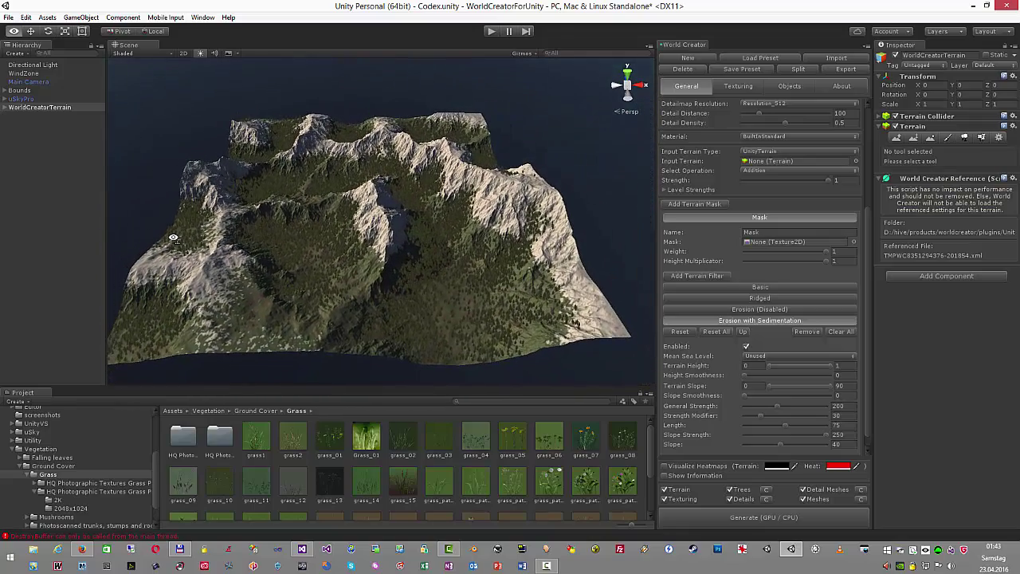
alt+drag(172, 269, 169, 272)
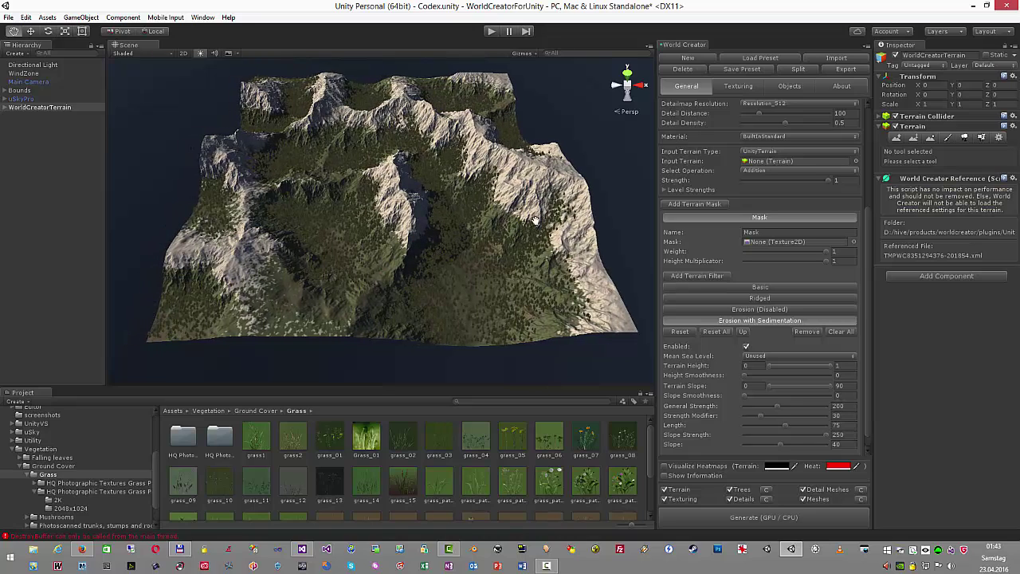
- Set the heightmap resolution to 2048, regenerate the terrain, and inspect the flower meadow and trees at ground level
scroll(771, 239, up, 5)
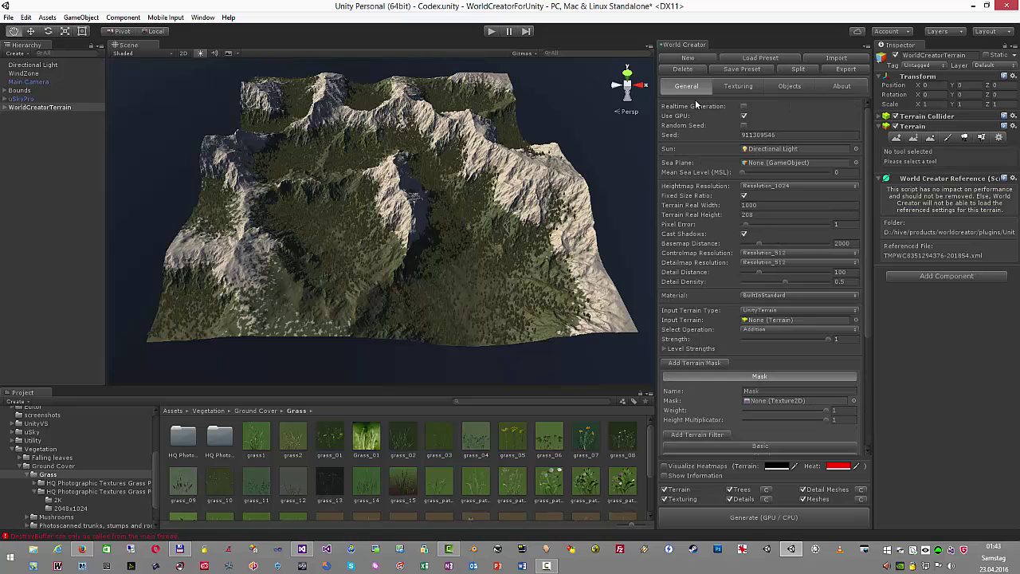
click(785, 188)
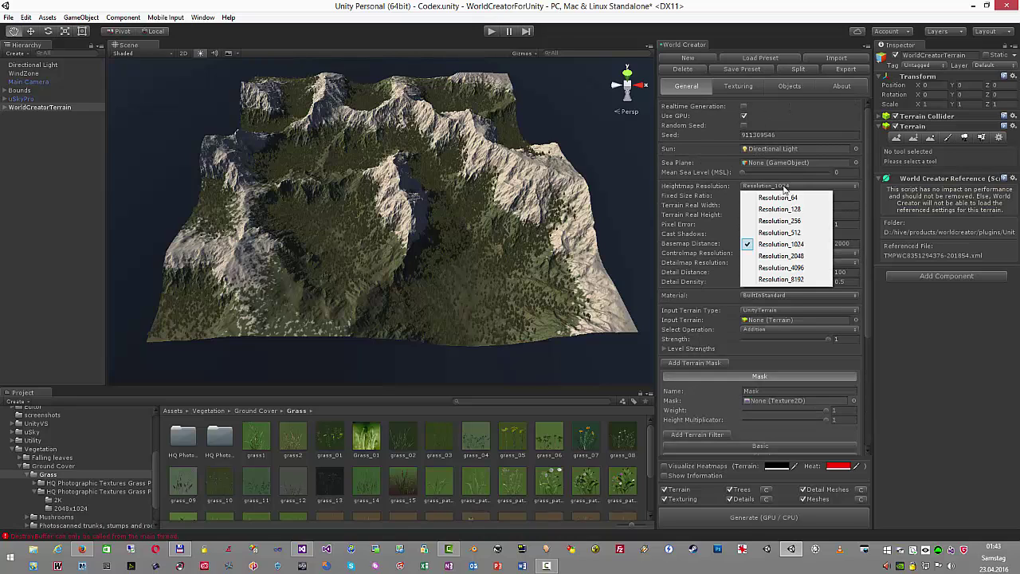
click(781, 256)
click(770, 520)
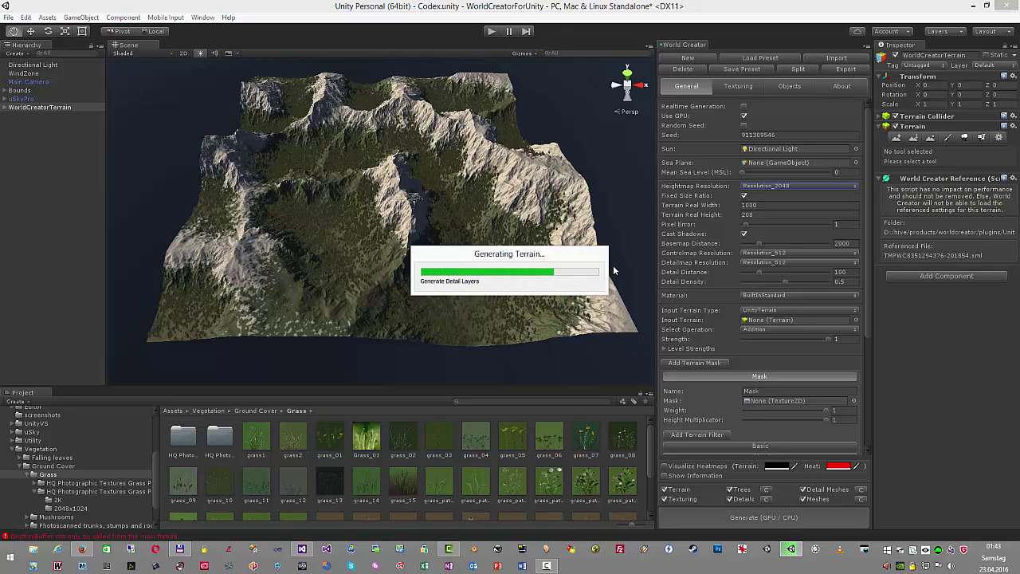
right_drag(422, 262, 404, 83)
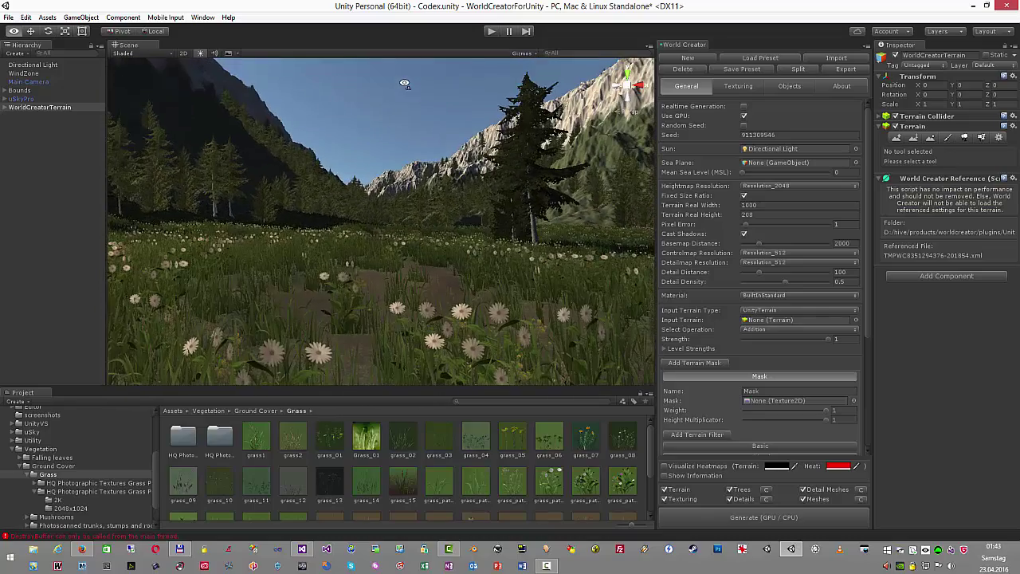
right_drag(170, 58, 133, 64)
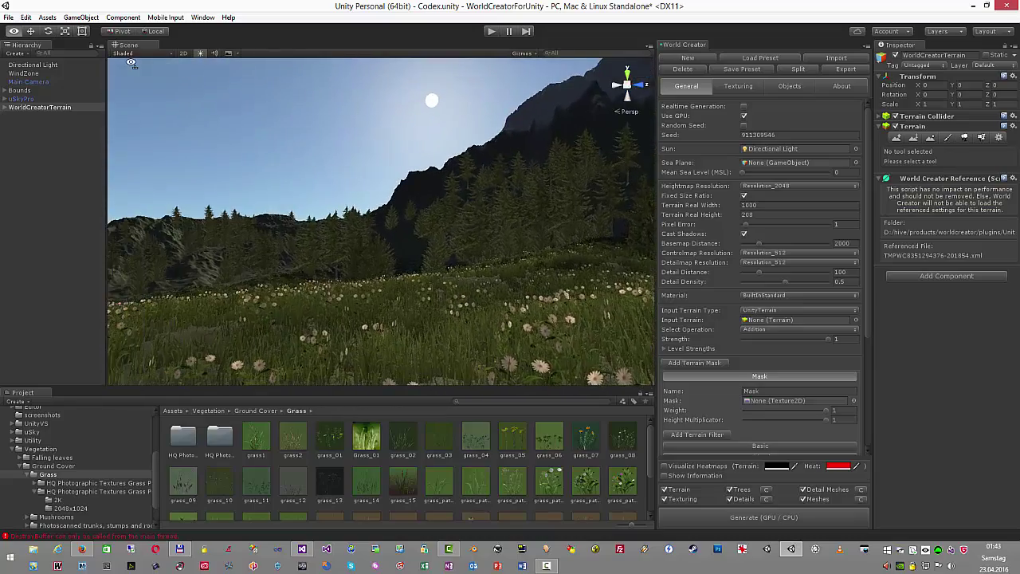